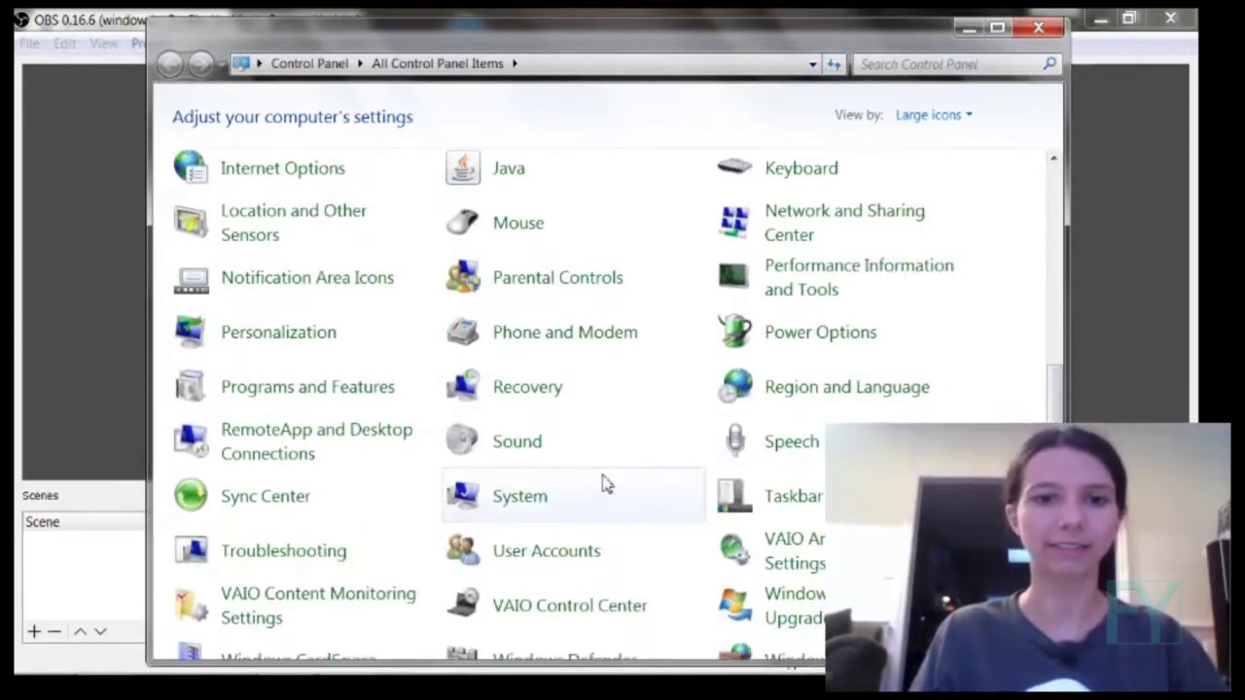
# Step: Check the recording devices in the Sound settings and close the dialog
pyautogui.click(514, 451)
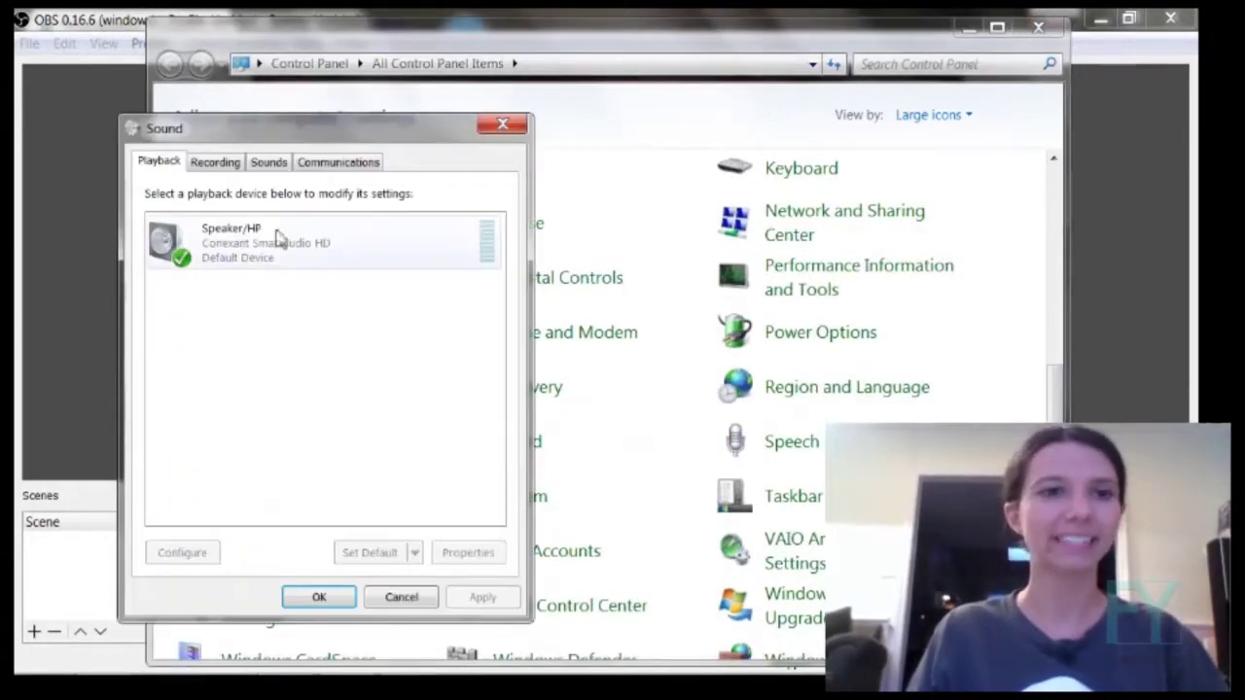
pyautogui.click(215, 163)
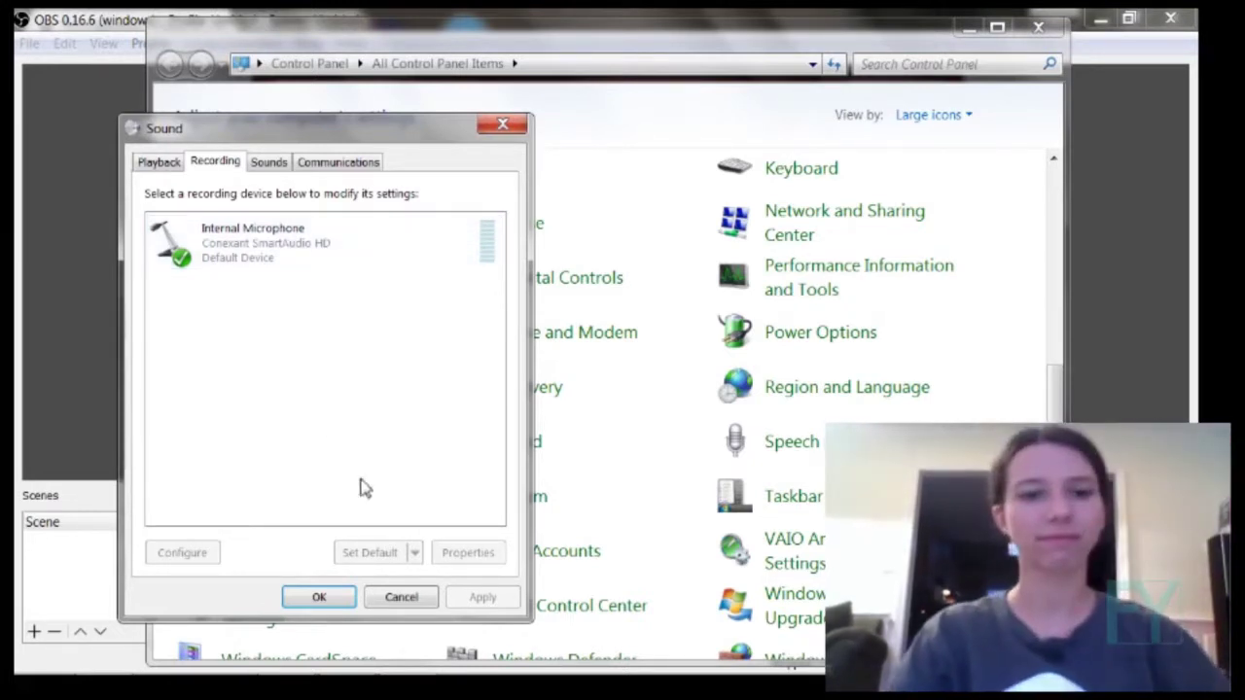
pyautogui.click(502, 125)
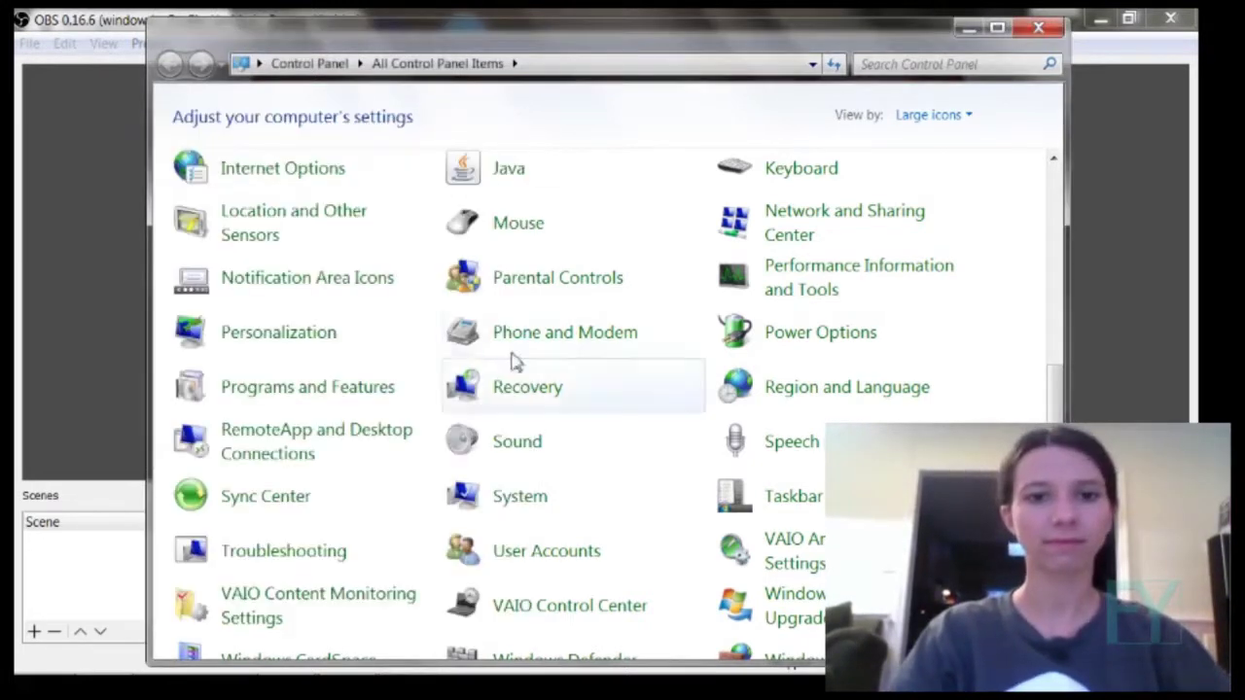
# Step: Reopen the Sound settings and open the properties of the External Microphone recording device
pyautogui.click(529, 448)
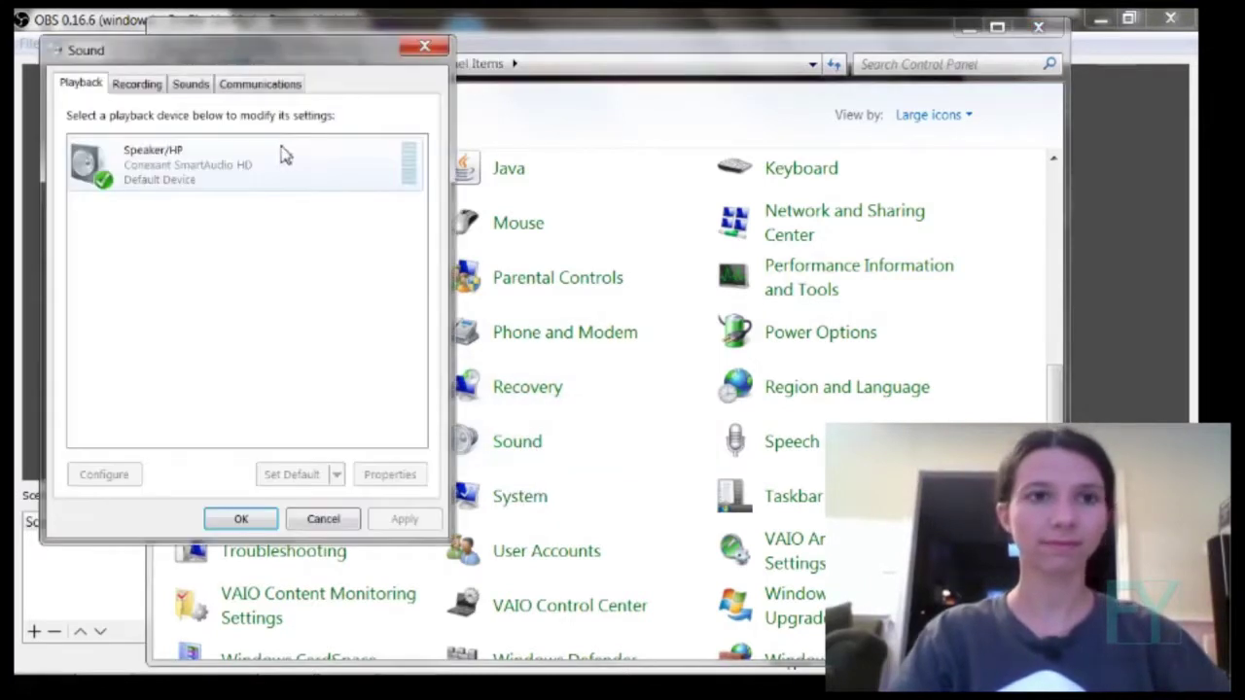
pyautogui.click(154, 85)
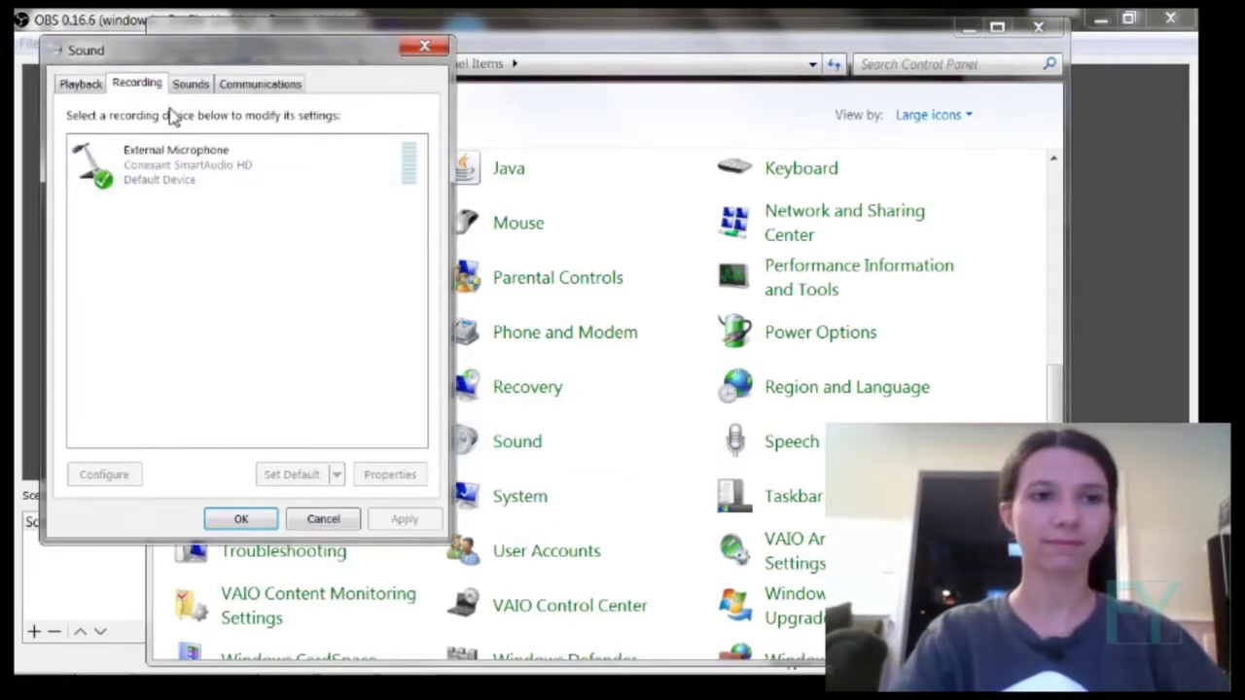
pyautogui.click(207, 188)
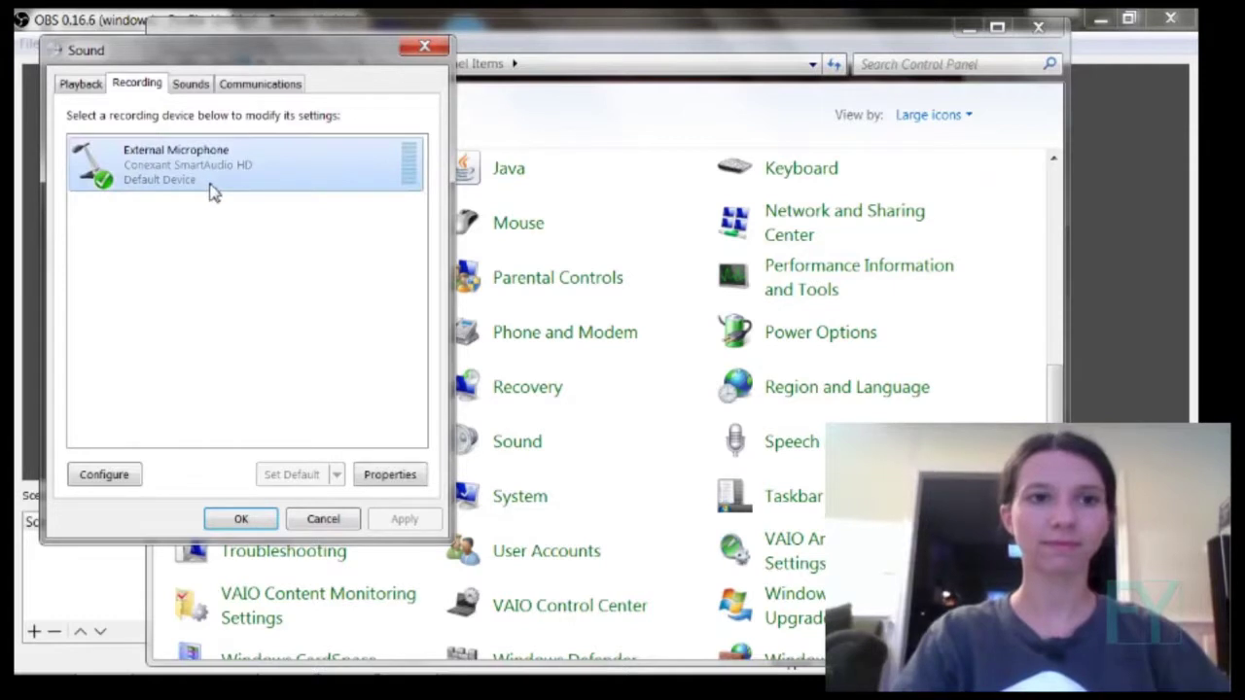
pyautogui.doubleClick(192, 164)
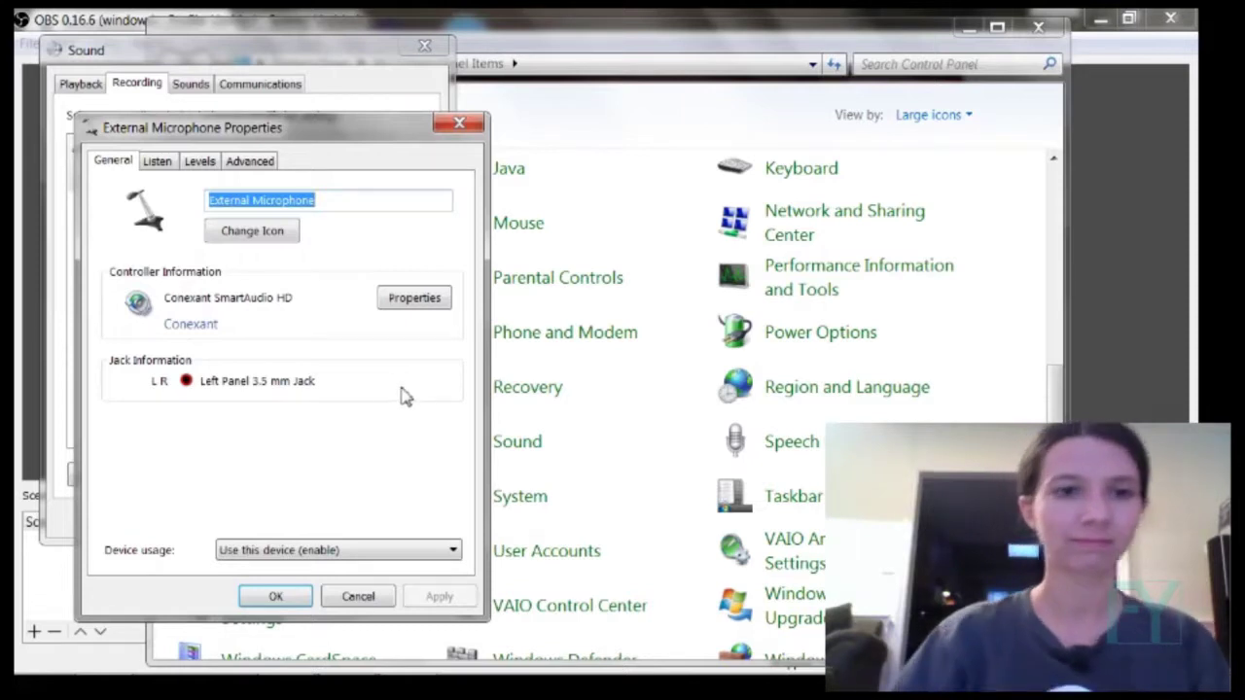
# Step: Inspect the driver and device details of the Conexant SmartAudio HD controller, and view the microphone's advanced settings
pyautogui.click(415, 298)
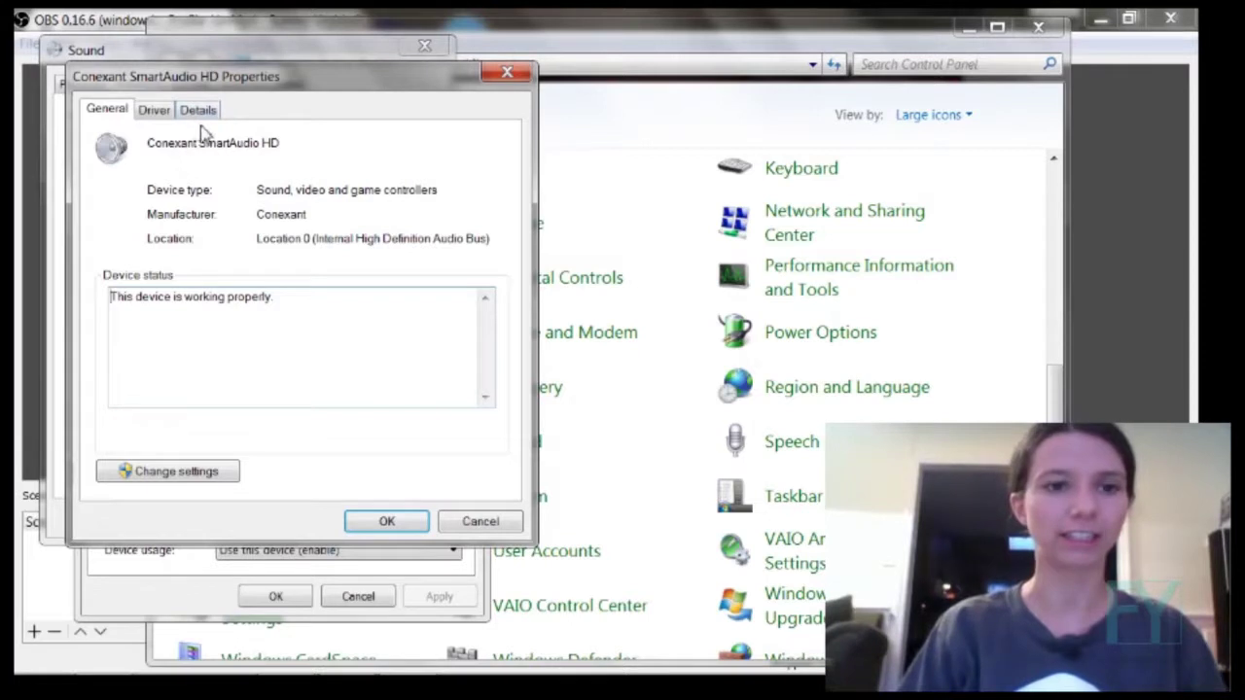
pyautogui.click(156, 111)
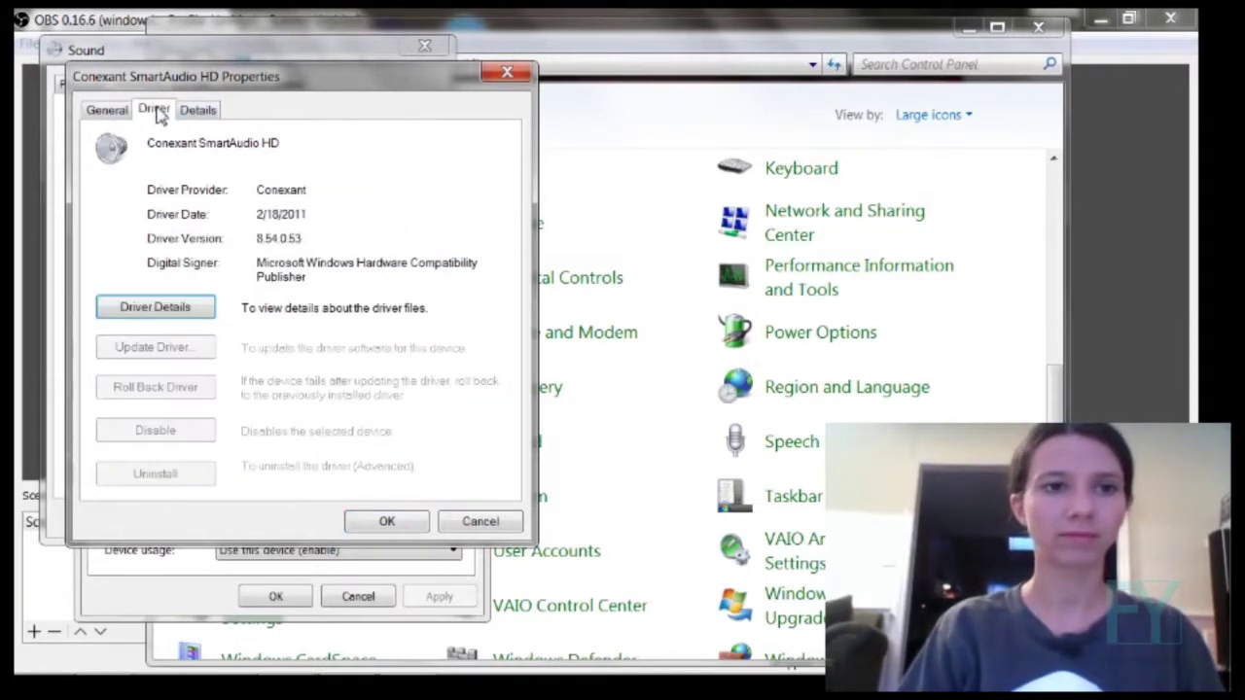
pyautogui.click(208, 115)
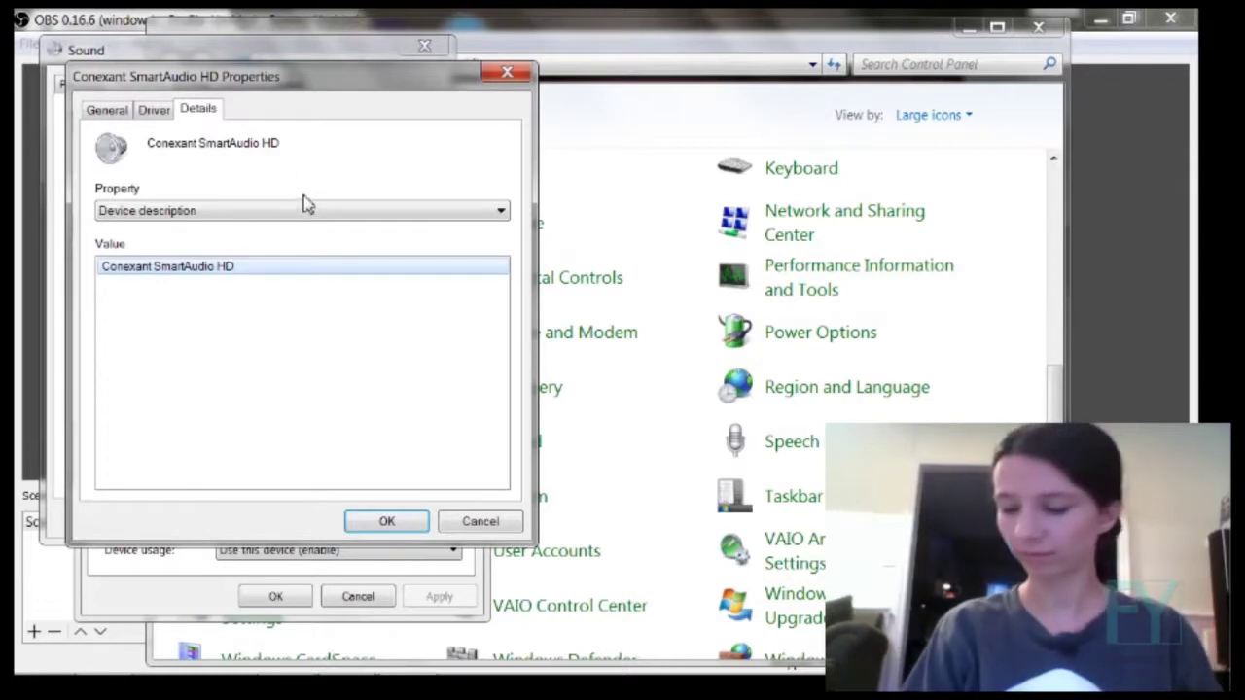
pyautogui.click(241, 269)
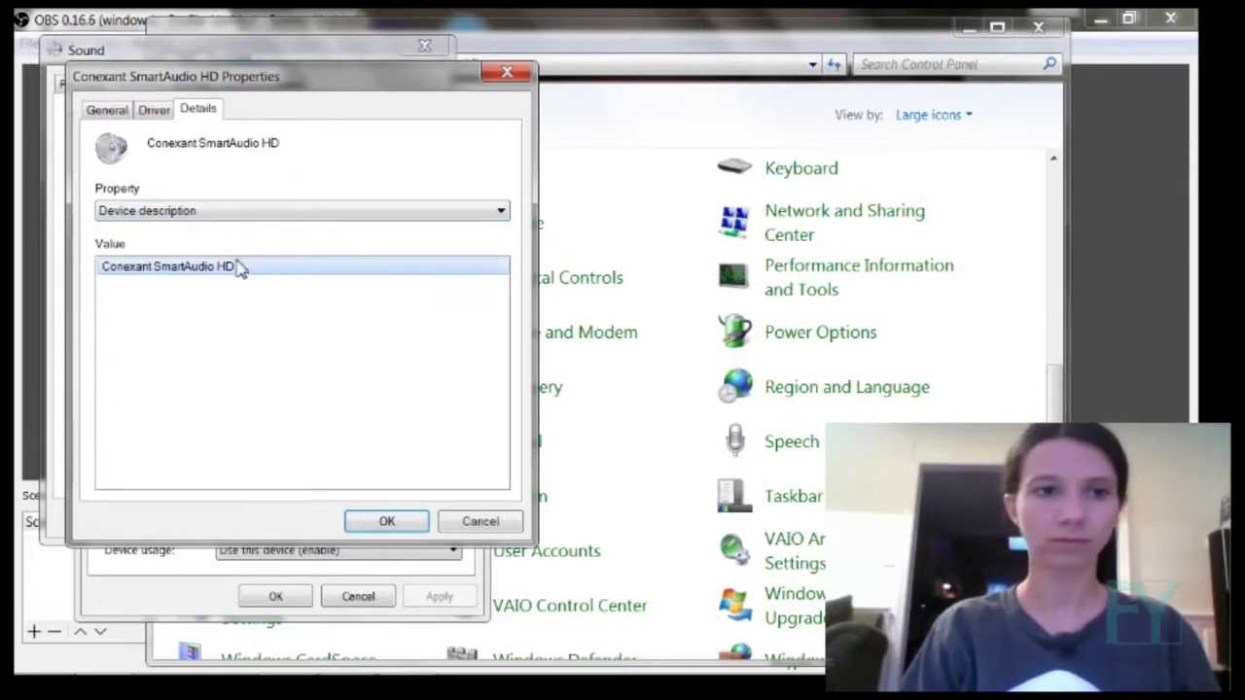
pyautogui.rightClick(242, 272)
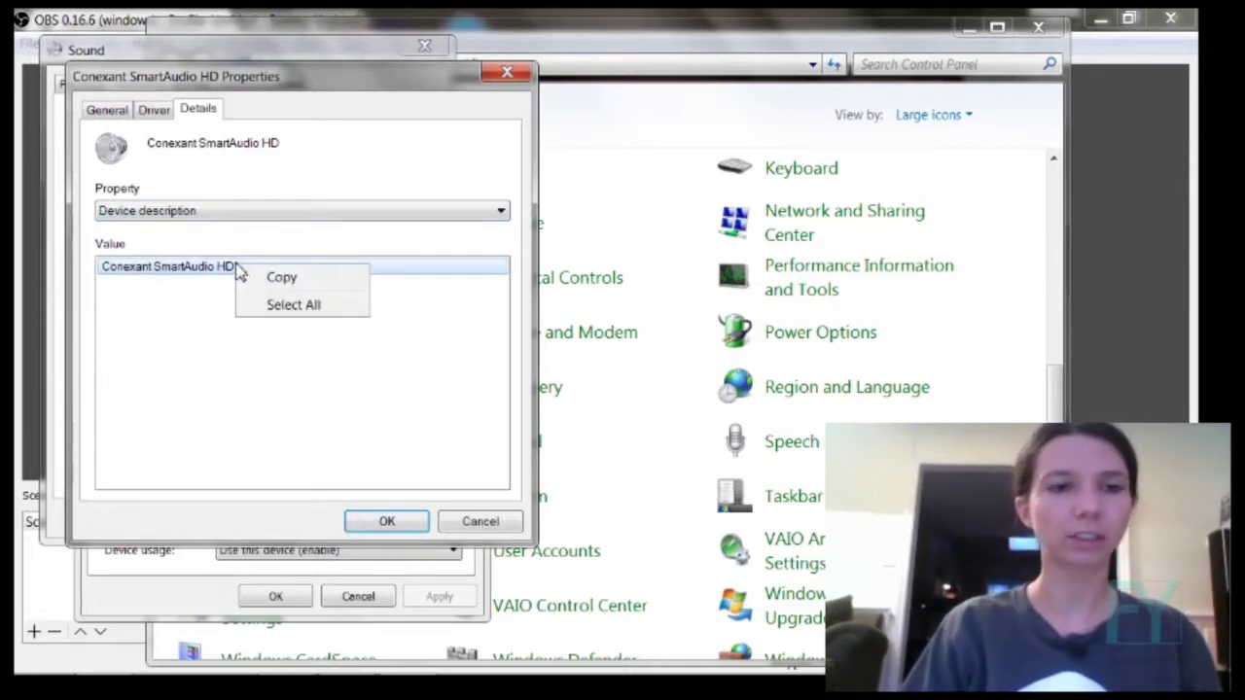
pyautogui.click(477, 520)
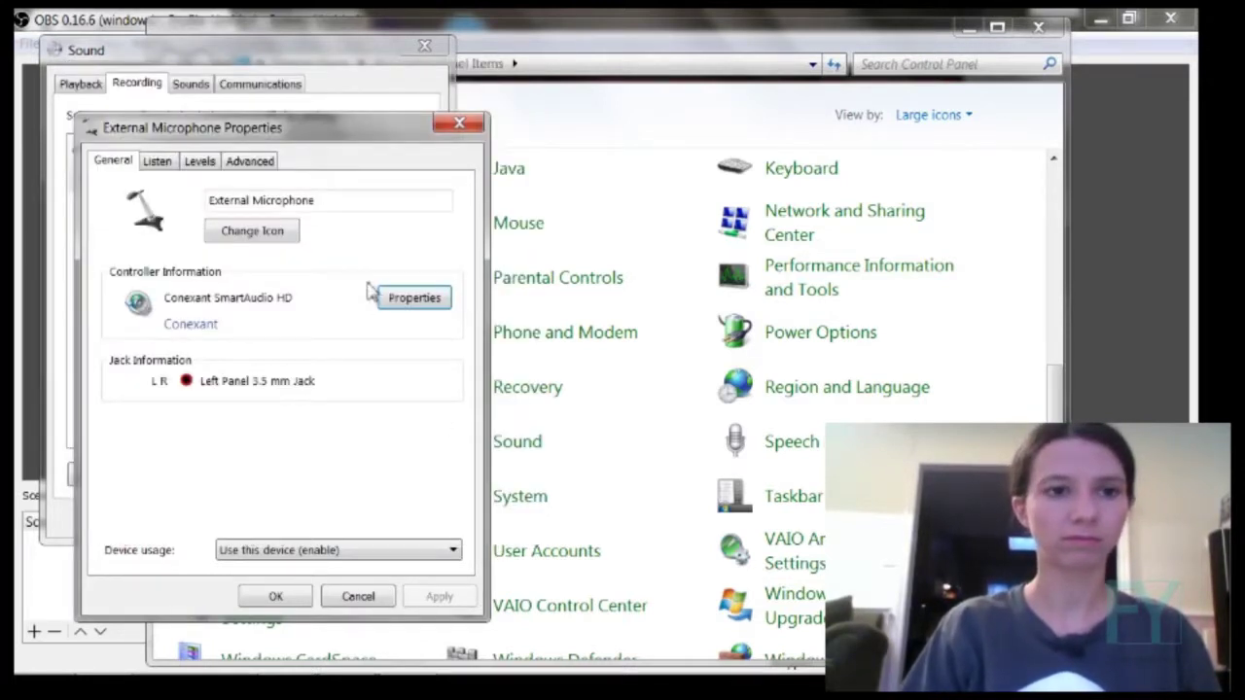
pyautogui.click(246, 162)
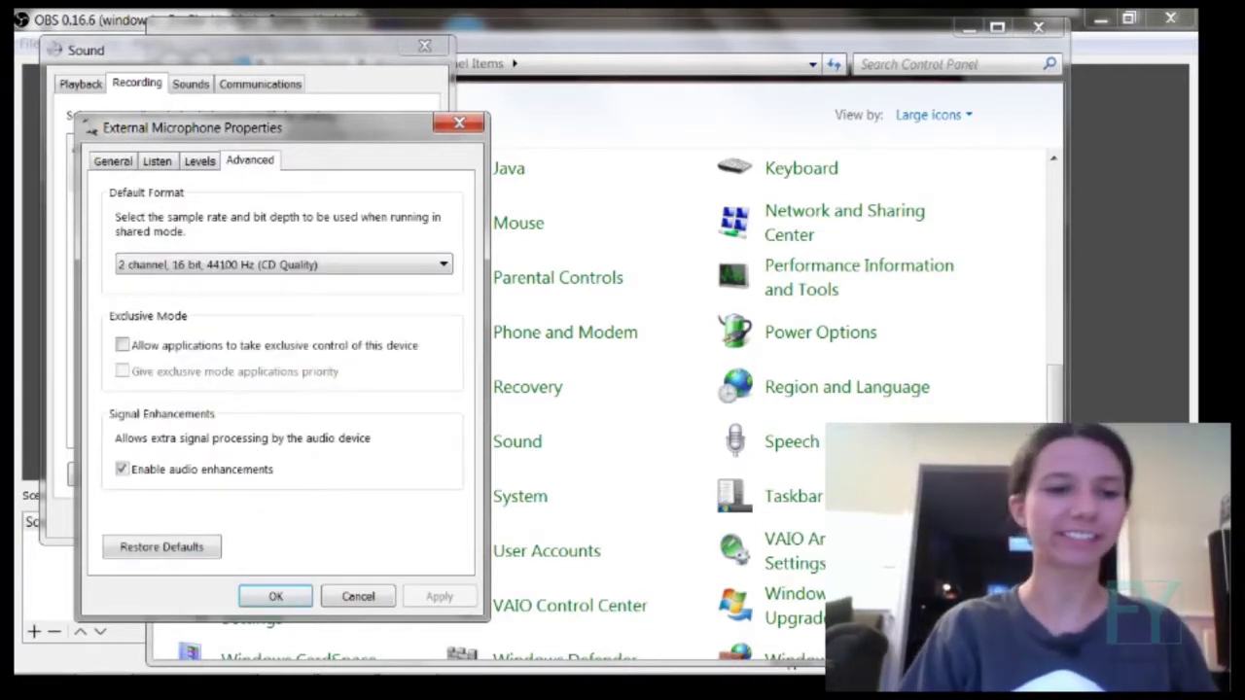
# Step: Switch to Chrome and read through the viewer comments on the Eggdrp page for troubleshooting suggestions
pyautogui.click(105, 657)
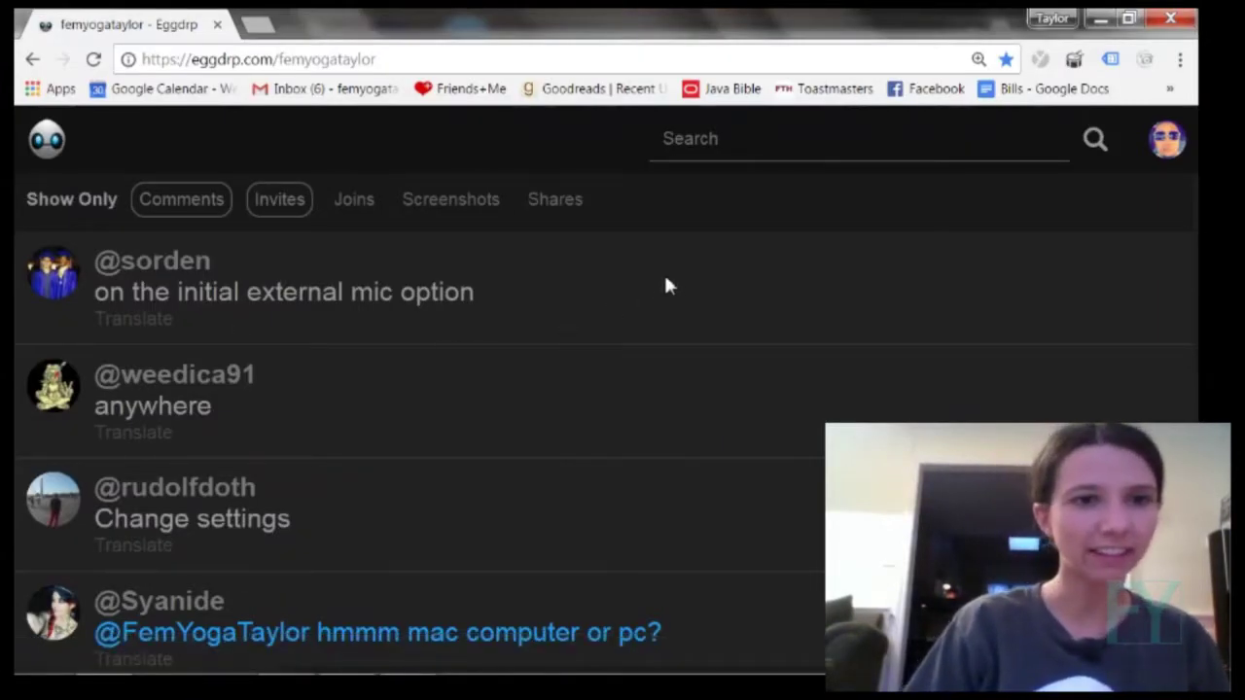
pyautogui.scroll(-5, 666, 282)
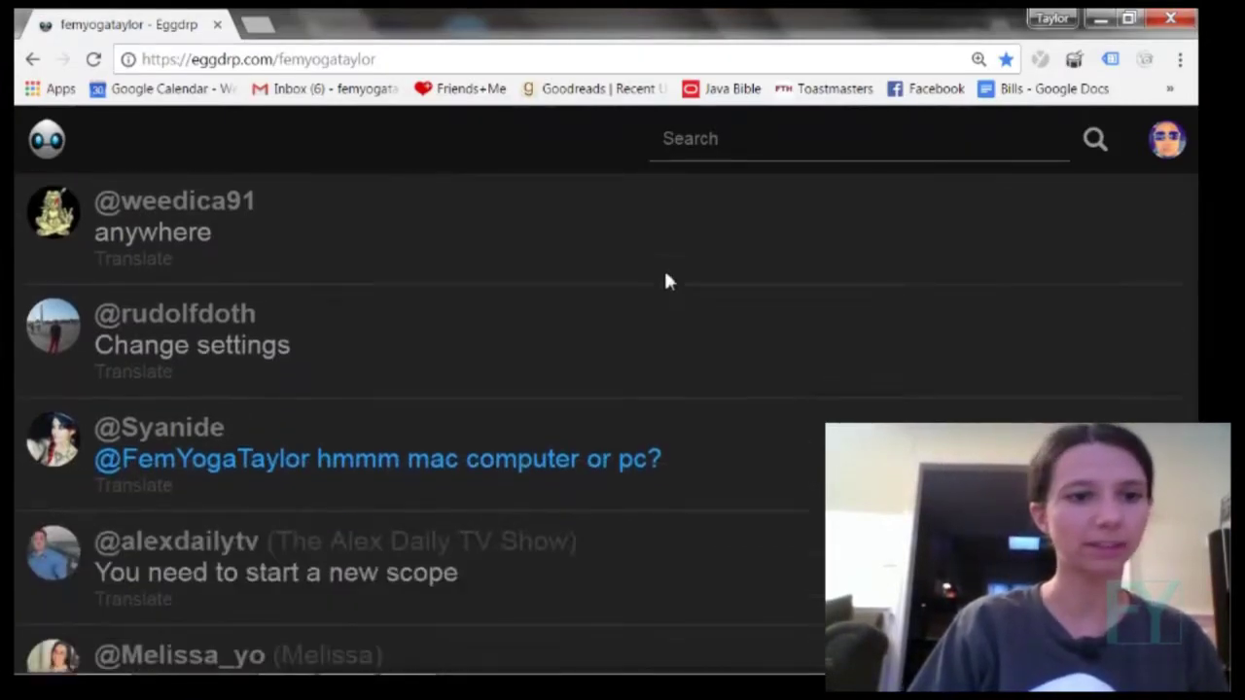
pyautogui.scroll(-2, 667, 282)
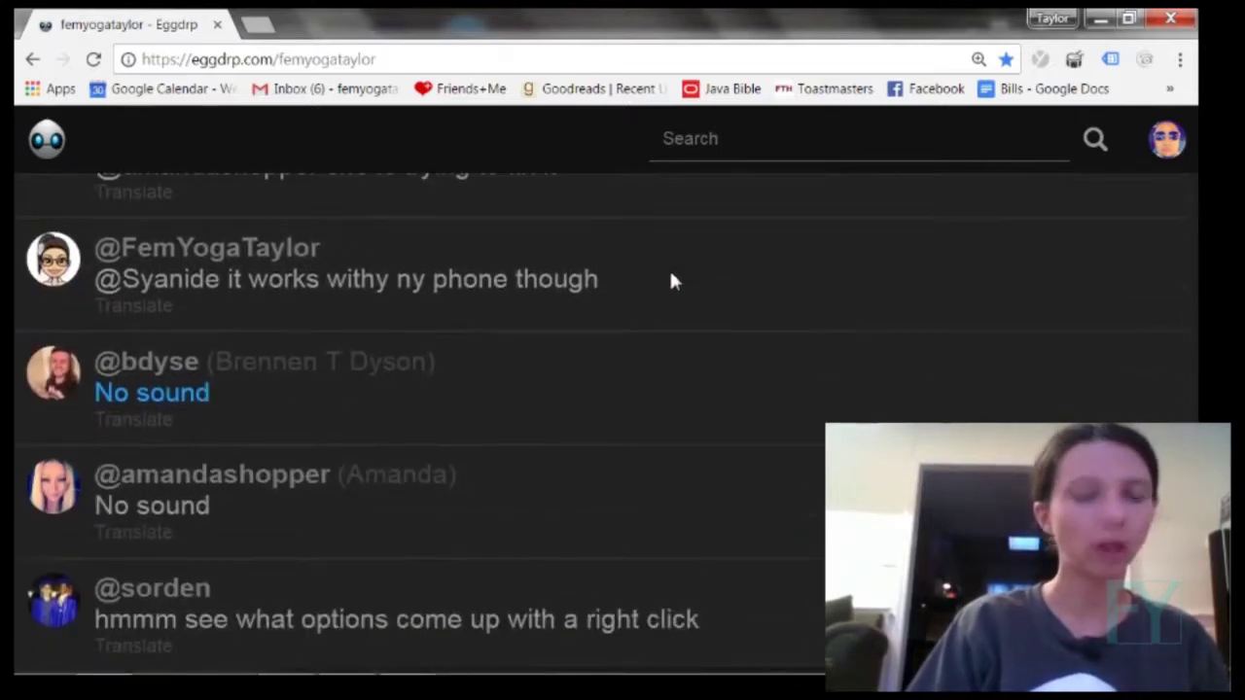
pyautogui.scroll(2, 671, 282)
pyautogui.scroll(5, 672, 283)
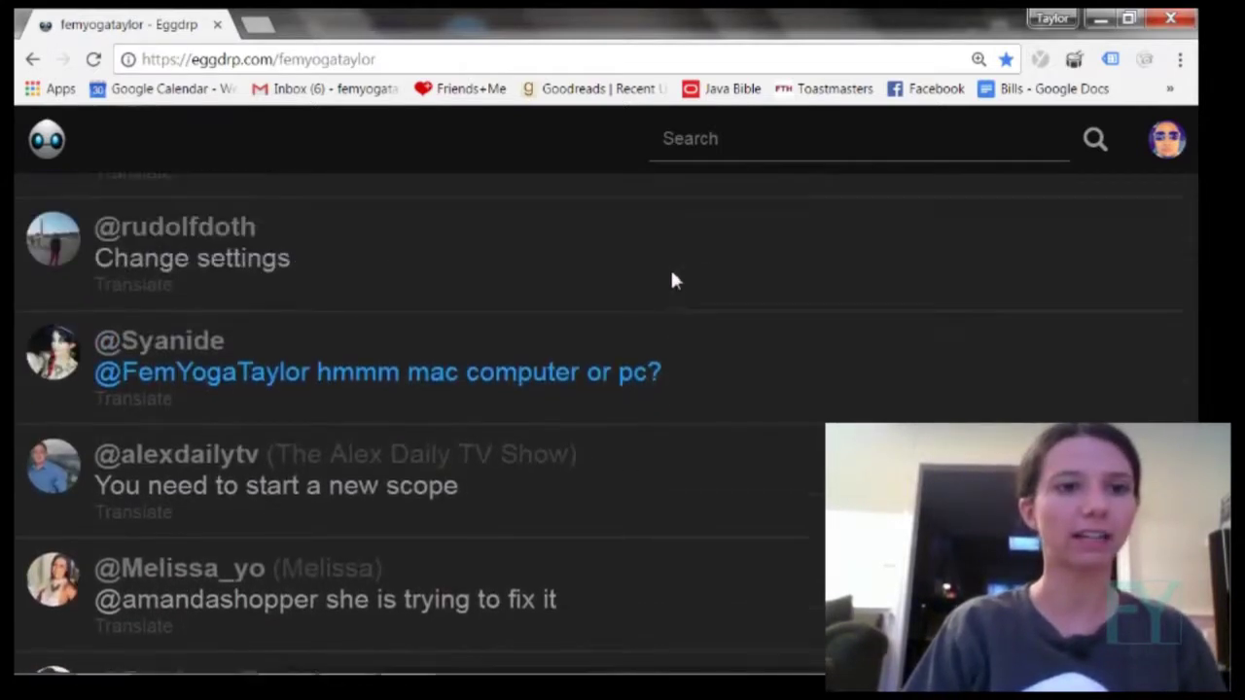
pyautogui.scroll(-1, 672, 281)
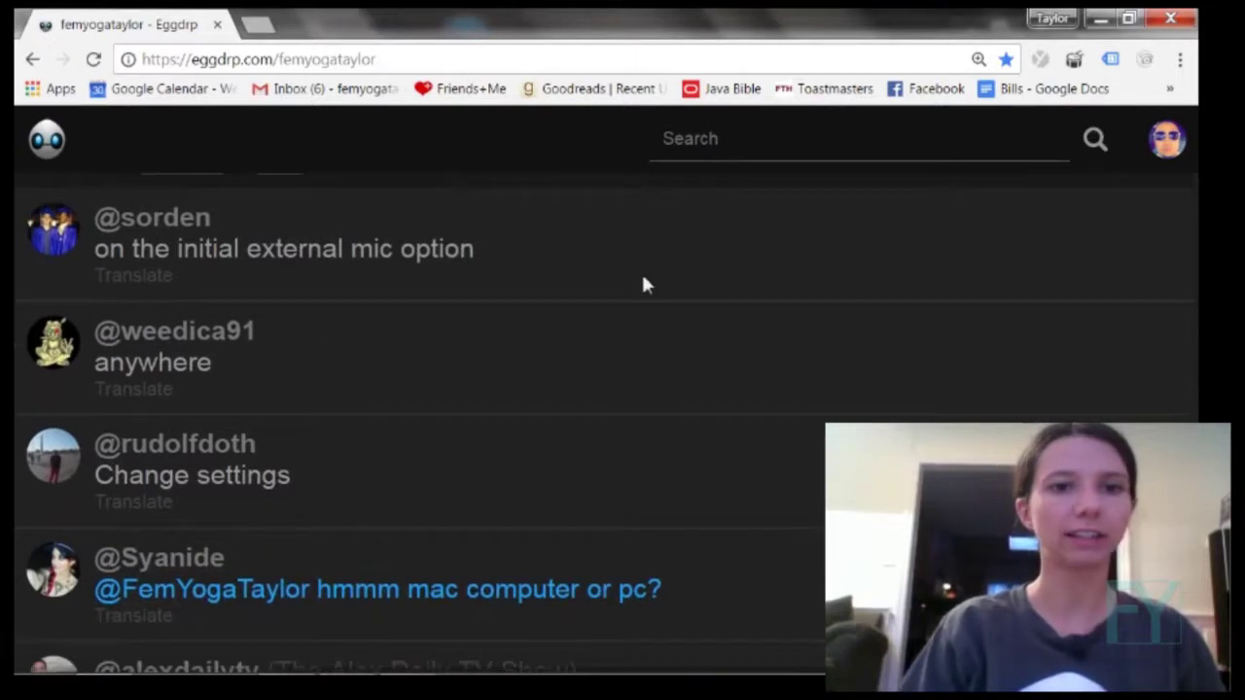
# Step: Return to the Sound settings, reopen the External Microphone's properties and check the viewer comments in Chrome once more
pyautogui.moveTo(285, 653)
pyautogui.click(407, 654)
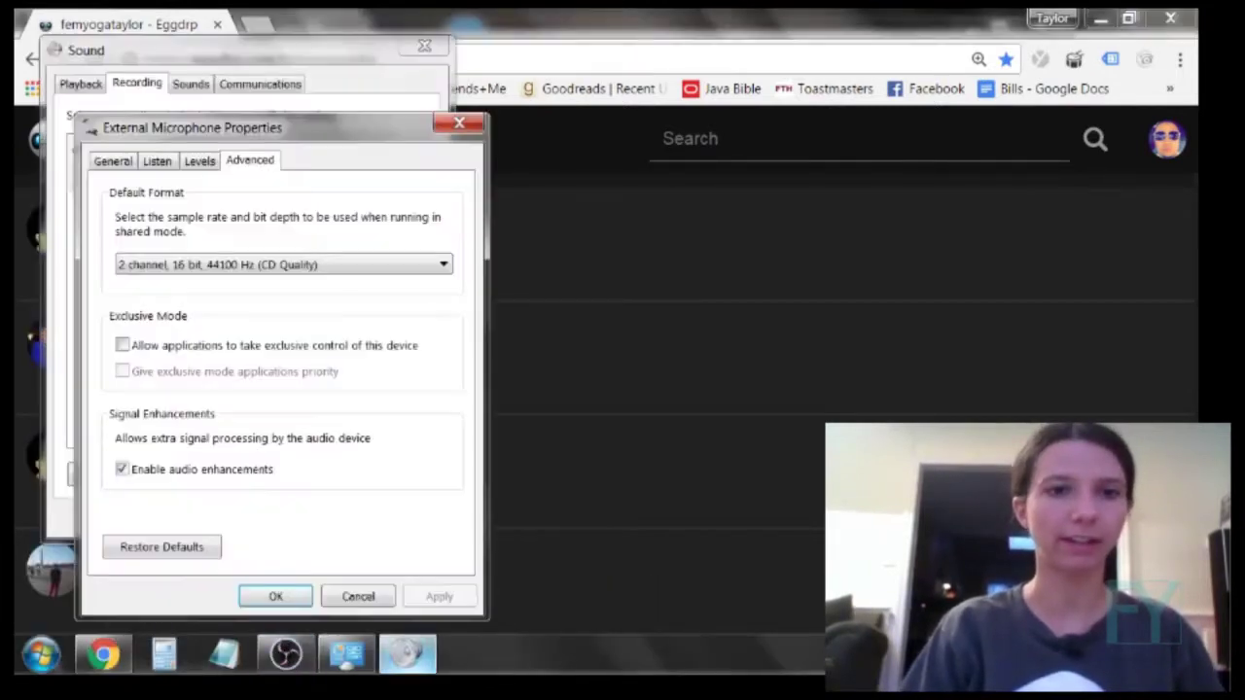
pyautogui.click(459, 123)
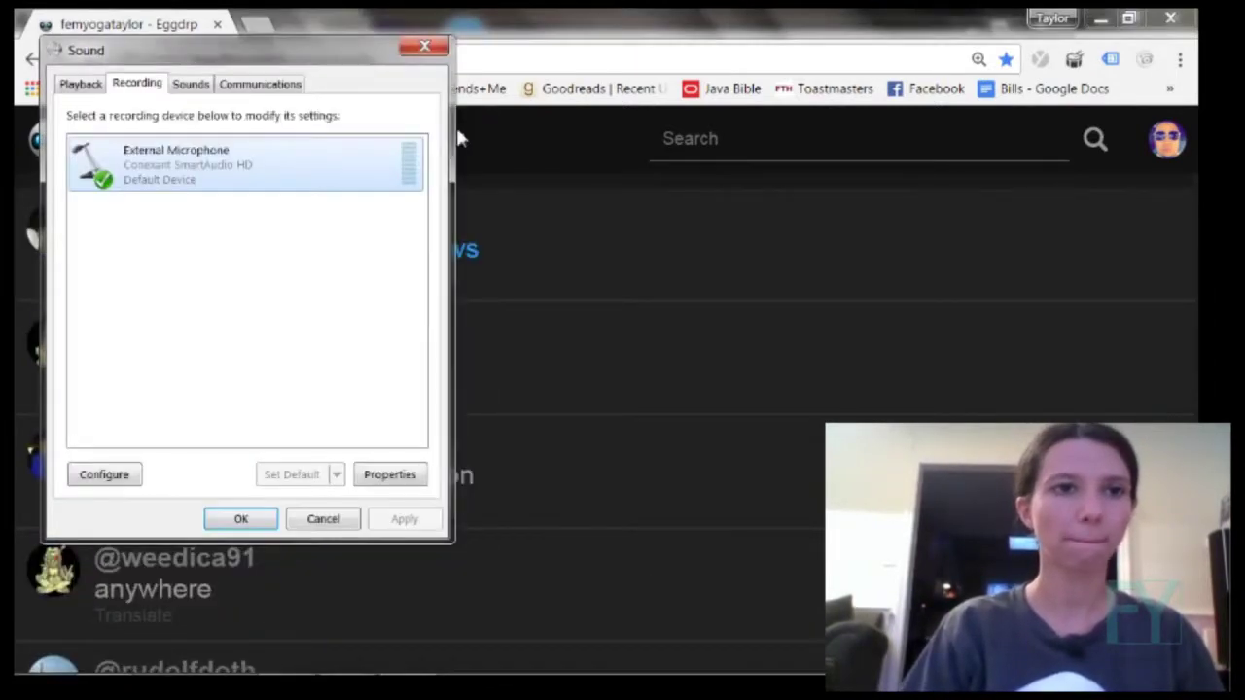
pyautogui.rightClick(190, 164)
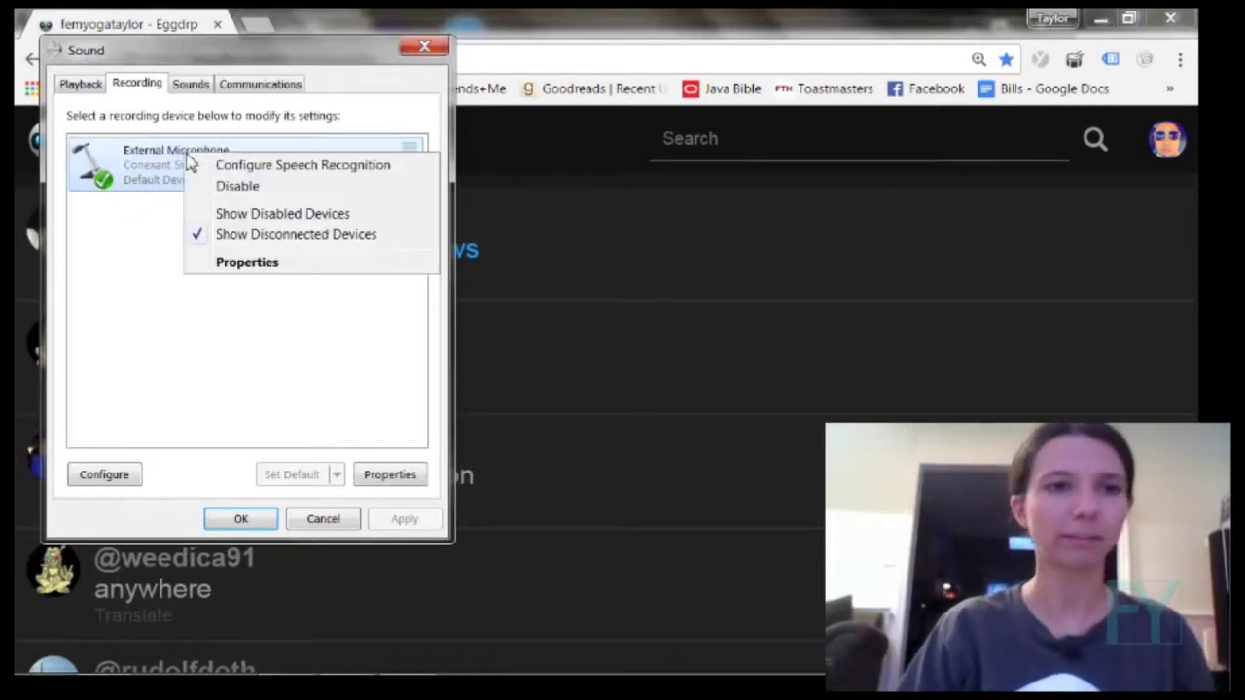
pyautogui.click(261, 265)
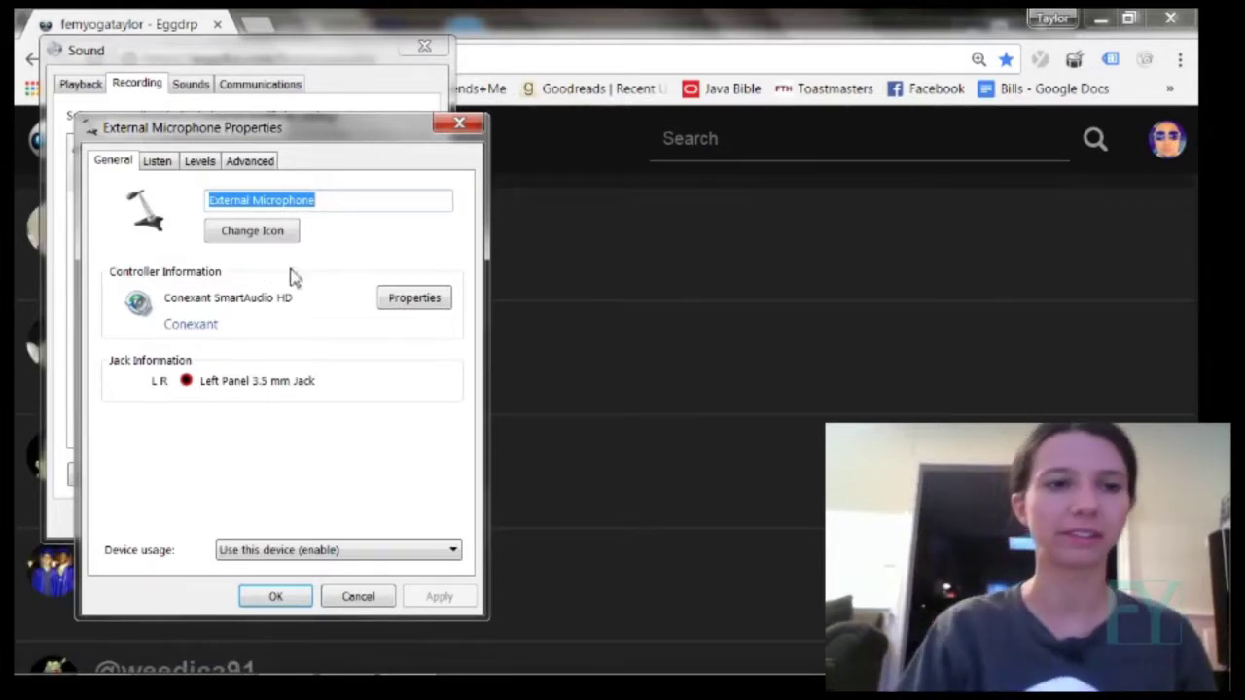
pyautogui.click(623, 336)
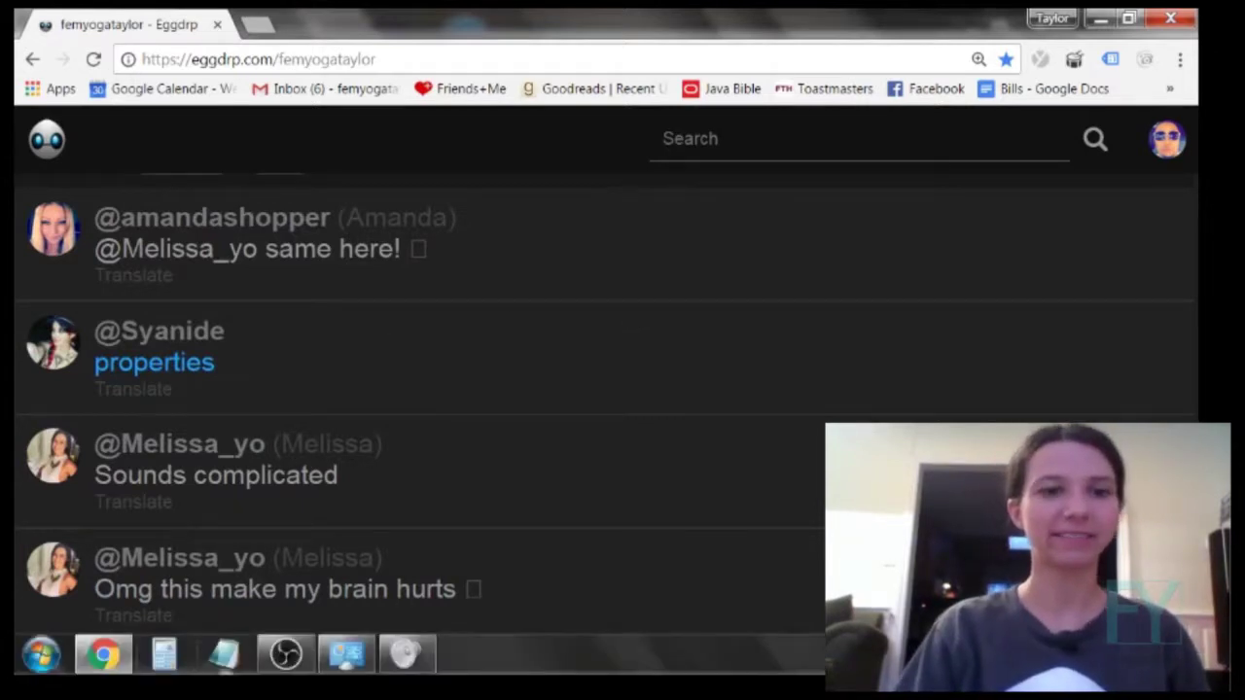
pyautogui.click(407, 654)
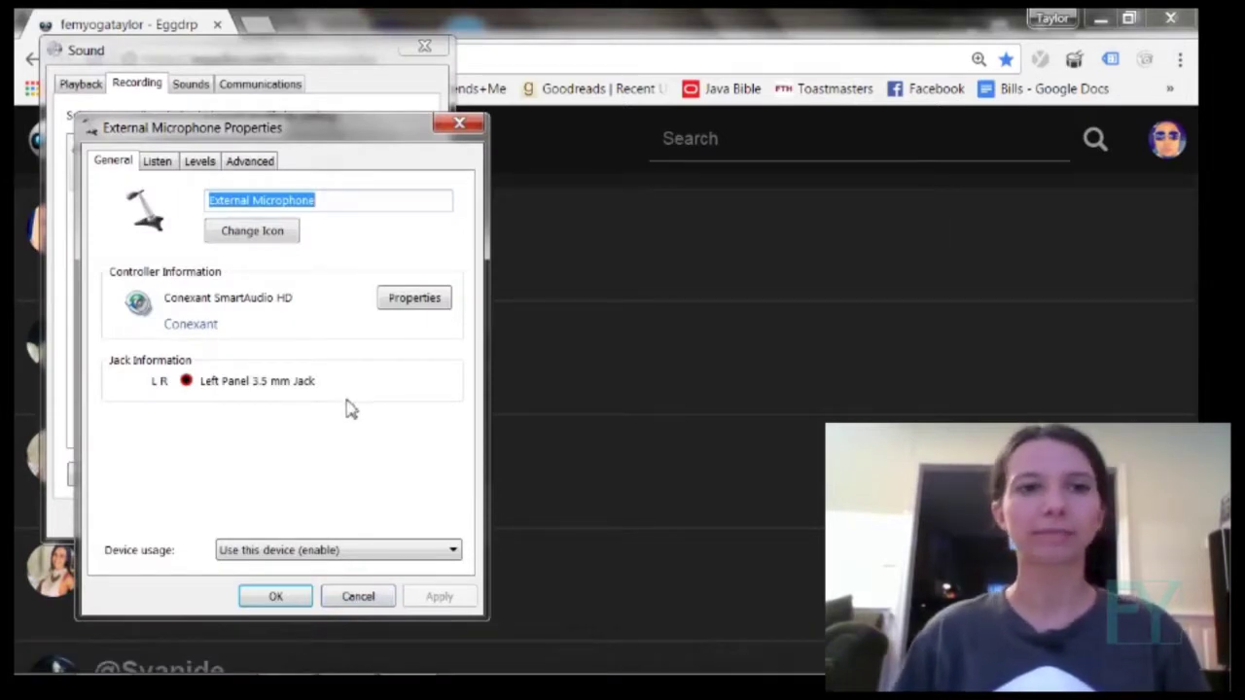
# Step: View the driver file details of the Conexant SmartAudio HD controller and close the Sound settings
pyautogui.click(434, 297)
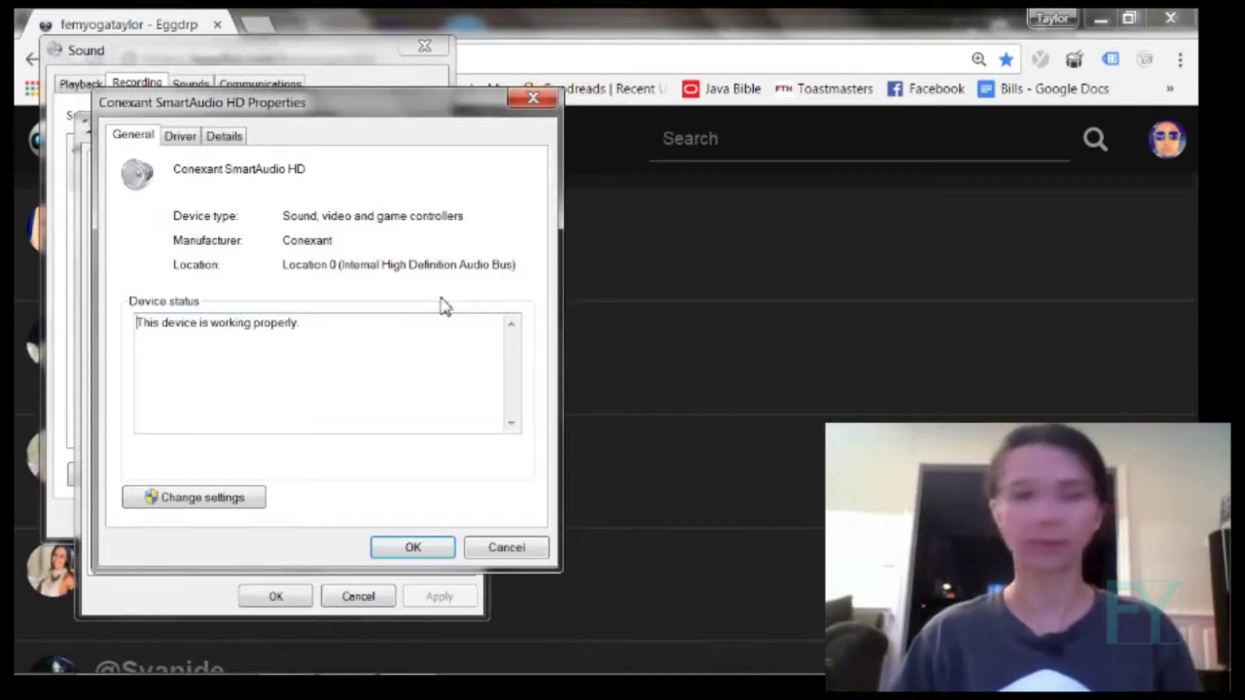
pyautogui.click(184, 138)
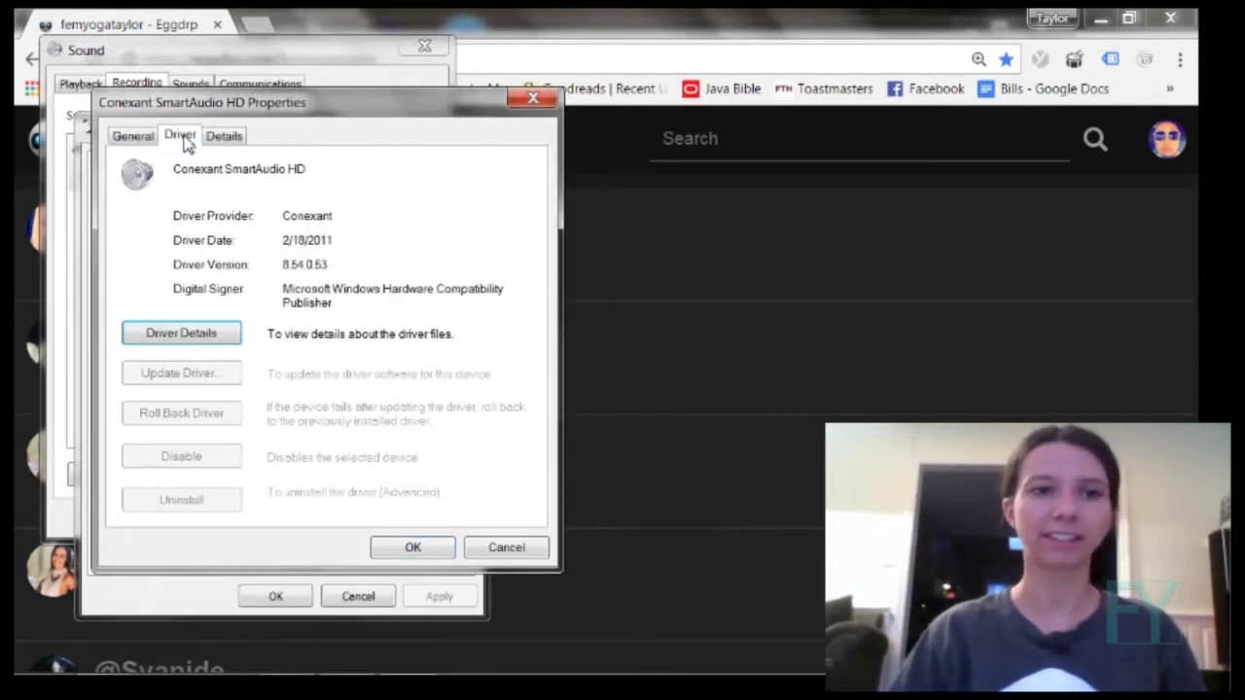
pyautogui.click(216, 337)
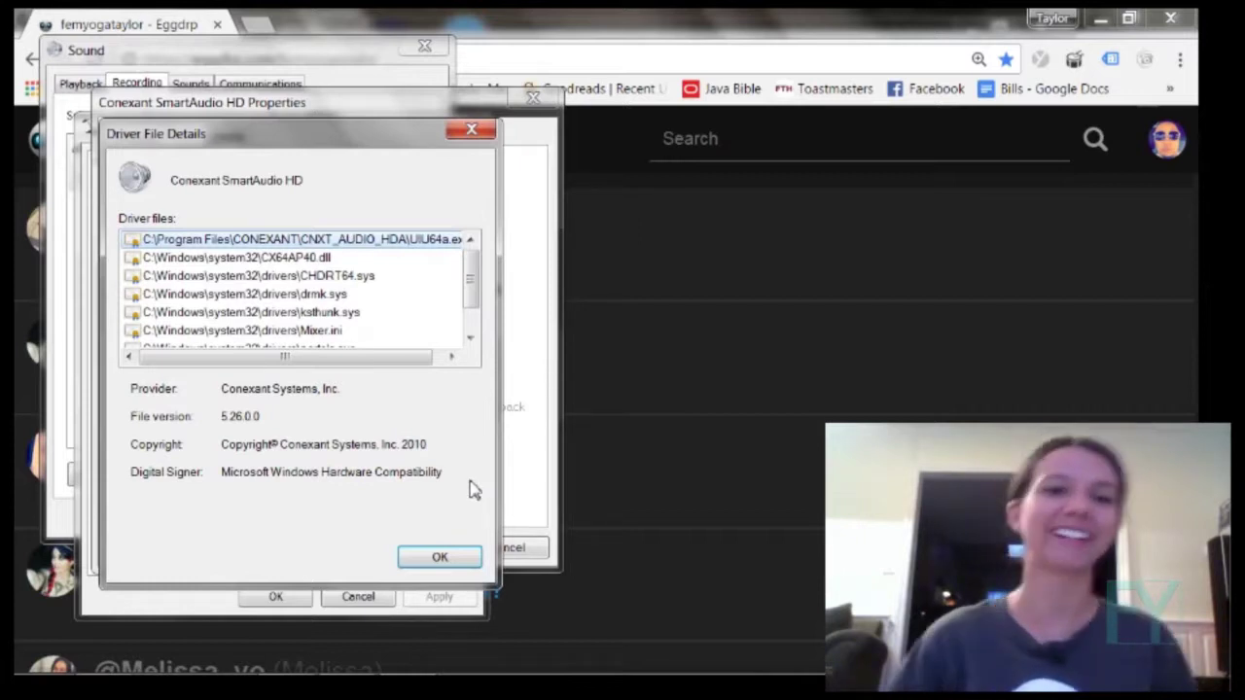
pyautogui.click(474, 133)
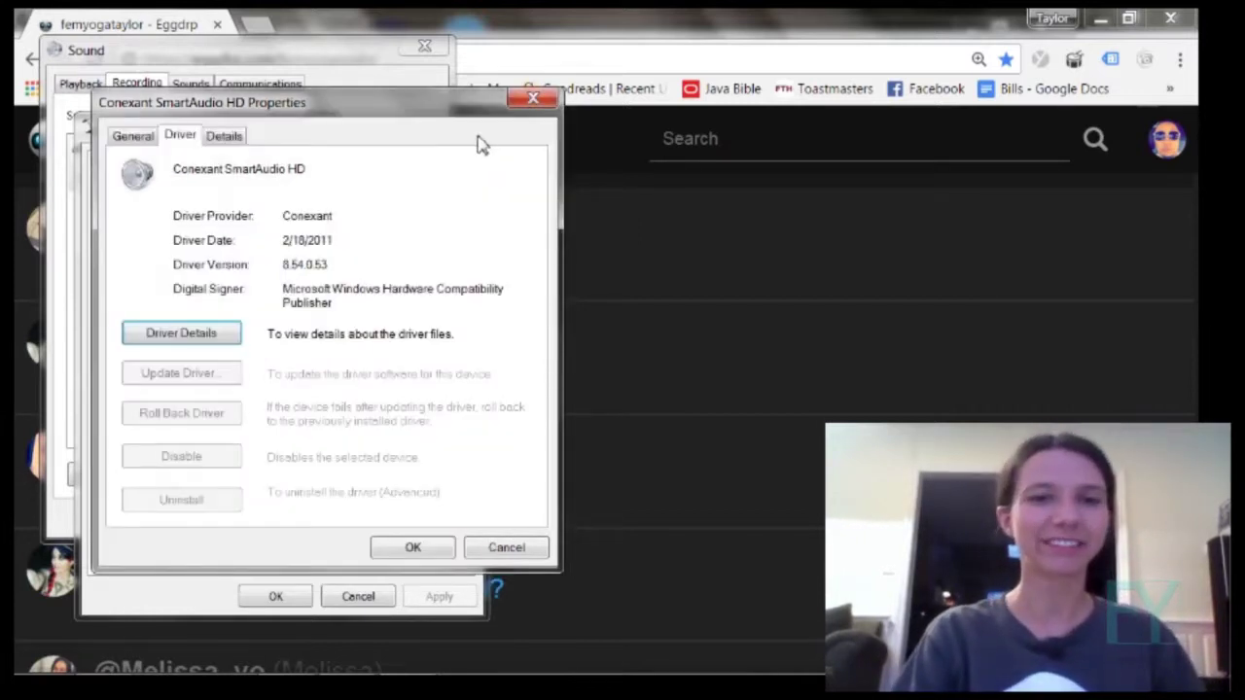
pyautogui.click(535, 103)
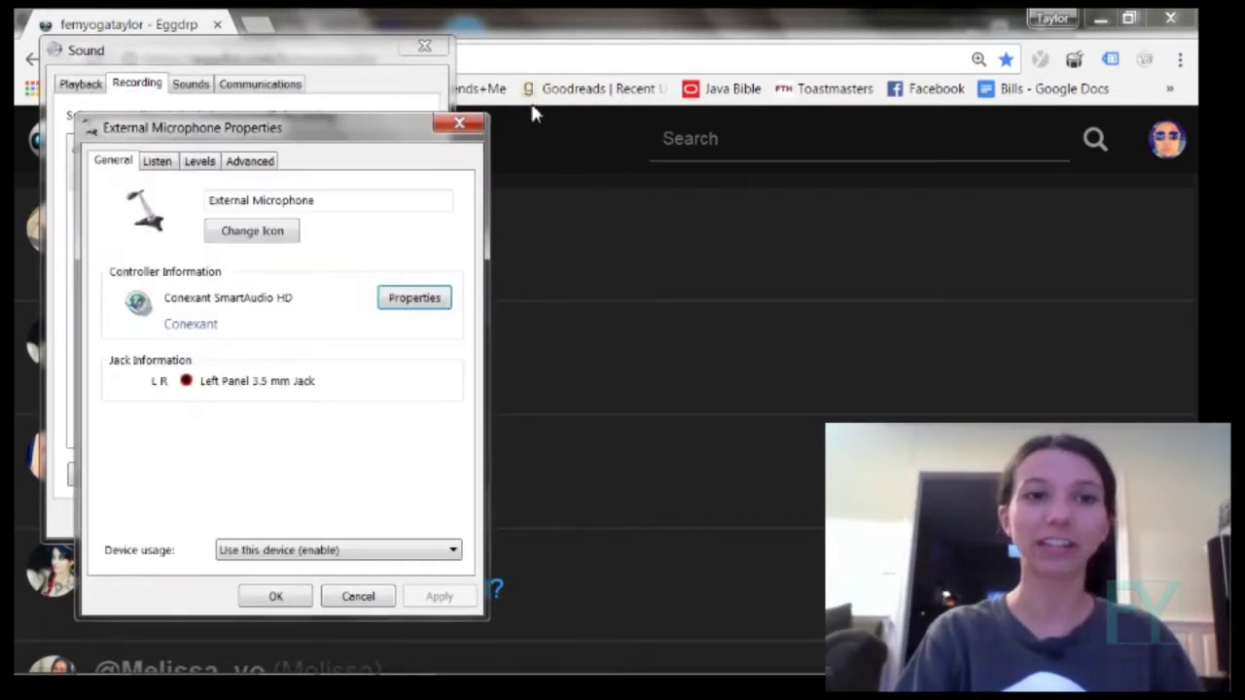
pyautogui.click(462, 126)
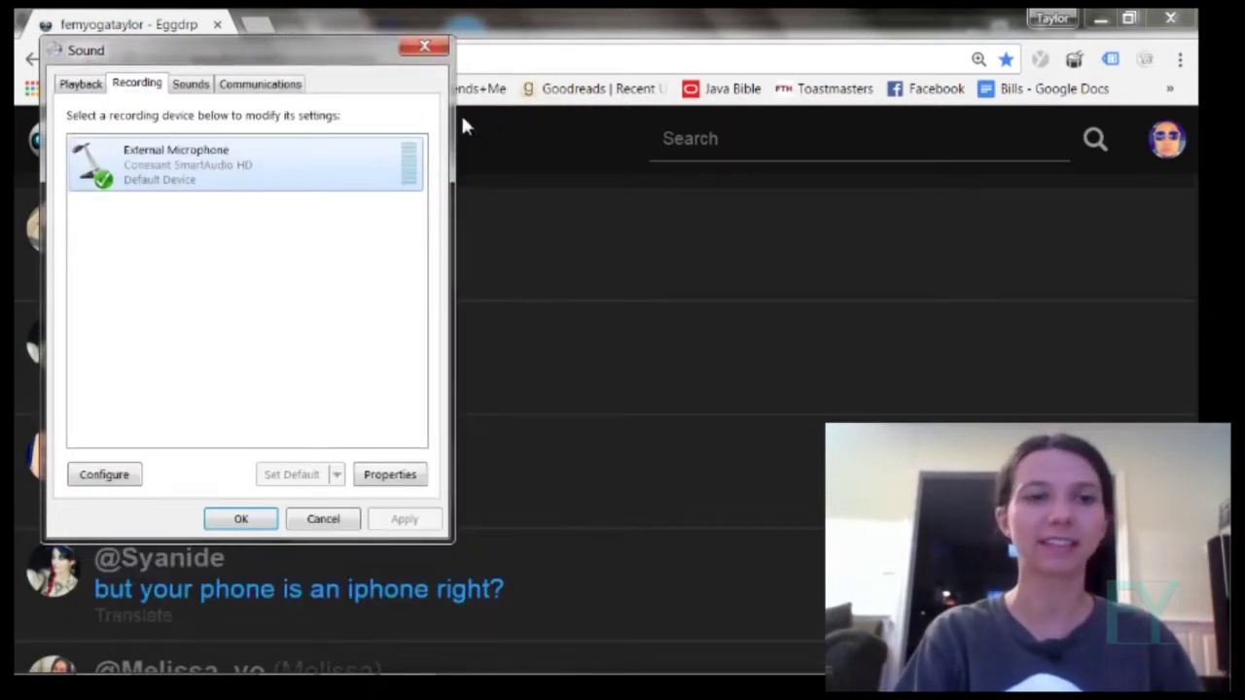
pyautogui.click(425, 49)
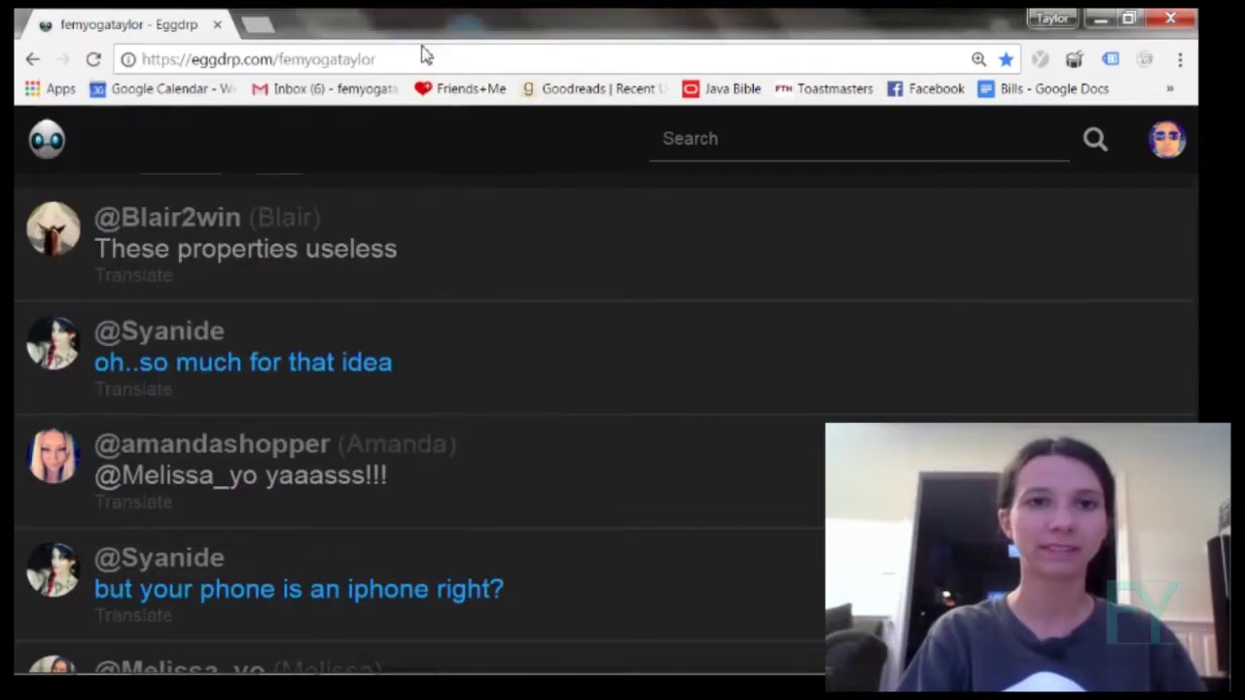
# Step: Search Google in a new tab for "connect my aux mic to my PC laptop" and open the Miracle Tutorials article on connecting an external microphone
pyautogui.click(259, 27)
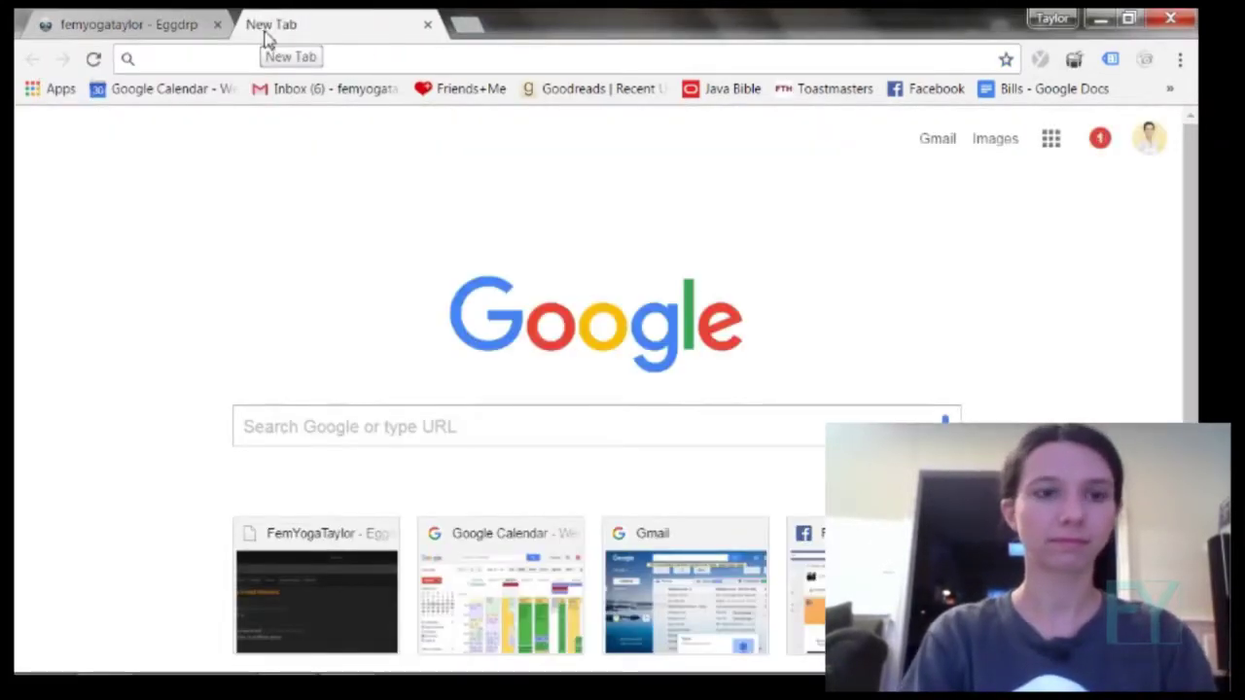
pyautogui.write('connect my')
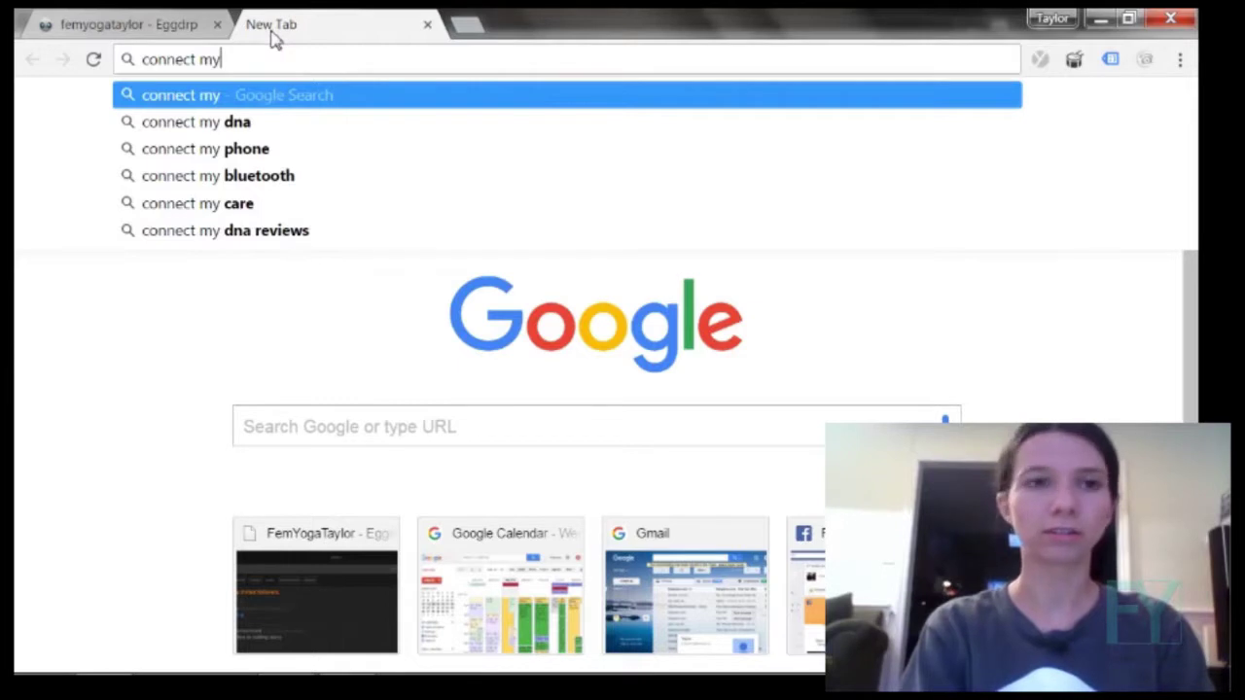
pyautogui.write(' aux m')
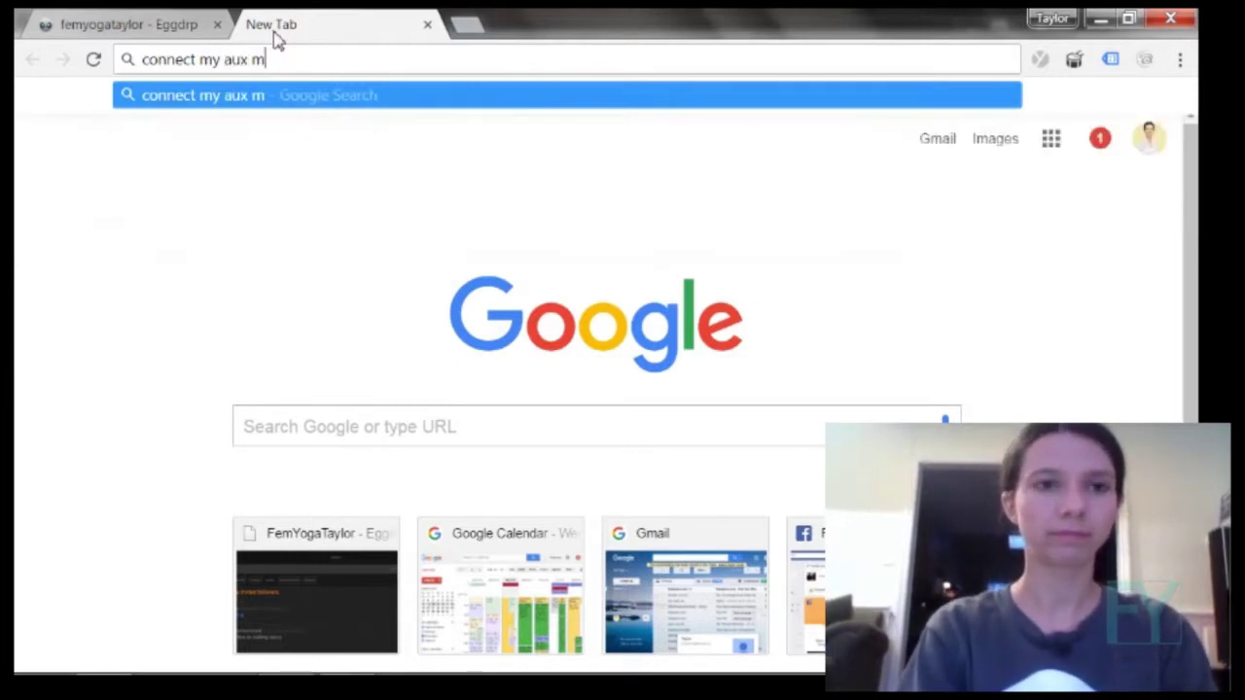
pyautogui.write('ic to my ')
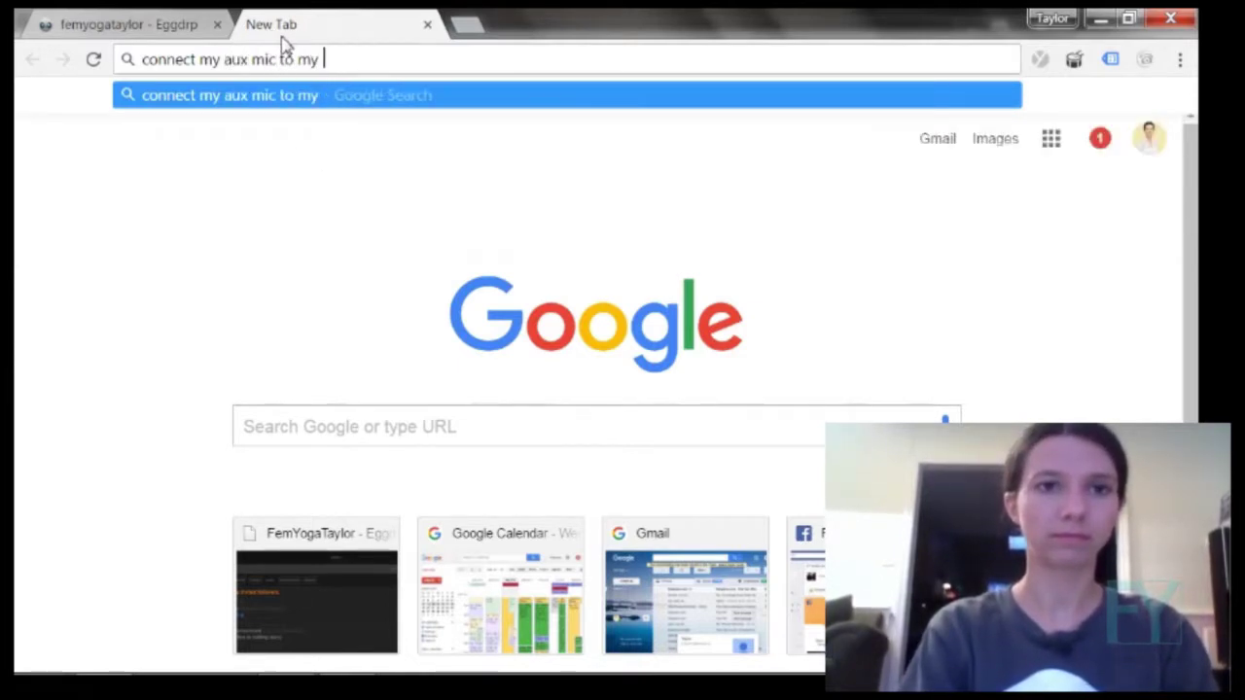
pyautogui.write('PC laptop')
pyautogui.press('Return')
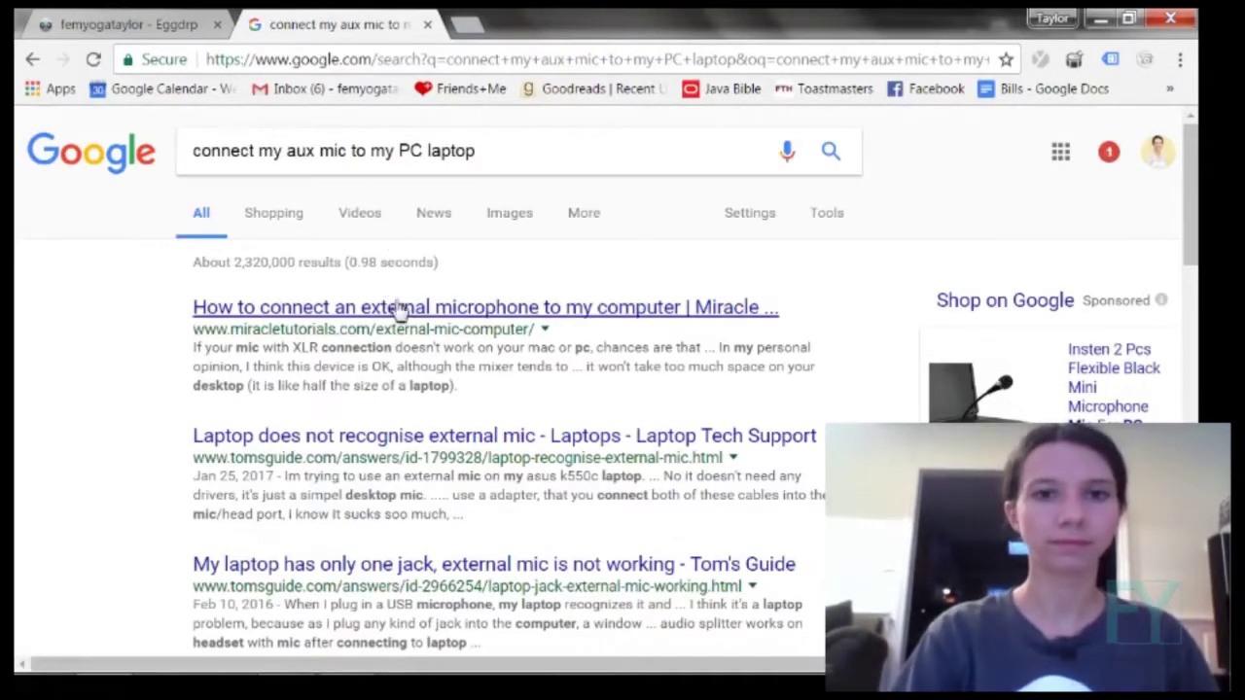
pyautogui.click(410, 312)
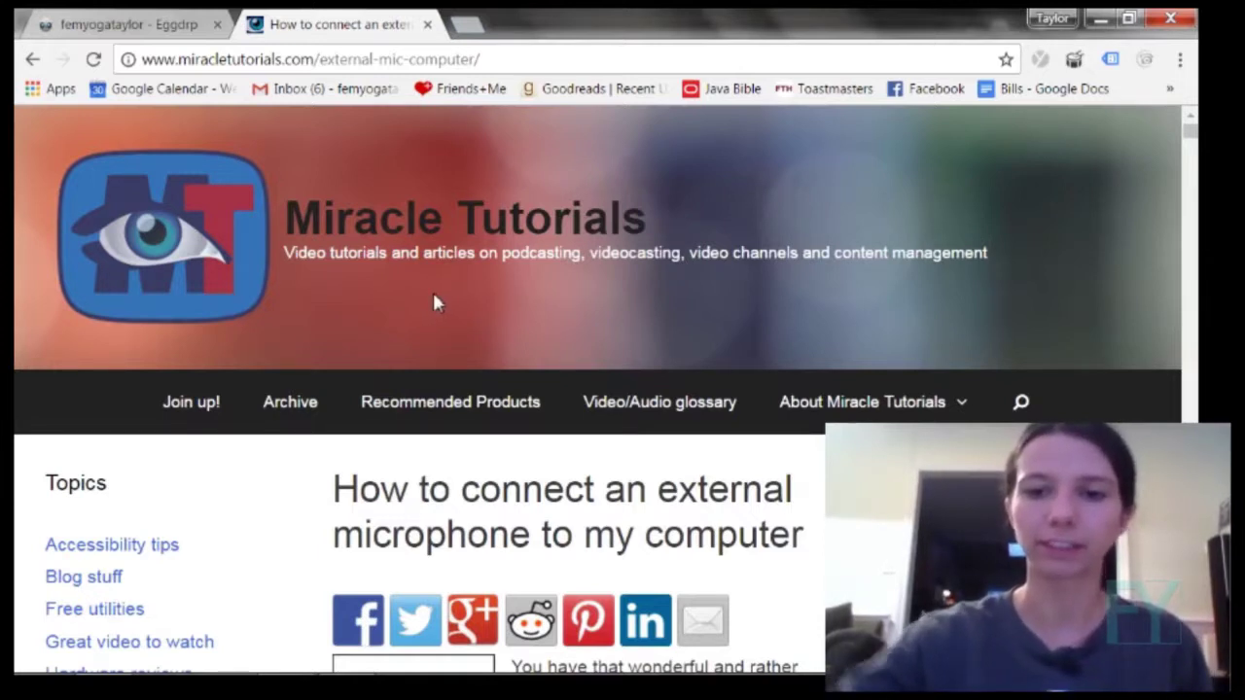
# Step: Return to the viewer comments on the Eggdrp page and switch to OBS to check the Mic/Aux meter in the mixer
pyautogui.click(115, 24)
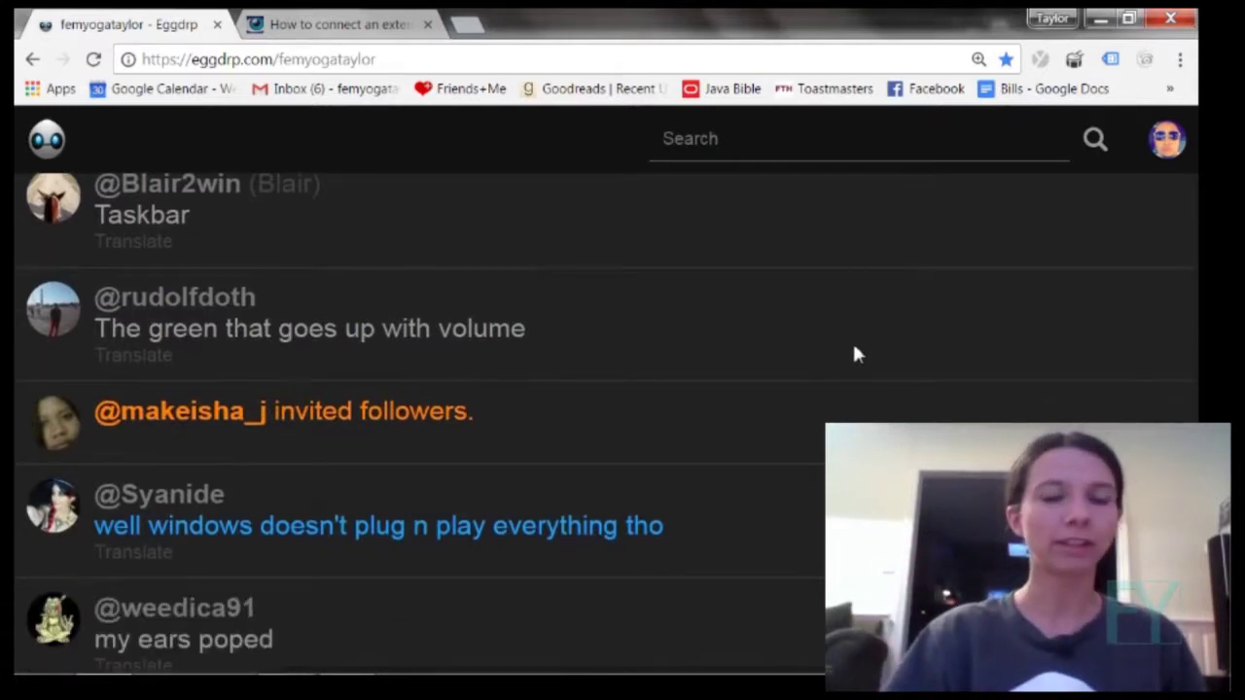
pyautogui.scroll(2, 855, 349)
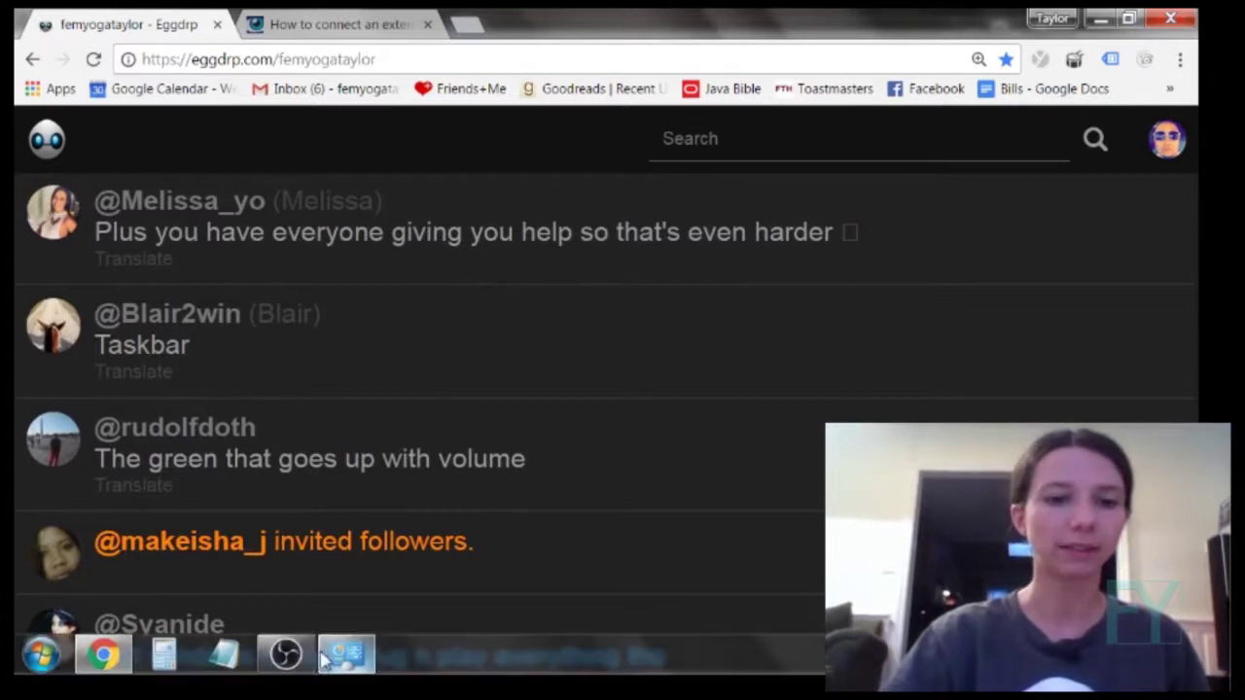
pyautogui.click(285, 654)
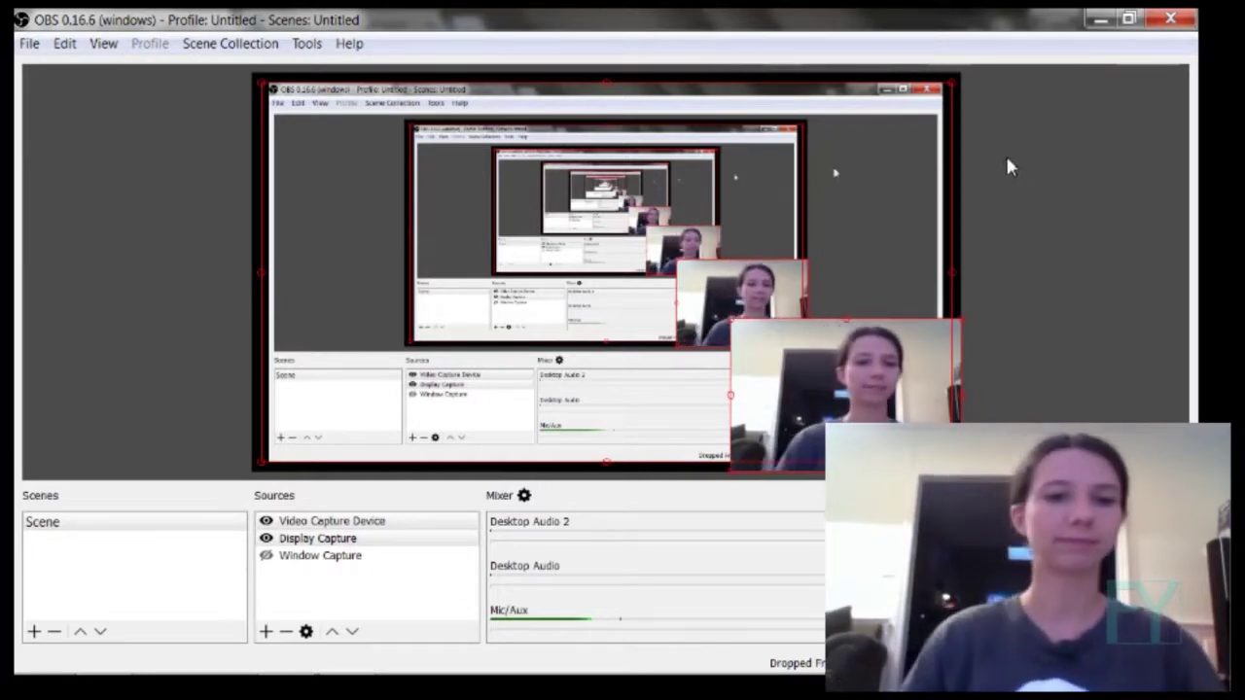
# Step: Switch to Chrome and read through the viewer comments on the Eggdrp page about sound settings and microphone levels
pyautogui.moveTo(104, 671)
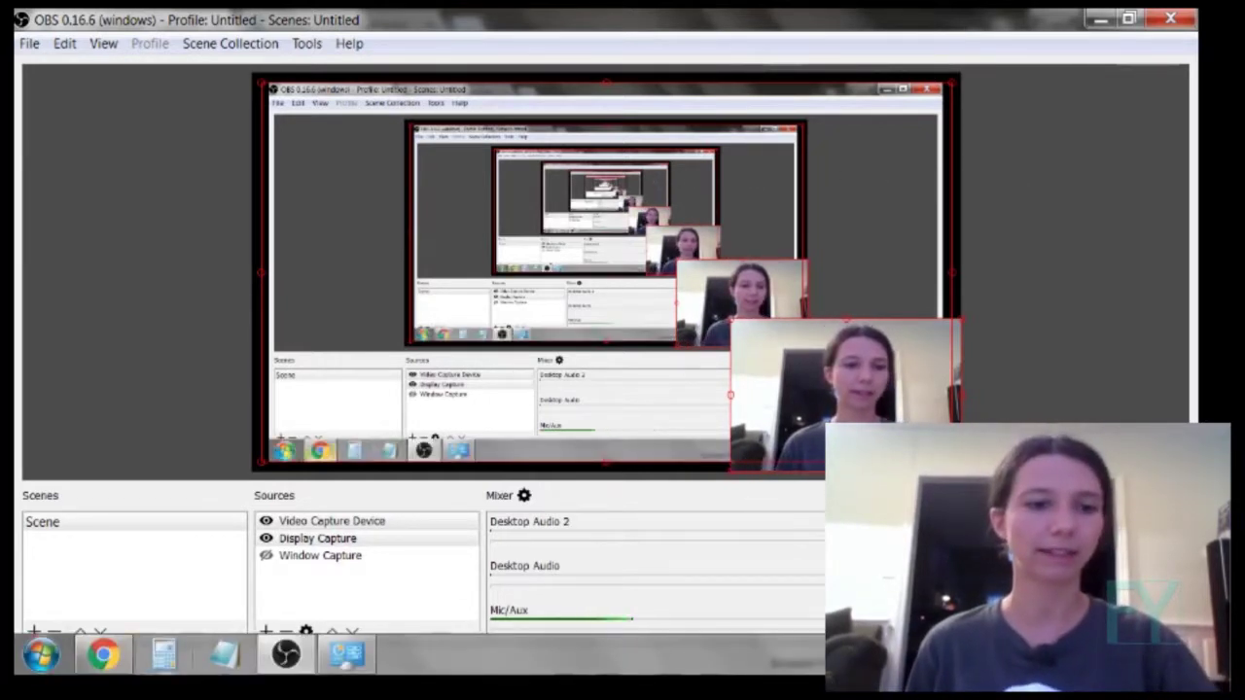
pyautogui.click(109, 659)
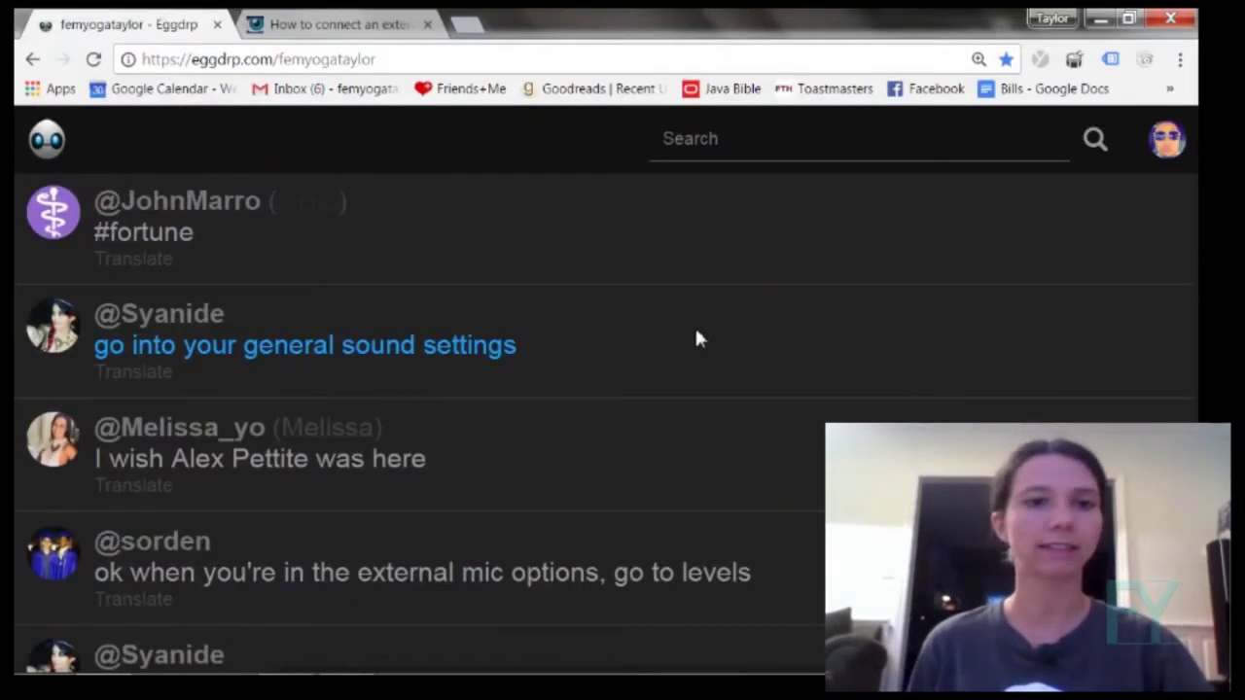
pyautogui.scroll(-2, 698, 338)
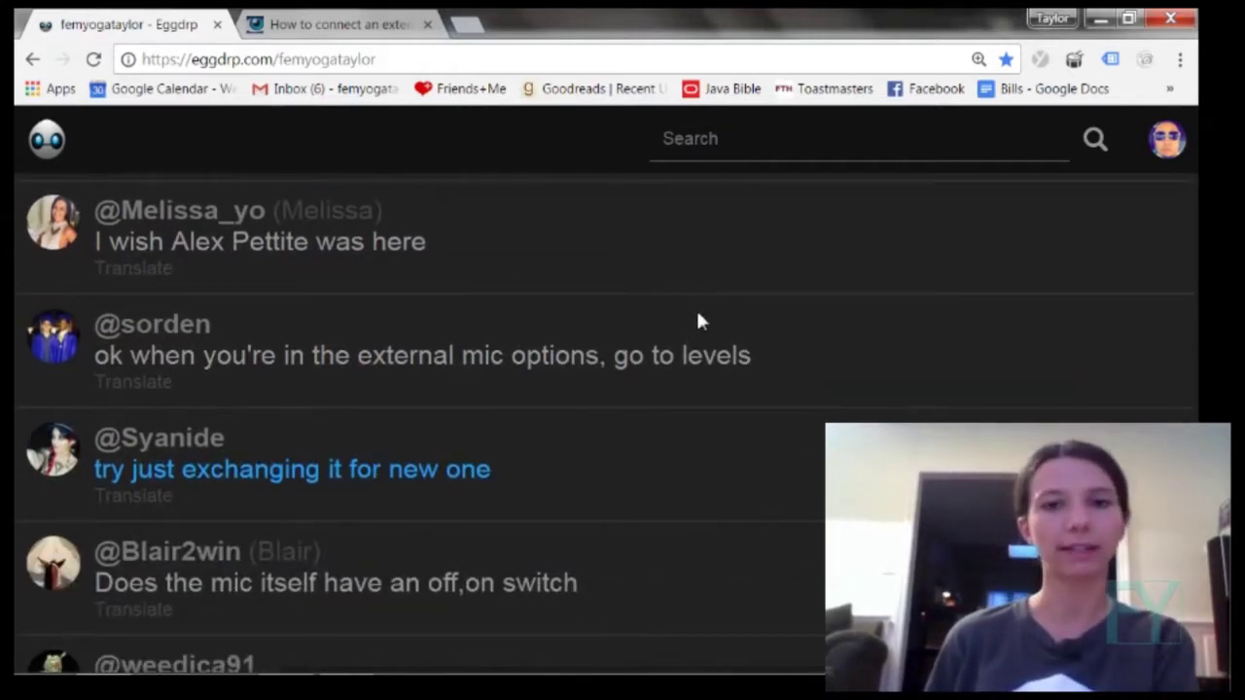
pyautogui.scroll(-2, 698, 316)
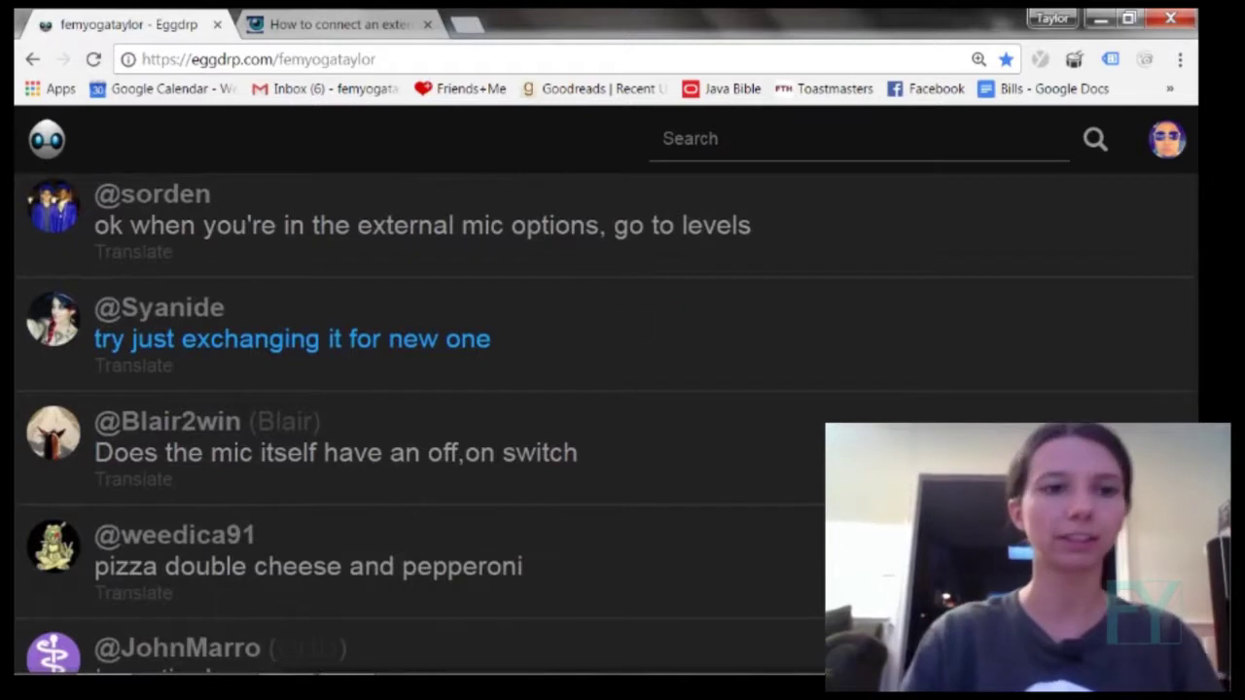
# Step: Switch to the Control Panel, view the recording devices in the Sound settings and close them without changes
pyautogui.moveTo(292, 666)
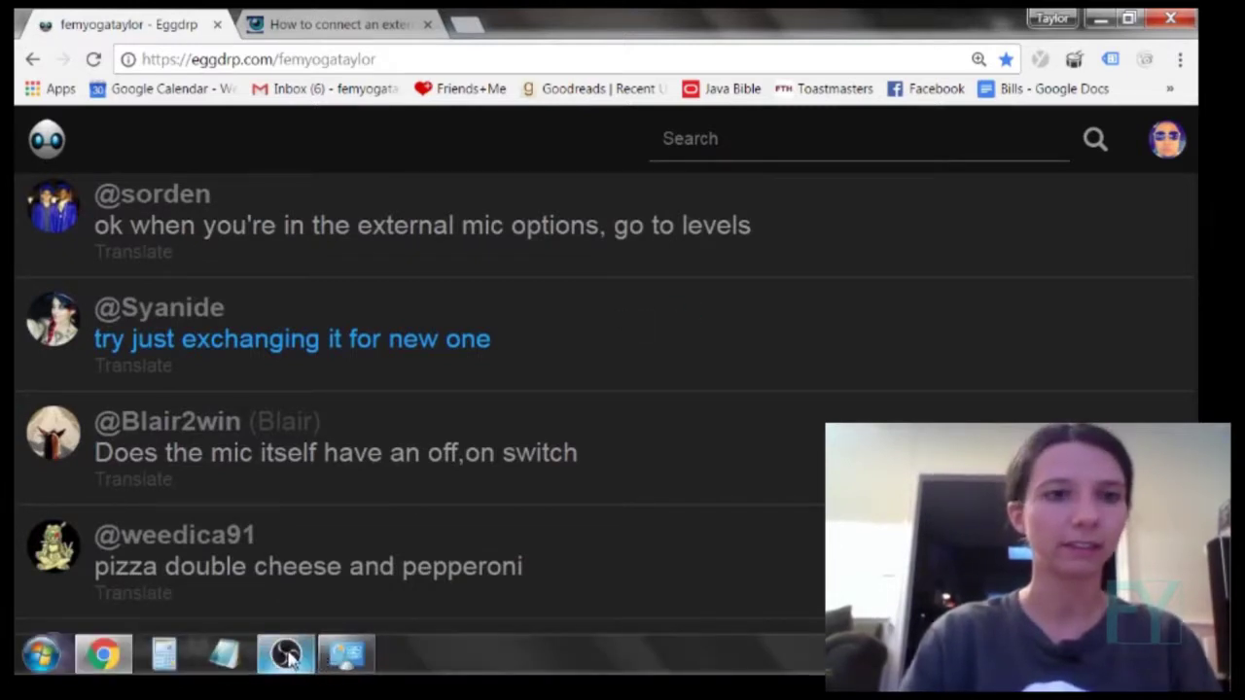
pyautogui.click(347, 654)
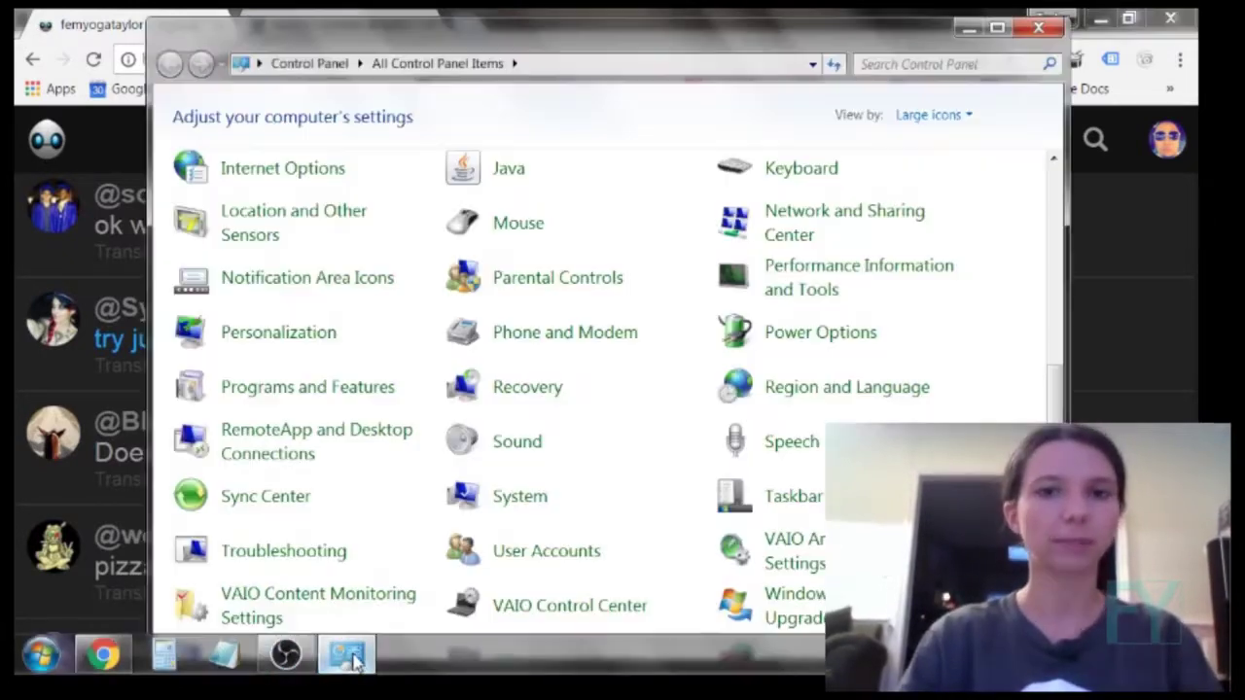
pyautogui.click(516, 441)
pyautogui.click(216, 163)
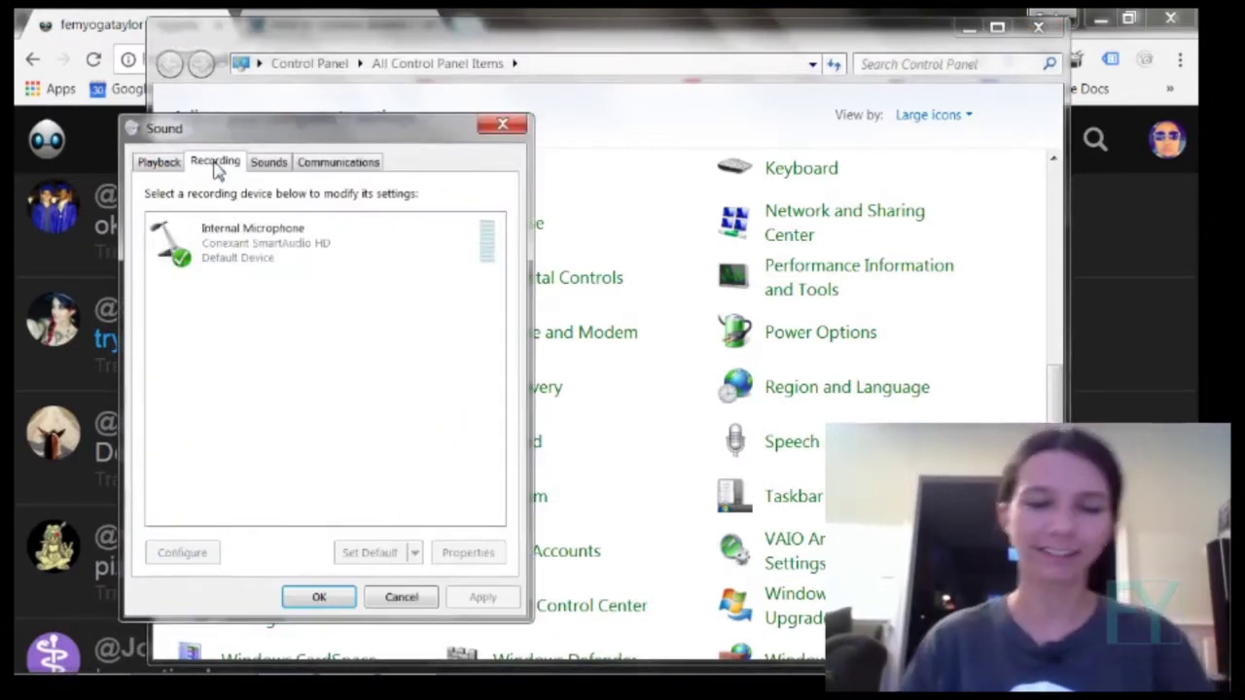
pyautogui.click(401, 598)
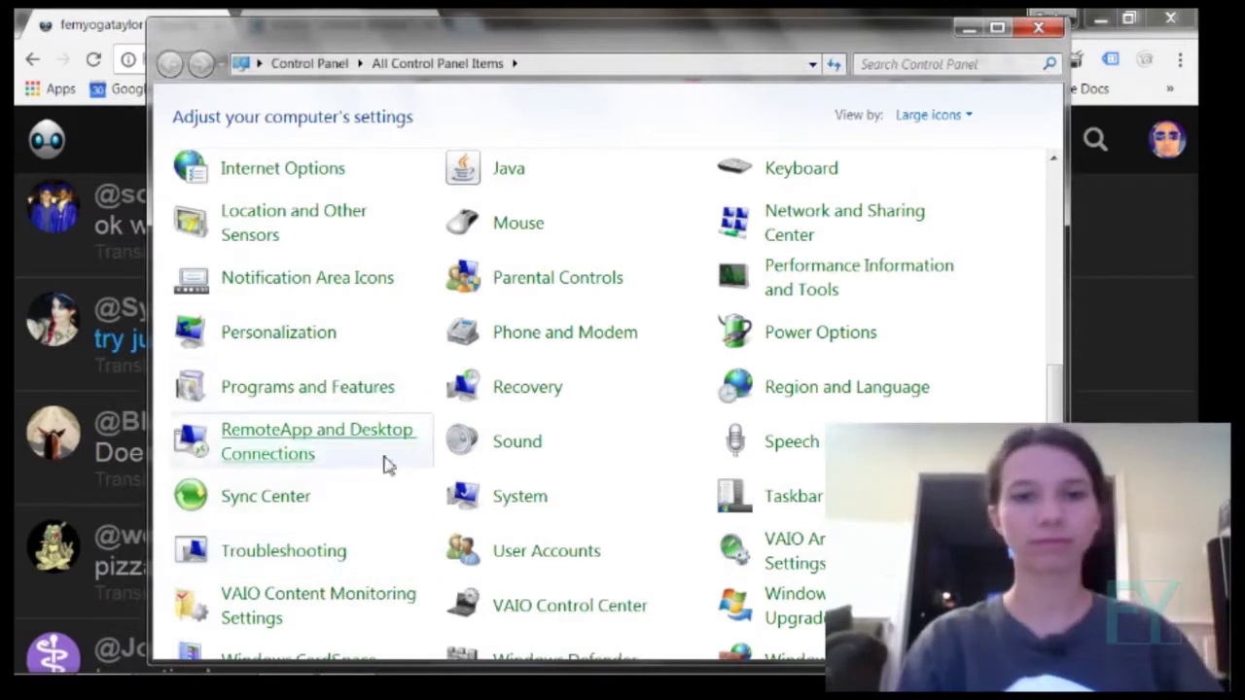
# Step: Reopen the Sound settings and display the level settings in the External Microphone's properties
pyautogui.click(530, 449)
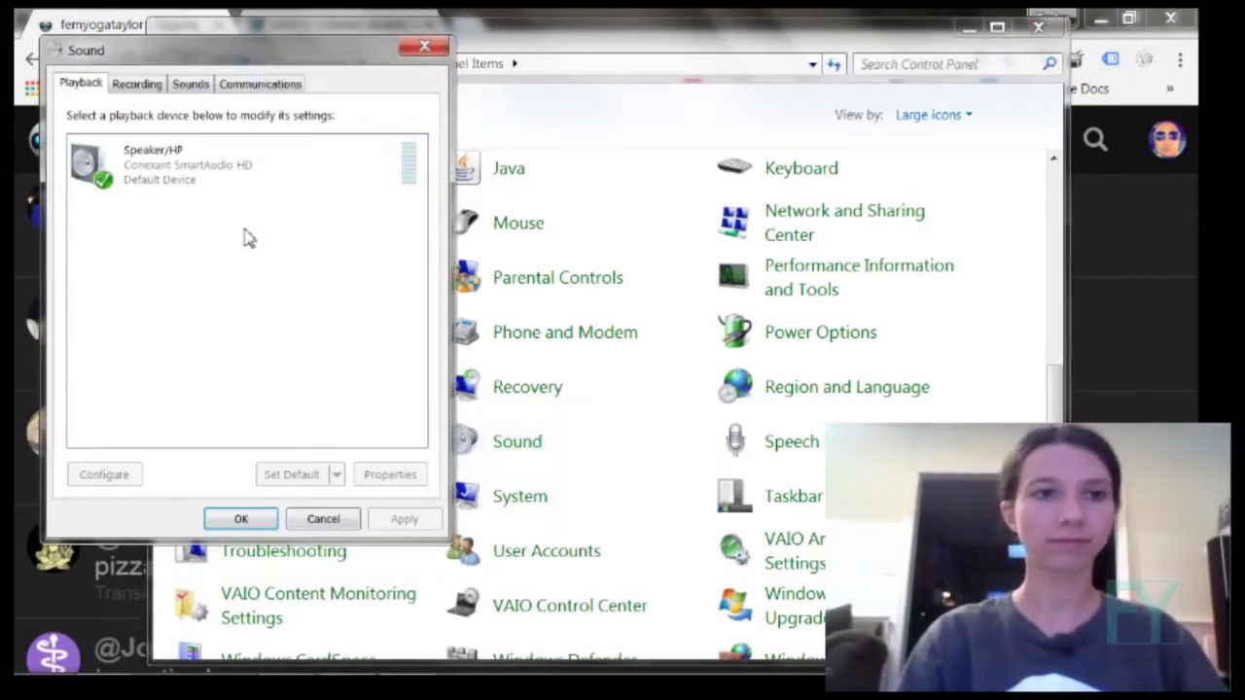
pyautogui.click(139, 83)
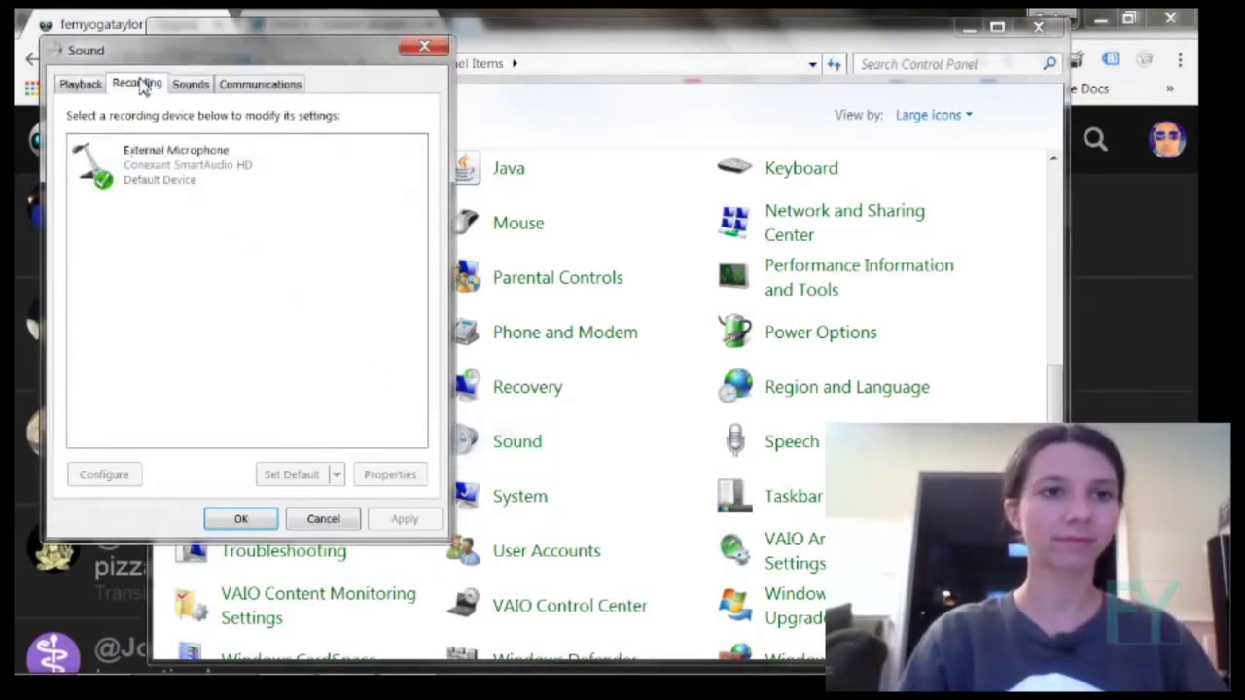
pyautogui.doubleClick(185, 166)
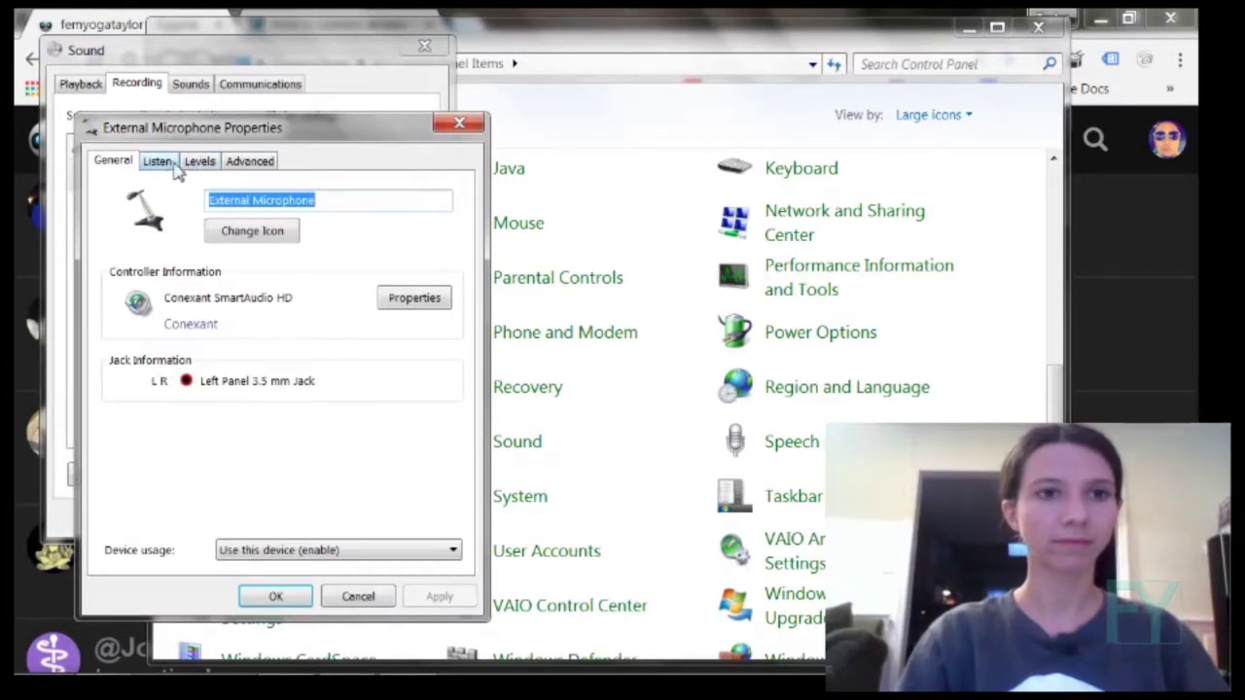
pyautogui.click(201, 162)
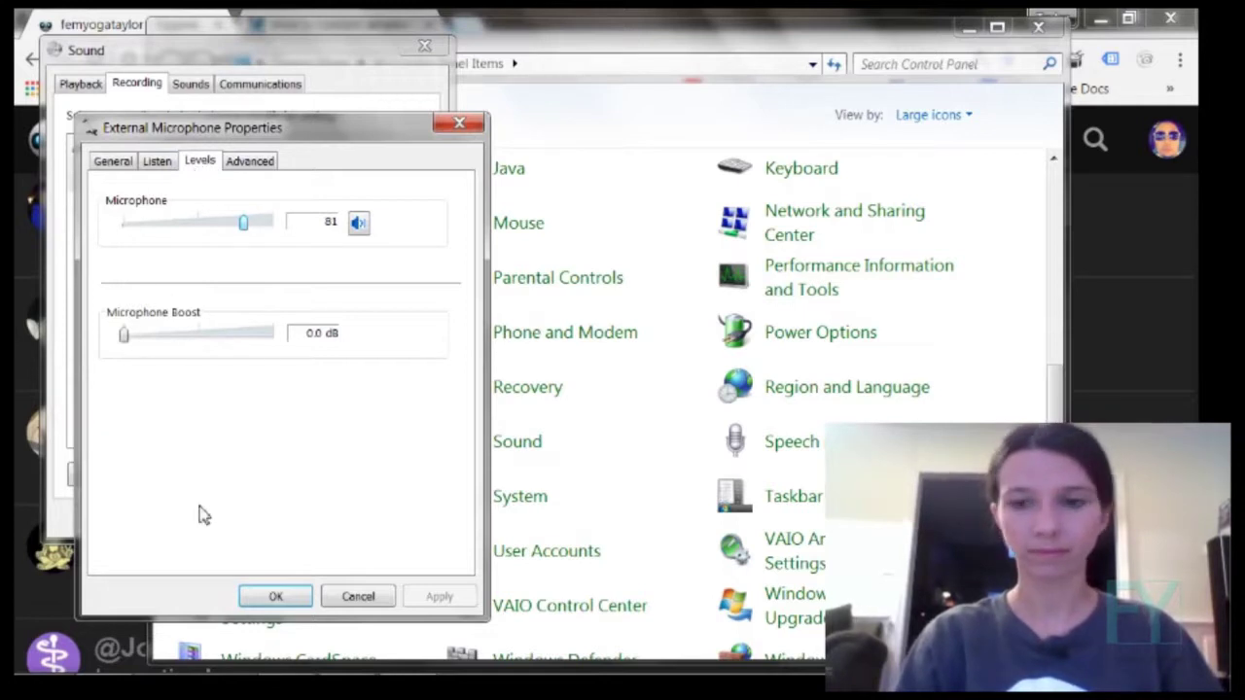
# Step: Switch to Chrome and read the earlier and newest viewer comments for advice on the microphone levels
pyautogui.moveTo(216, 666)
pyautogui.moveTo(119, 661)
pyautogui.click(145, 526)
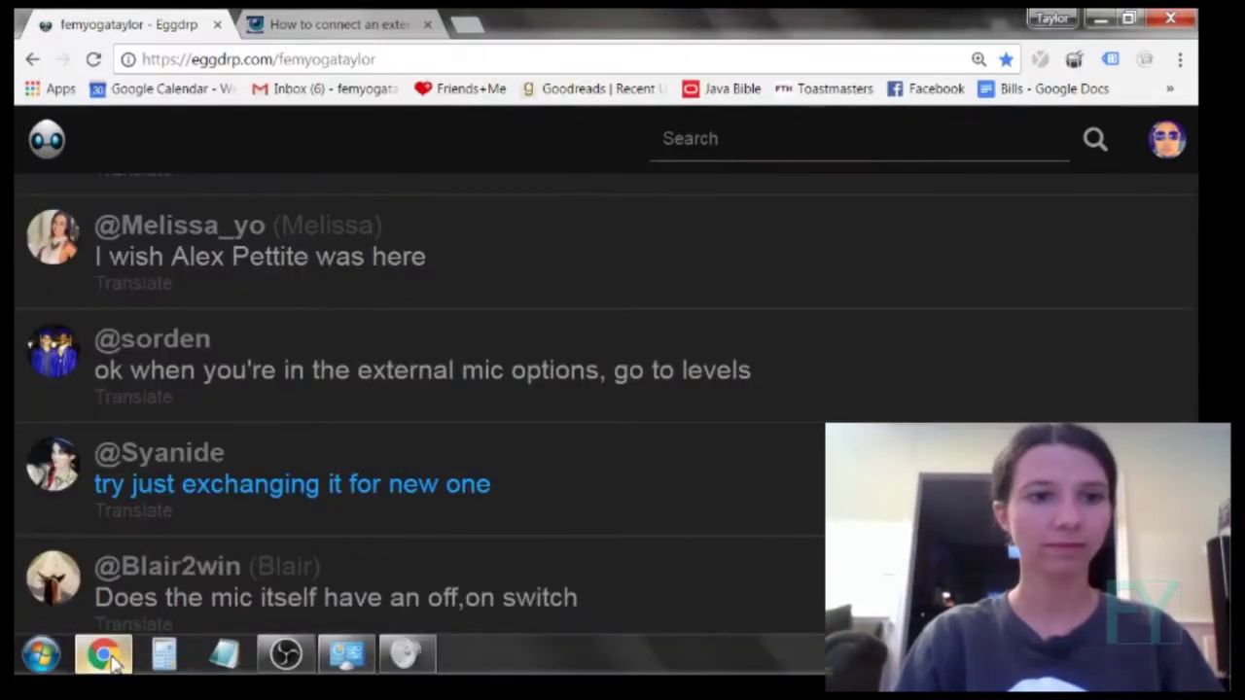
pyautogui.scroll(5, 452, 330)
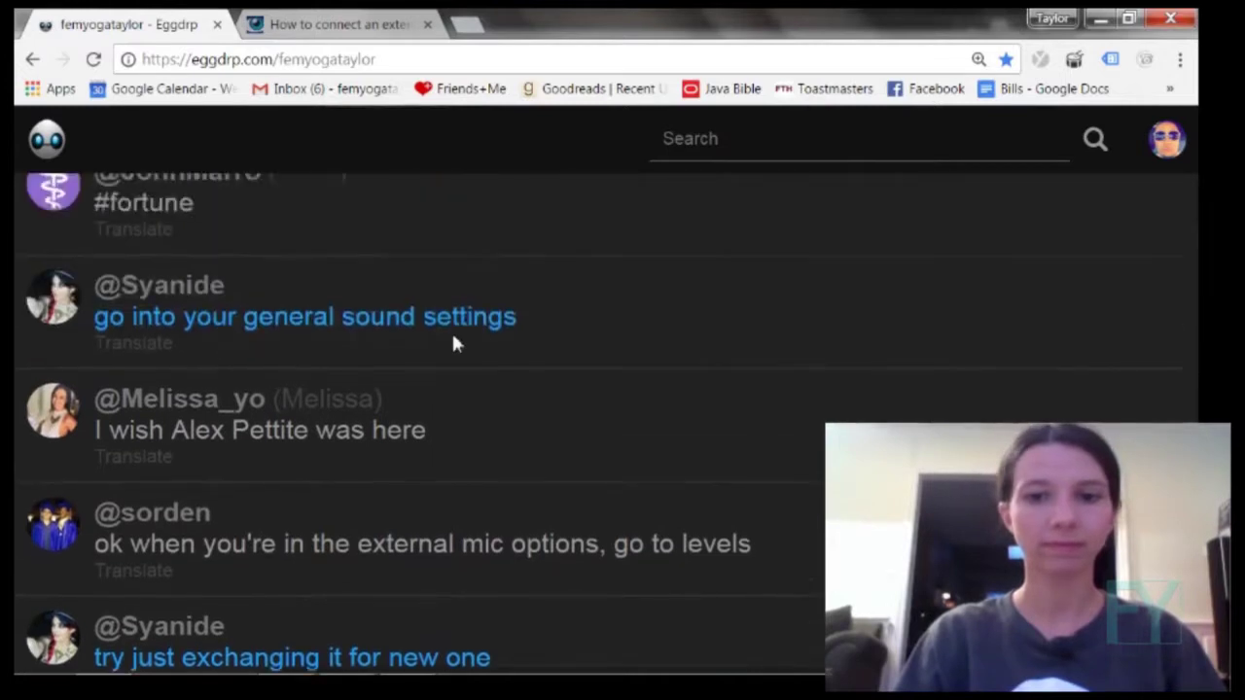
pyautogui.scroll(1, 456, 336)
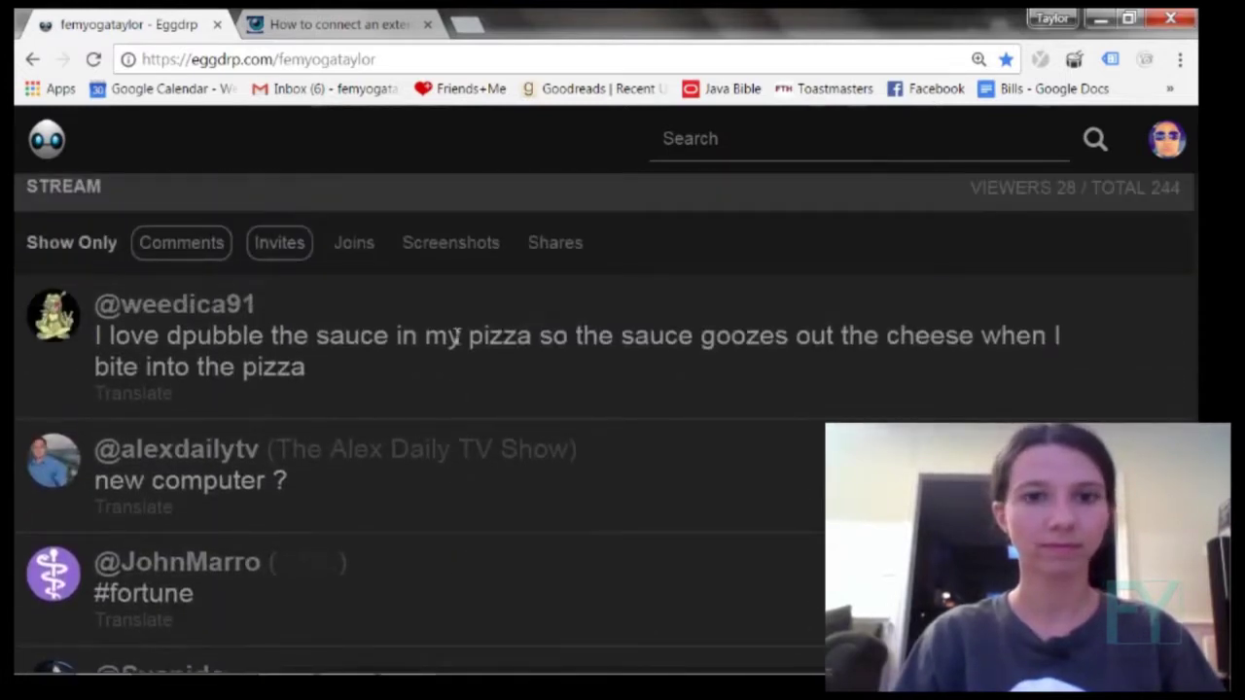
pyautogui.scroll(-1, 456, 335)
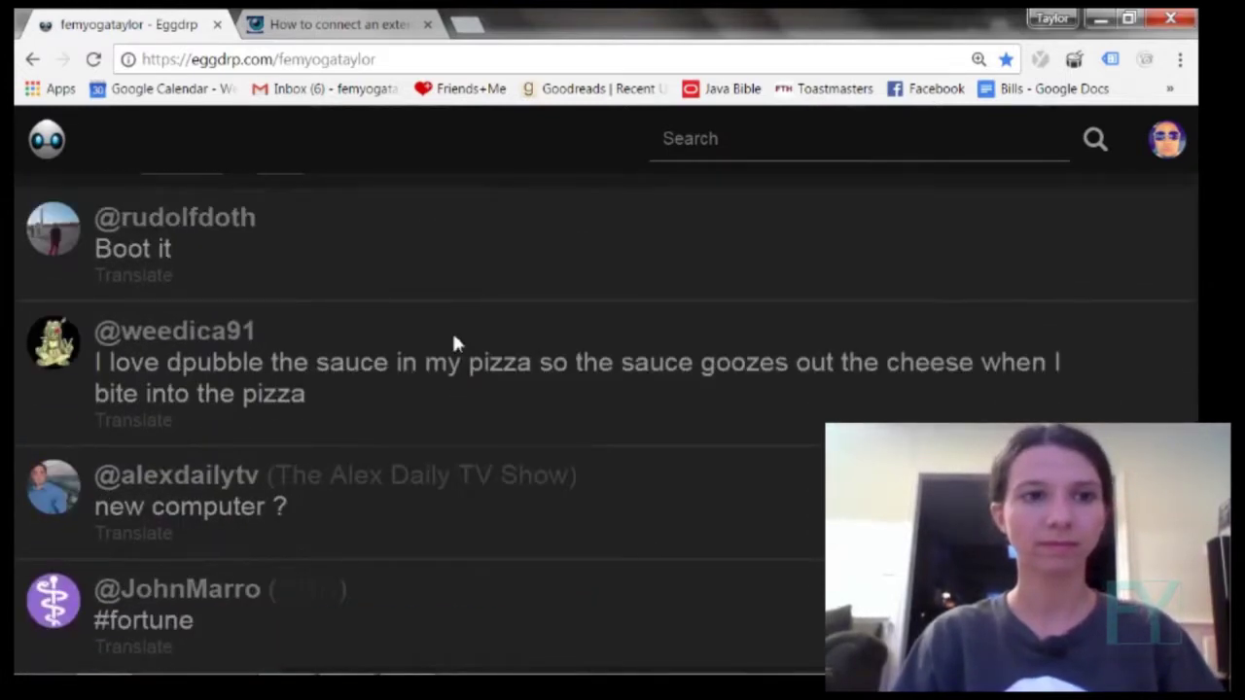
pyautogui.moveTo(438, 675)
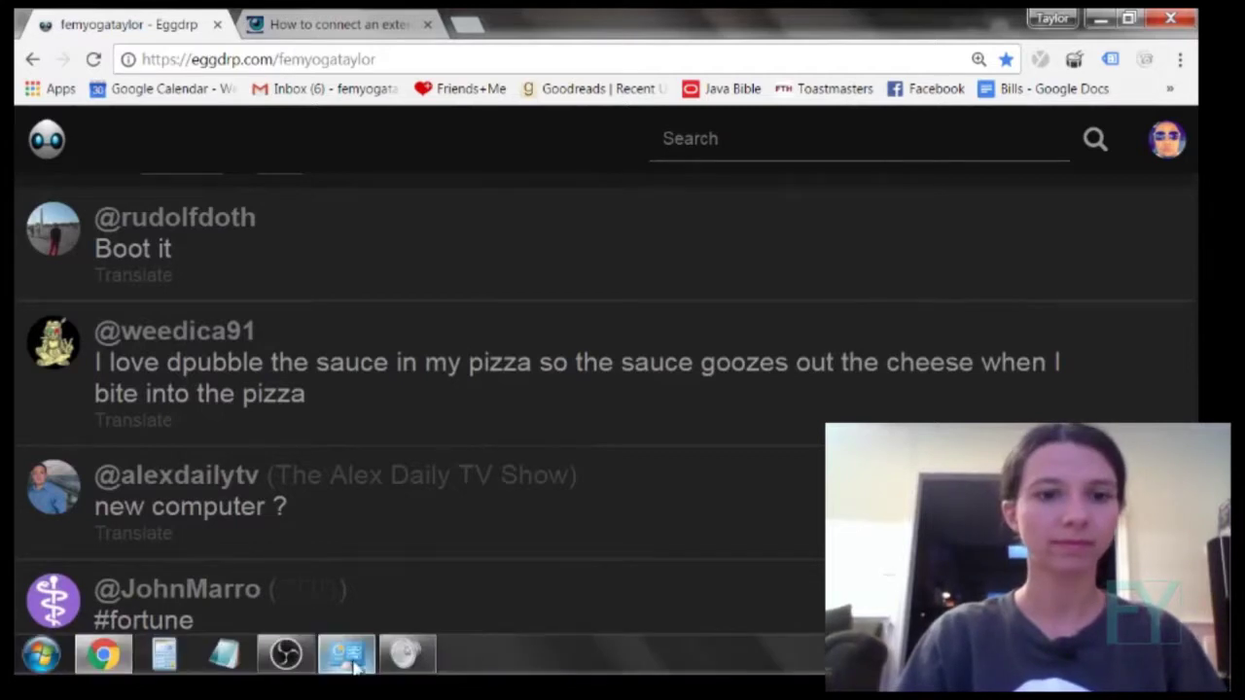
# Step: Look at the External Microphone's levels again and return to Chrome to read the viewer comments about the microphone boost
pyautogui.click(401, 662)
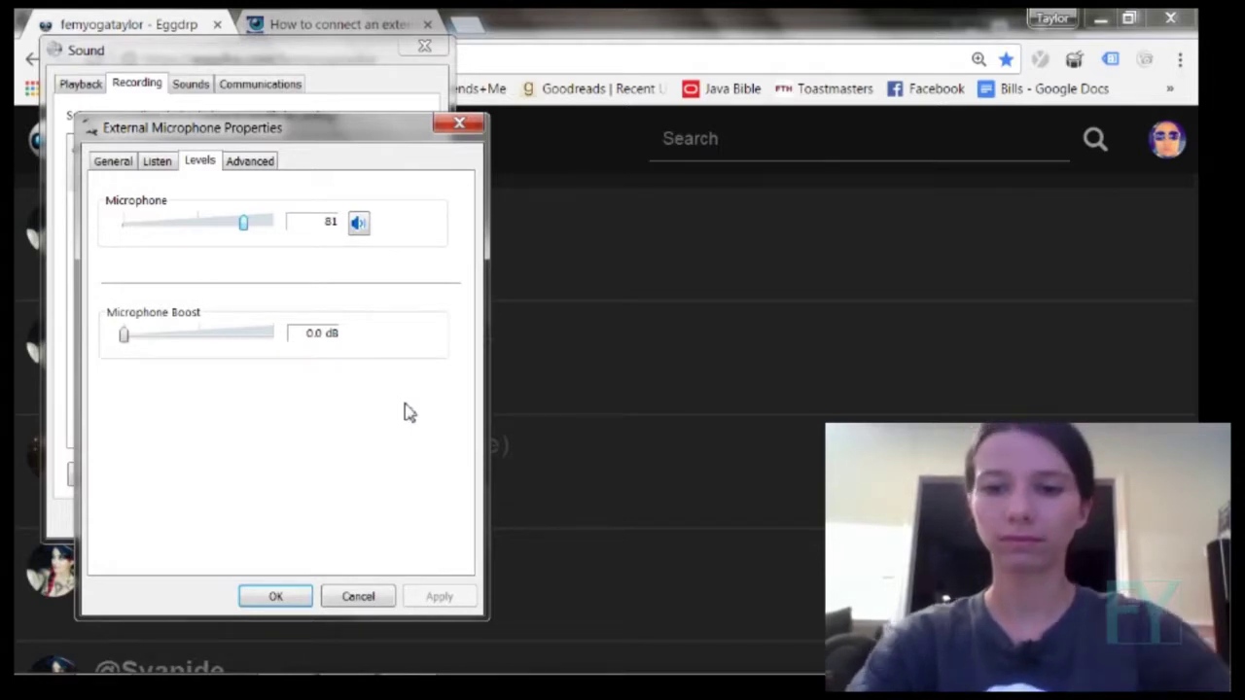
pyautogui.click(611, 301)
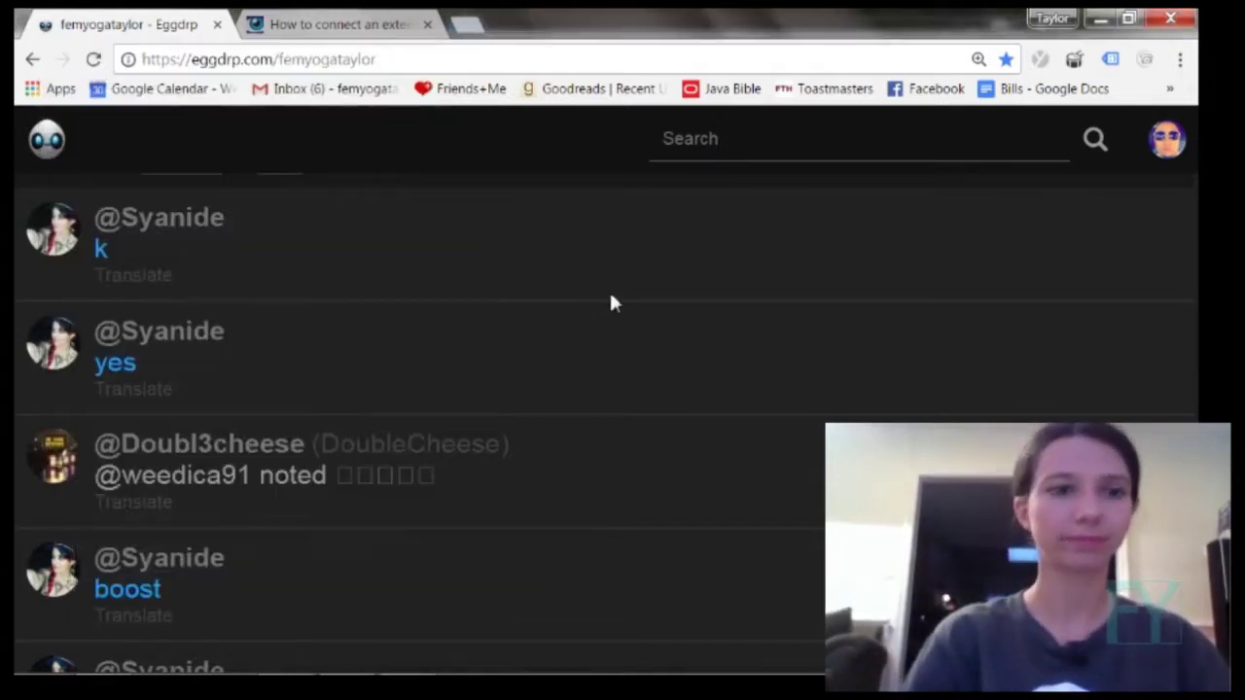
pyautogui.scroll(-2, 611, 304)
pyautogui.scroll(-2, 611, 301)
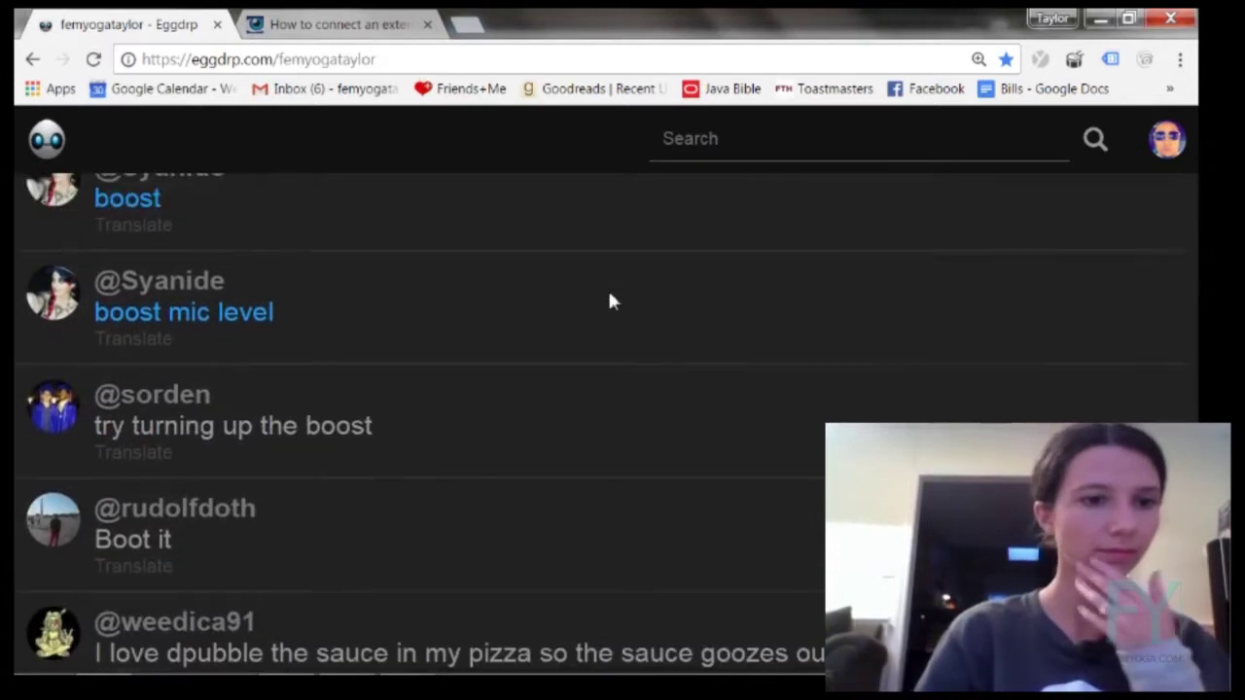
pyautogui.scroll(3, 611, 301)
pyautogui.scroll(2, 611, 302)
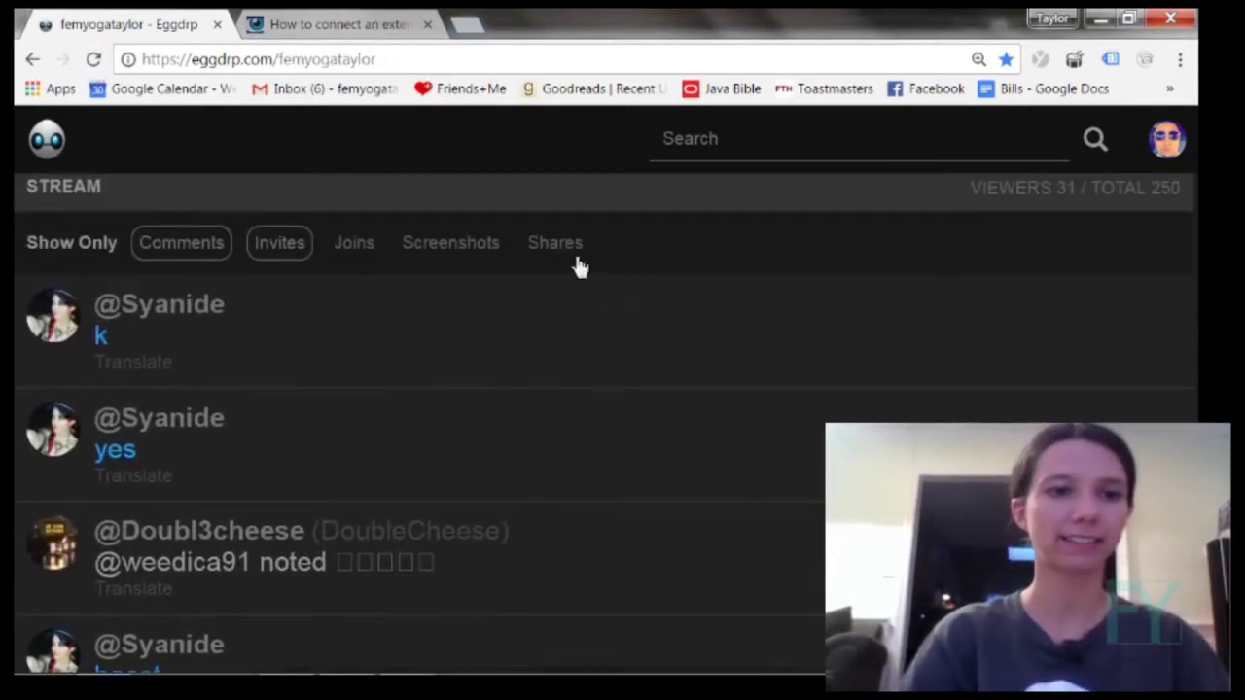
# Step: Set the External Microphone's boost to +30.0 dB and its level to 100, and check the Mic/Aux meter in OBS
pyautogui.click(358, 660)
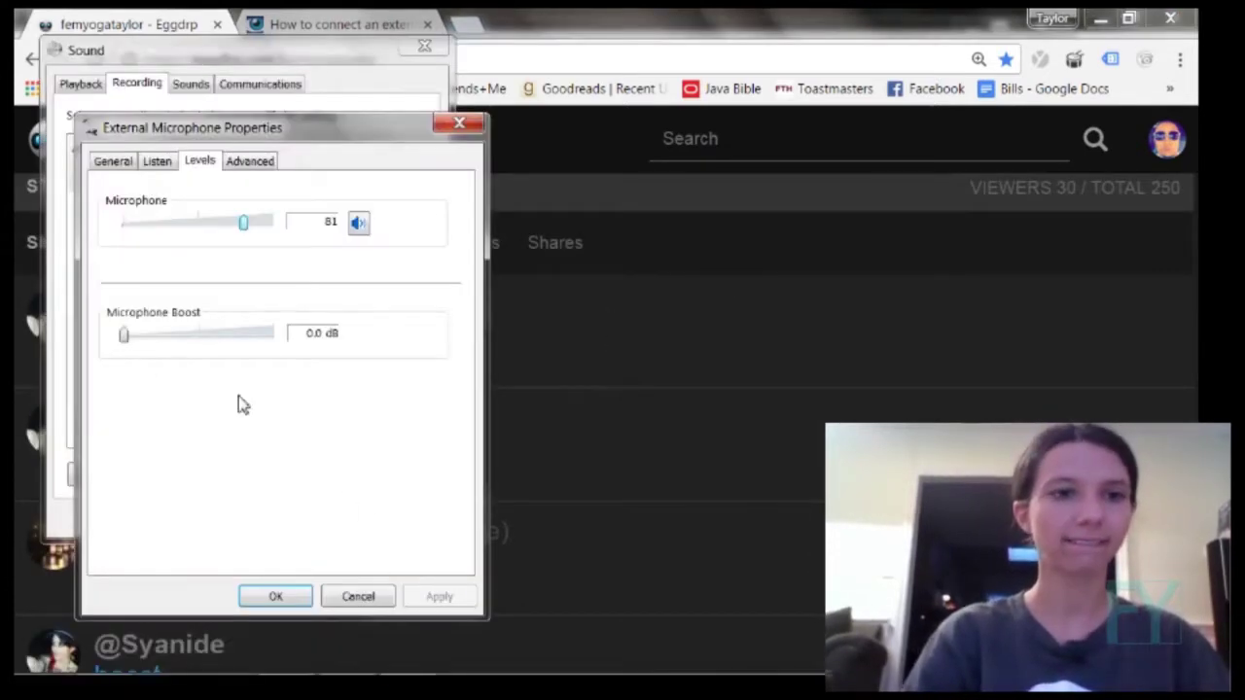
pyautogui.moveTo(123, 334); pyautogui.dragTo(265, 360)
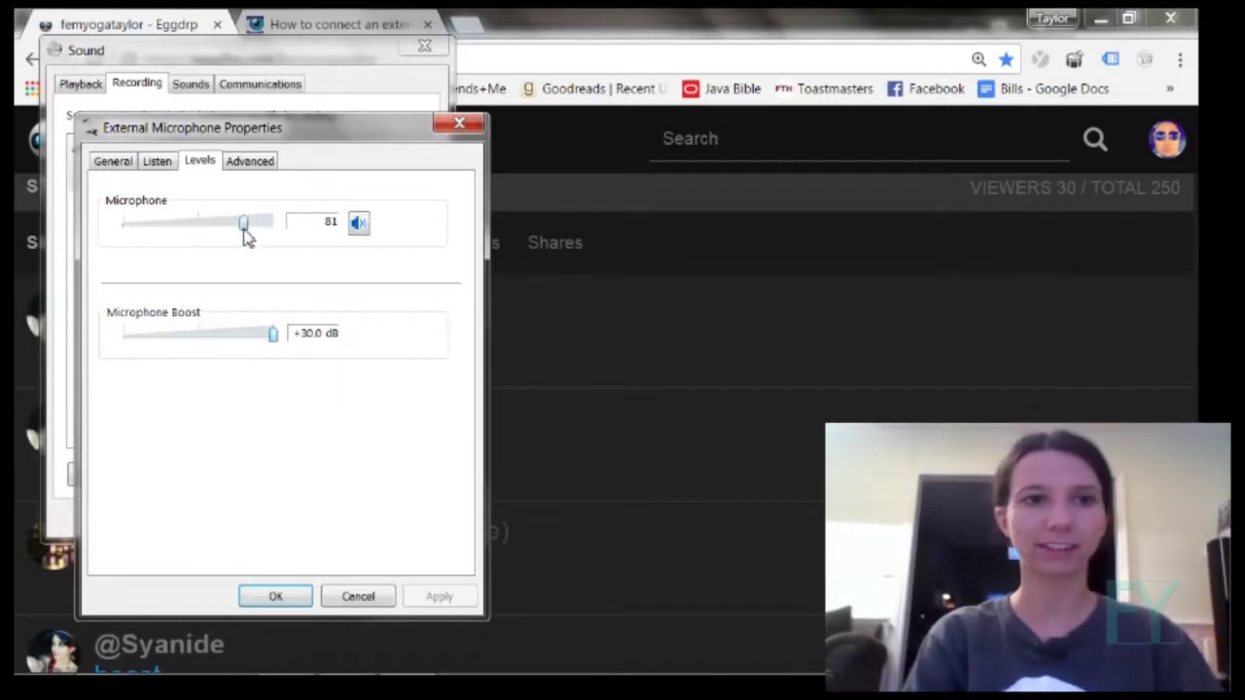
pyautogui.moveTo(245, 229); pyautogui.dragTo(295, 242)
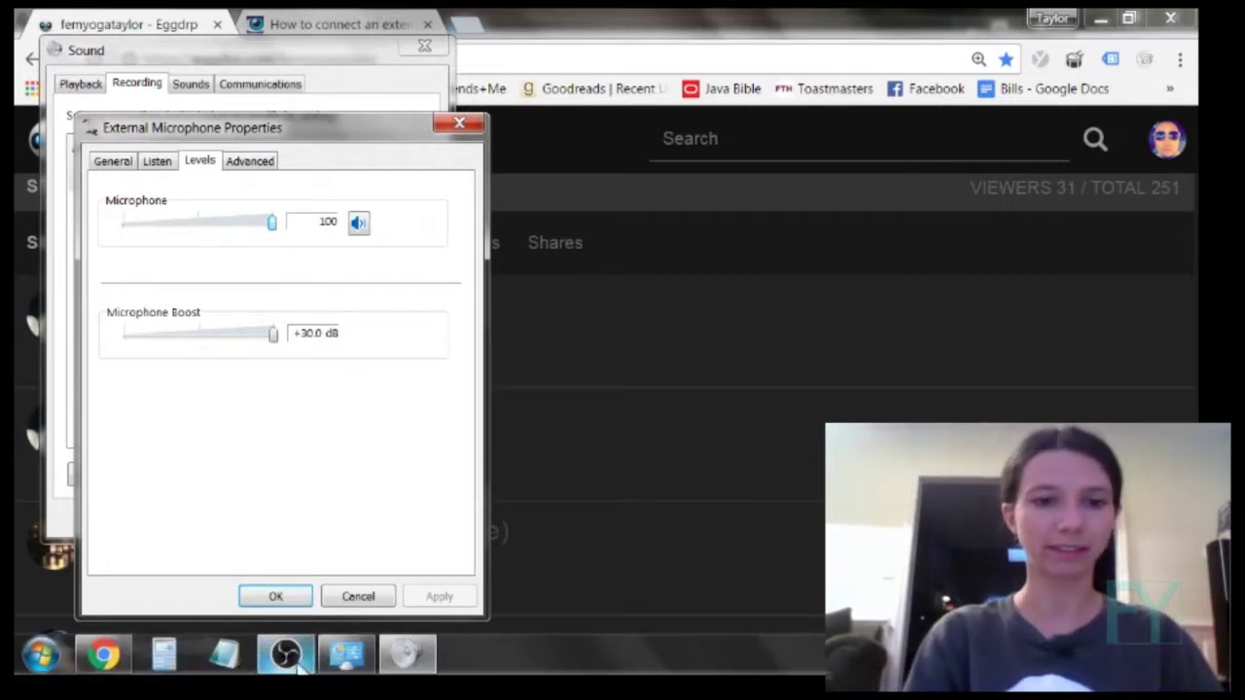
pyautogui.click(292, 654)
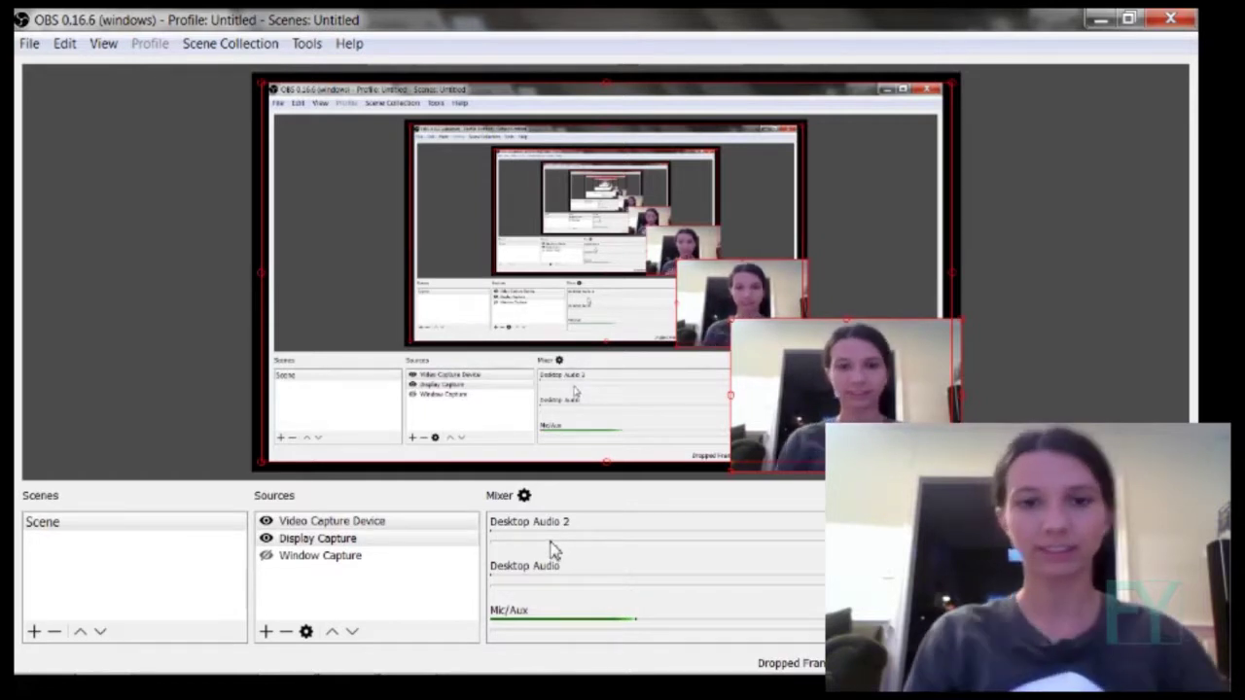
pyautogui.moveTo(224, 654)
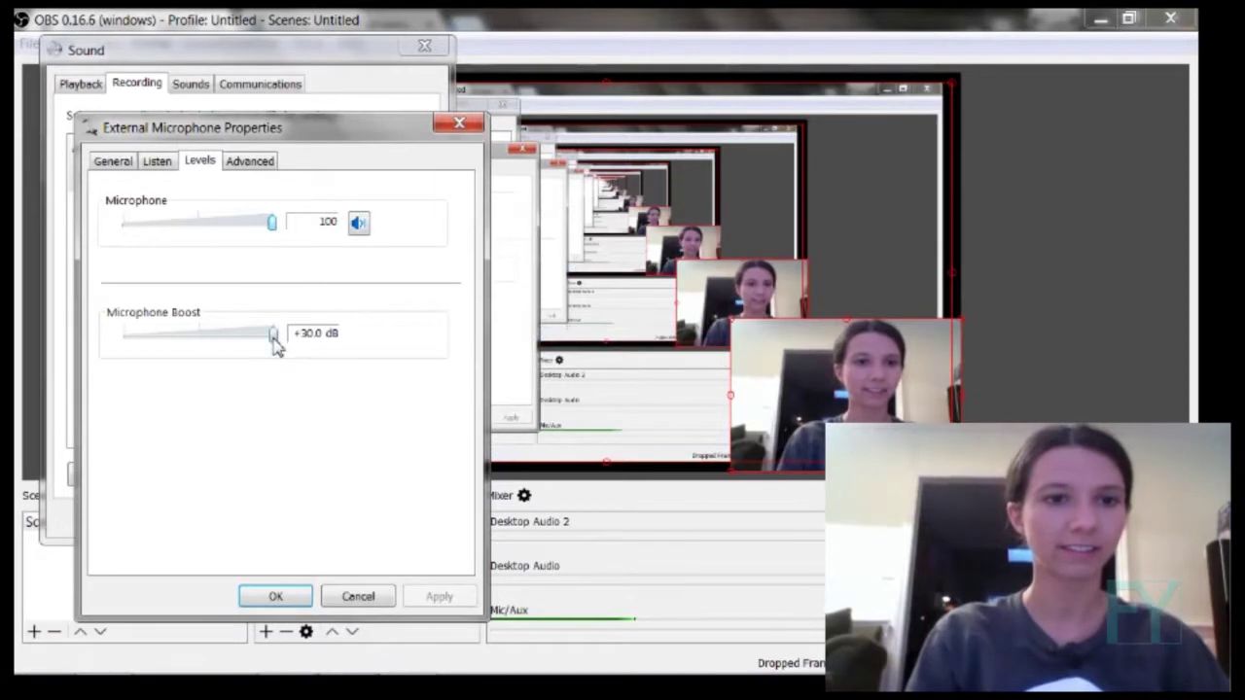
# Step: Set the External Microphone's boost to 0.0 dB and look at the playback devices offered for listening to it
pyautogui.moveTo(274, 336); pyautogui.dragTo(103, 334)
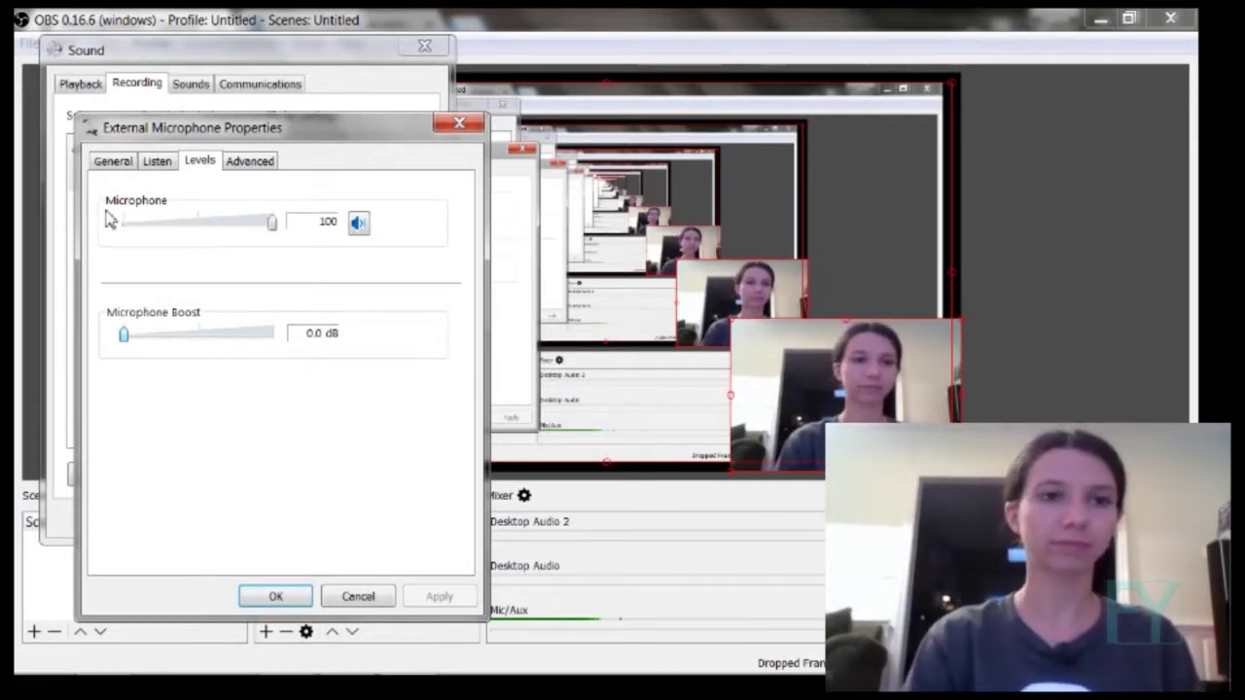
pyautogui.click(159, 163)
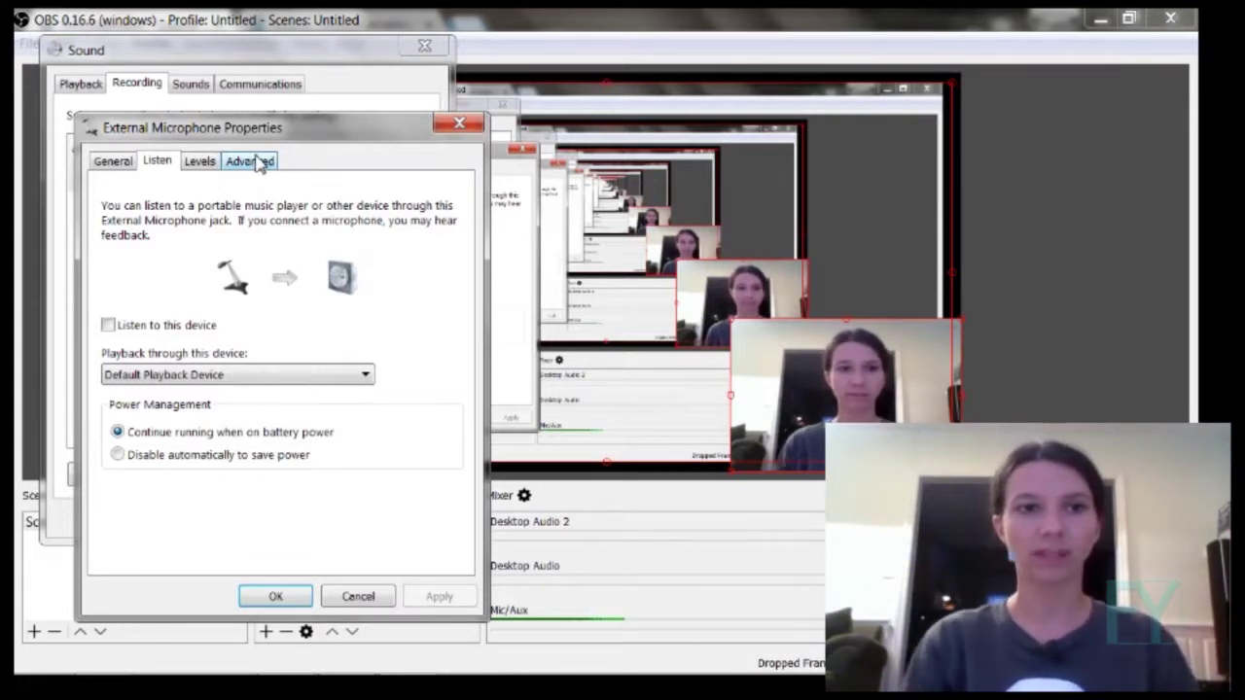
pyautogui.click(299, 375)
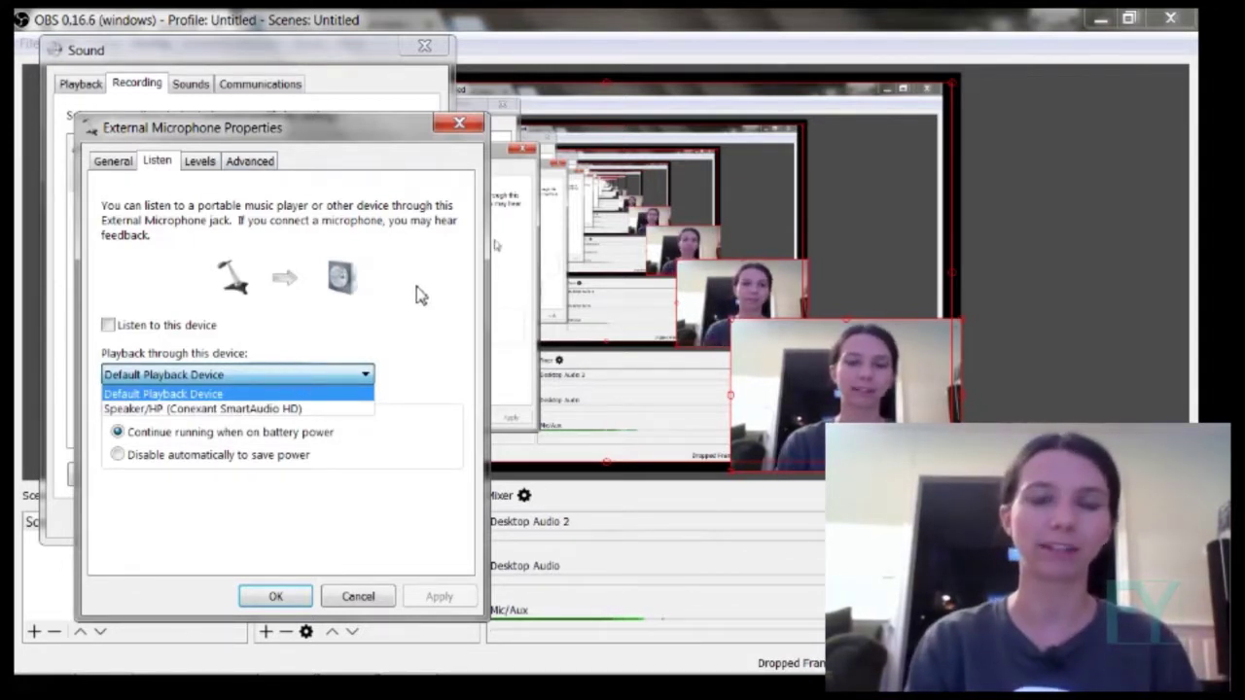
pyautogui.press('Escape')
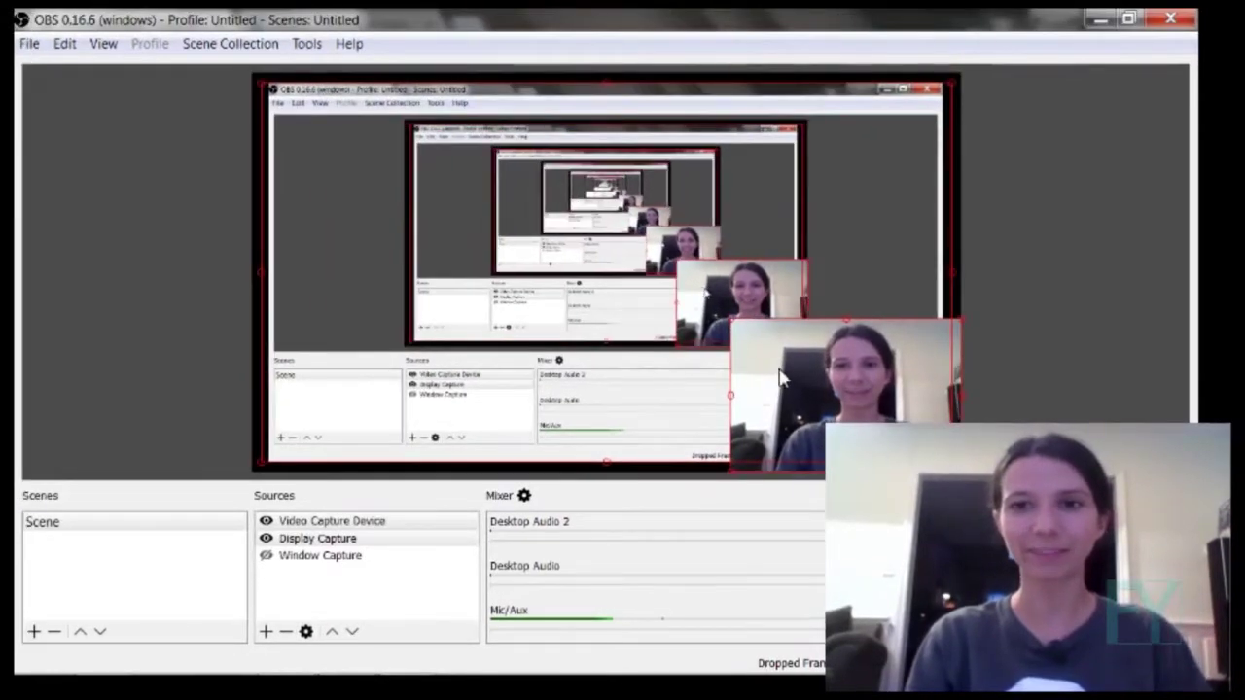
# Step: Read the newest viewer comments in Chrome and restore the External Microphone's advanced settings to their defaults
pyautogui.click(101, 658)
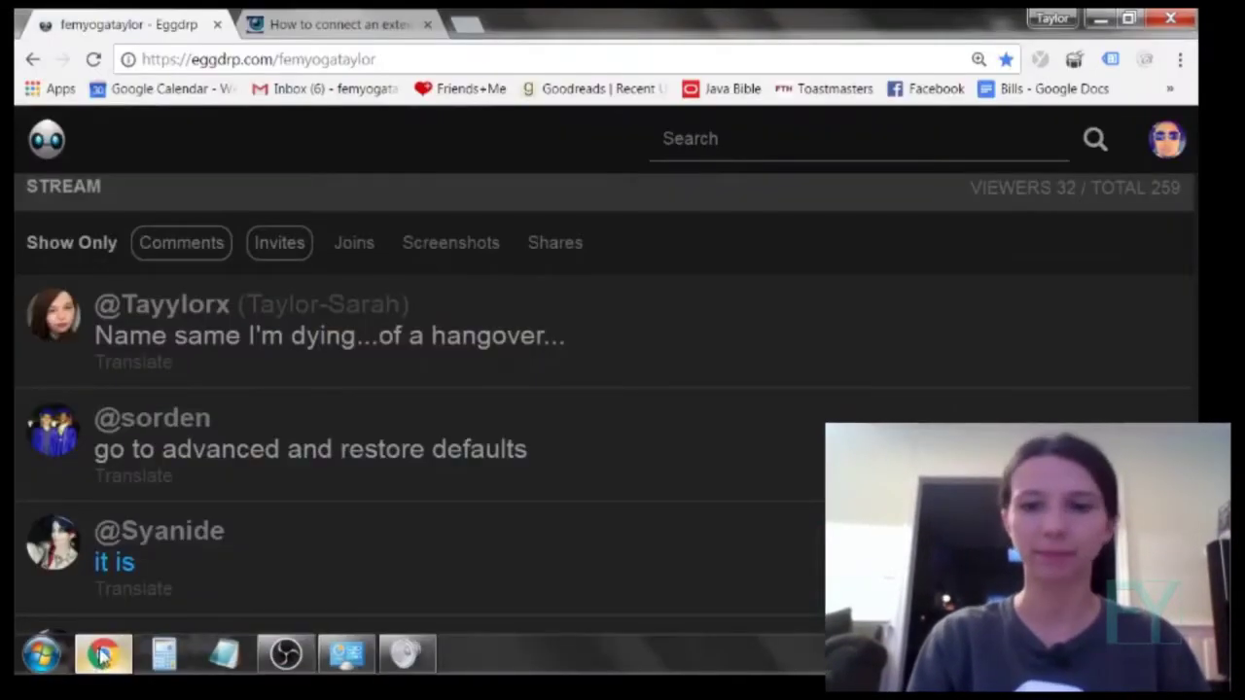
pyautogui.moveTo(321, 675)
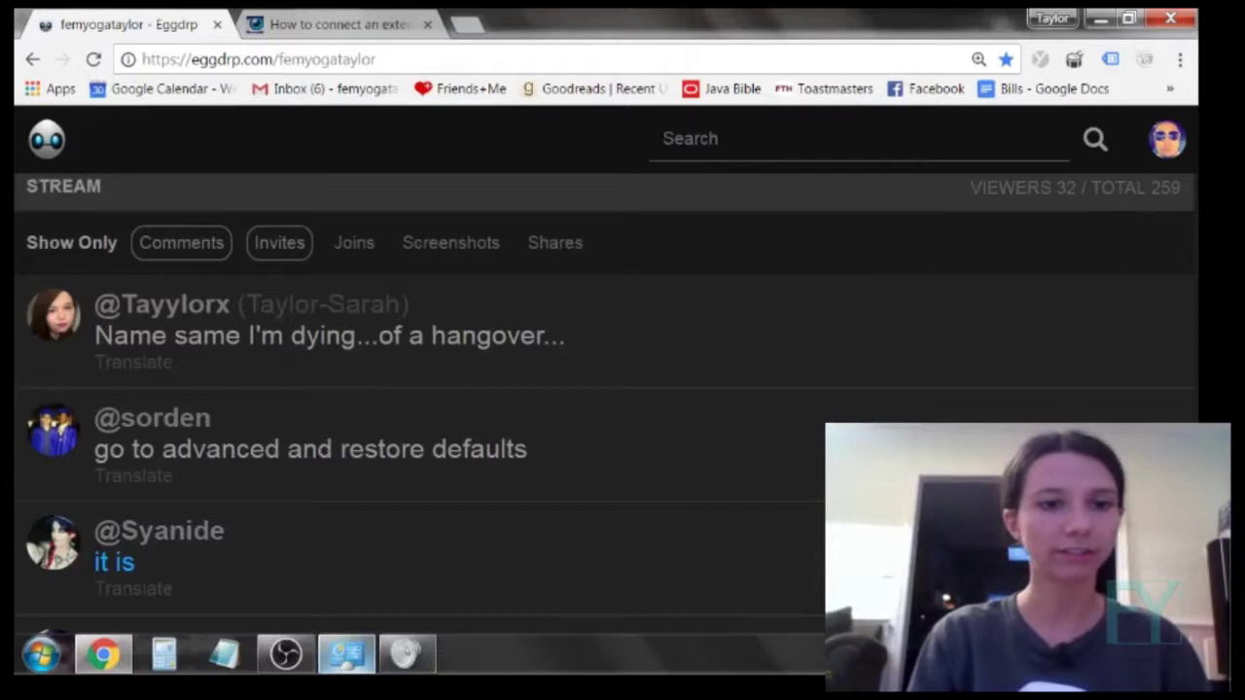
pyautogui.click(361, 665)
pyautogui.click(255, 170)
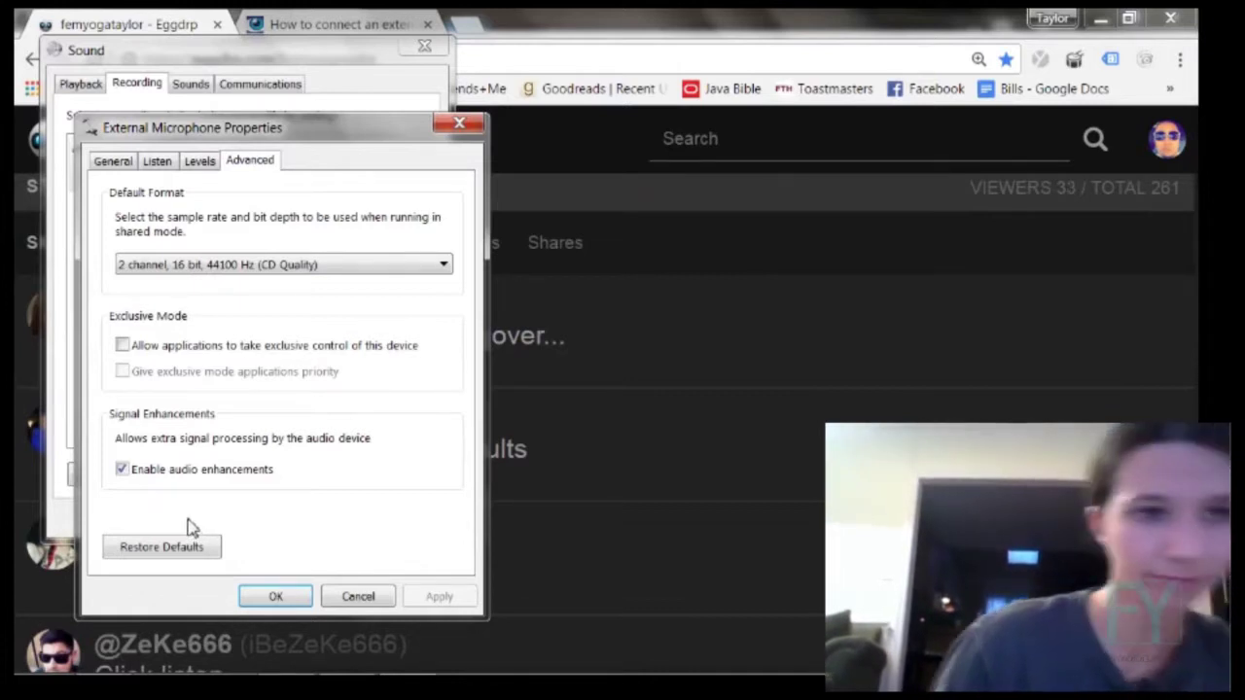
pyautogui.click(207, 550)
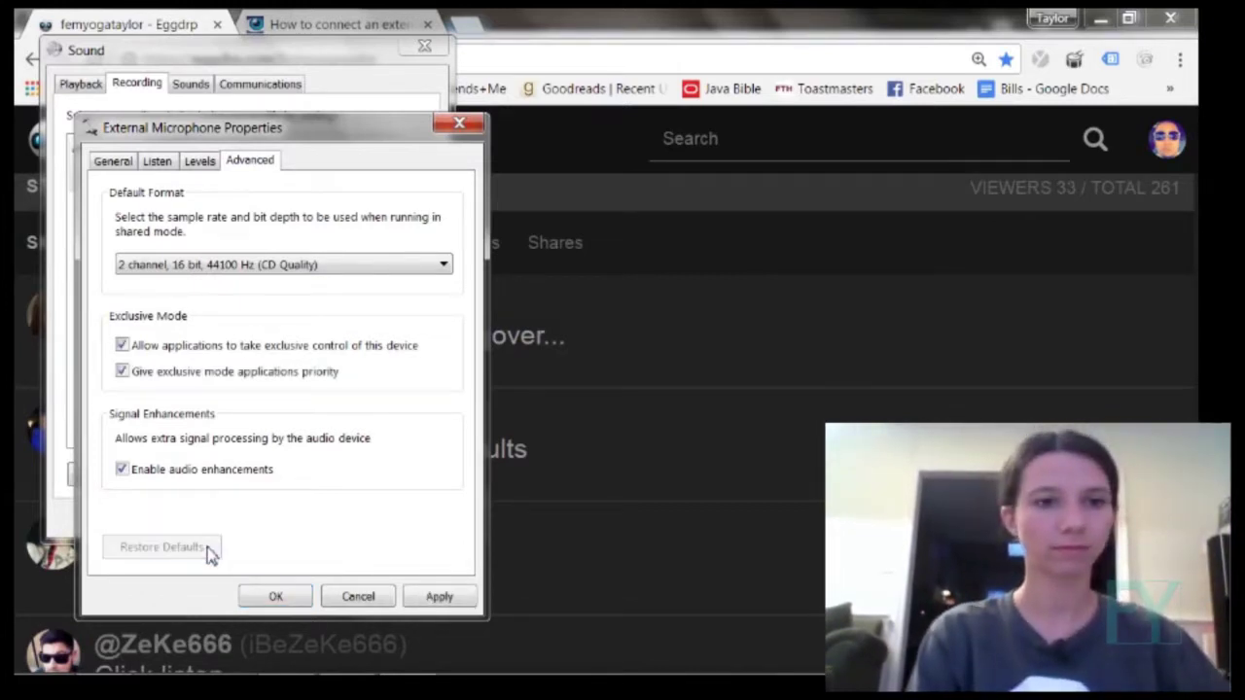
pyautogui.click(277, 598)
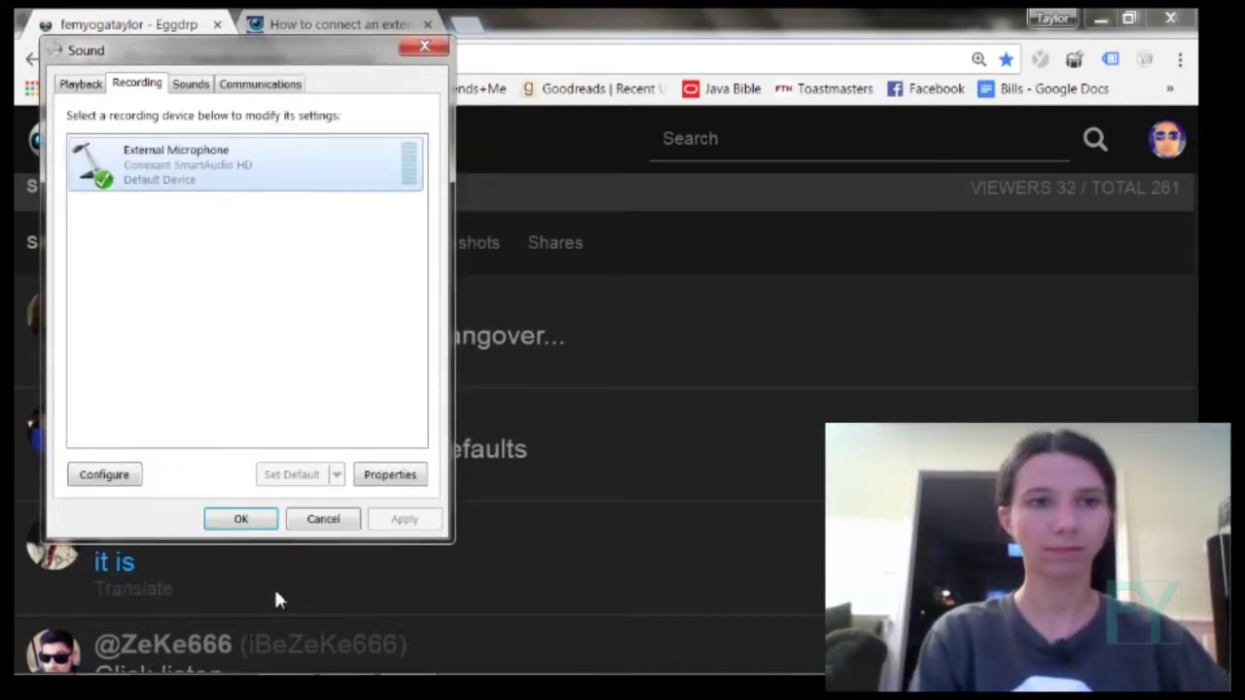
# Step: Switch to OBS and check the Mic/Aux meter in the mixer
pyautogui.moveTo(341, 671)
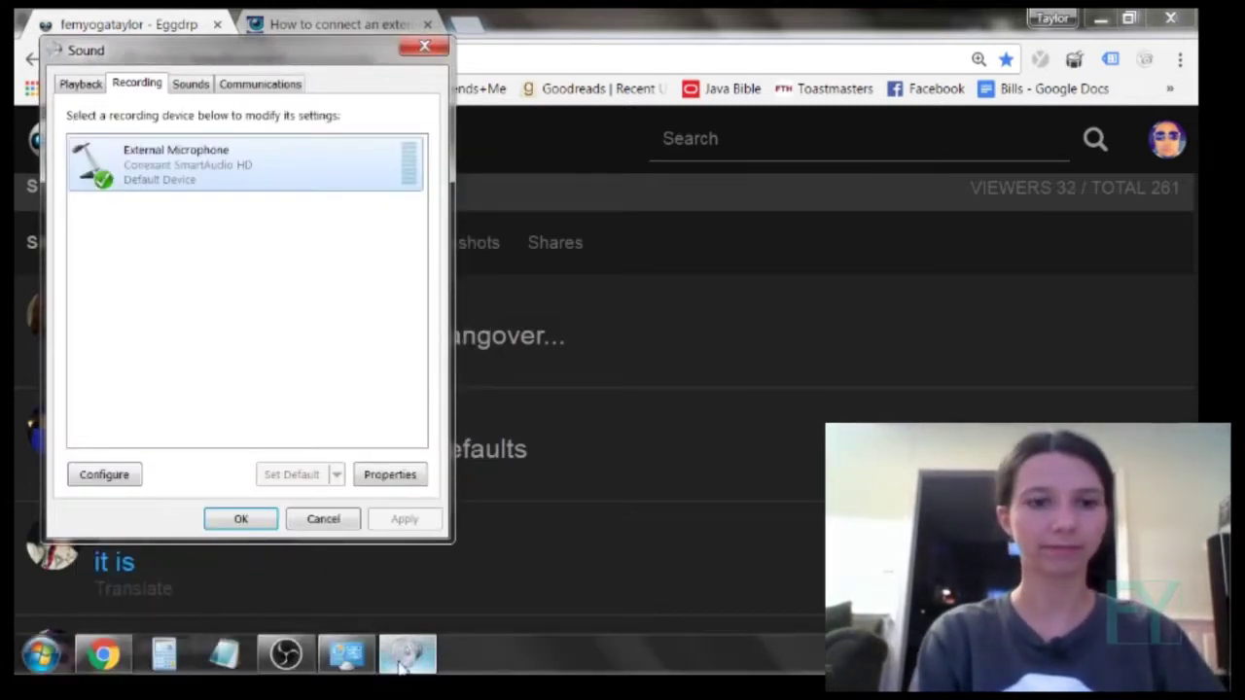
pyautogui.click(285, 654)
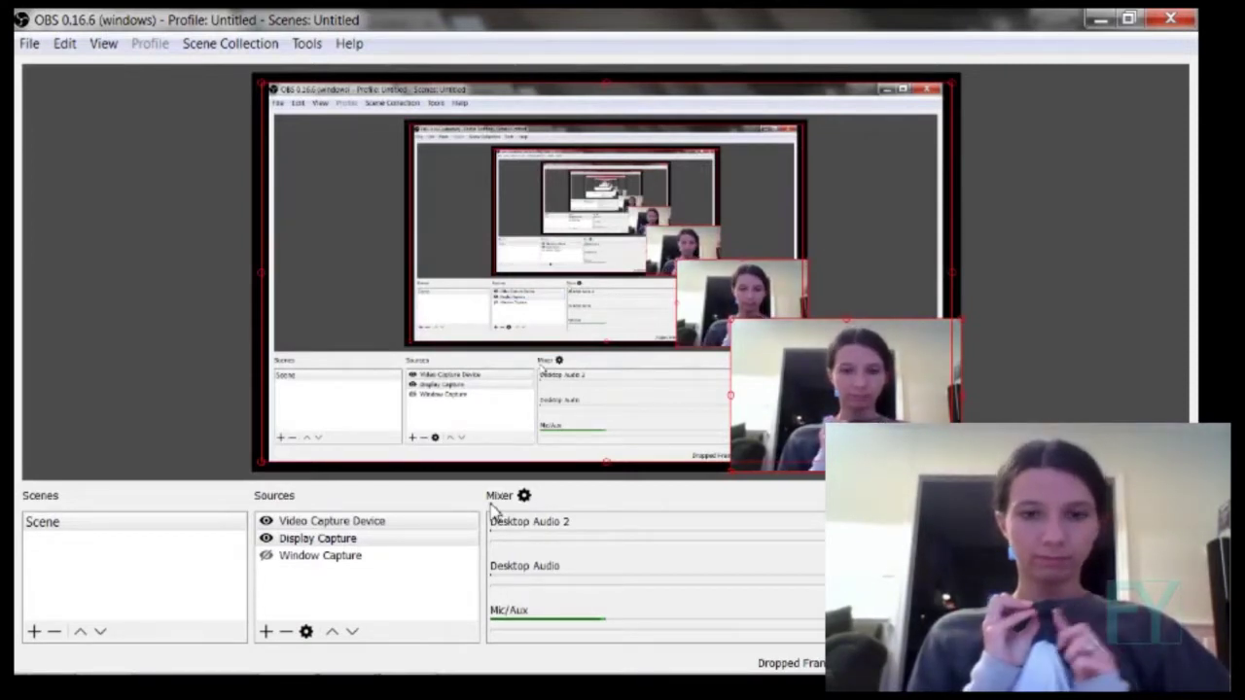
pyautogui.click(409, 525)
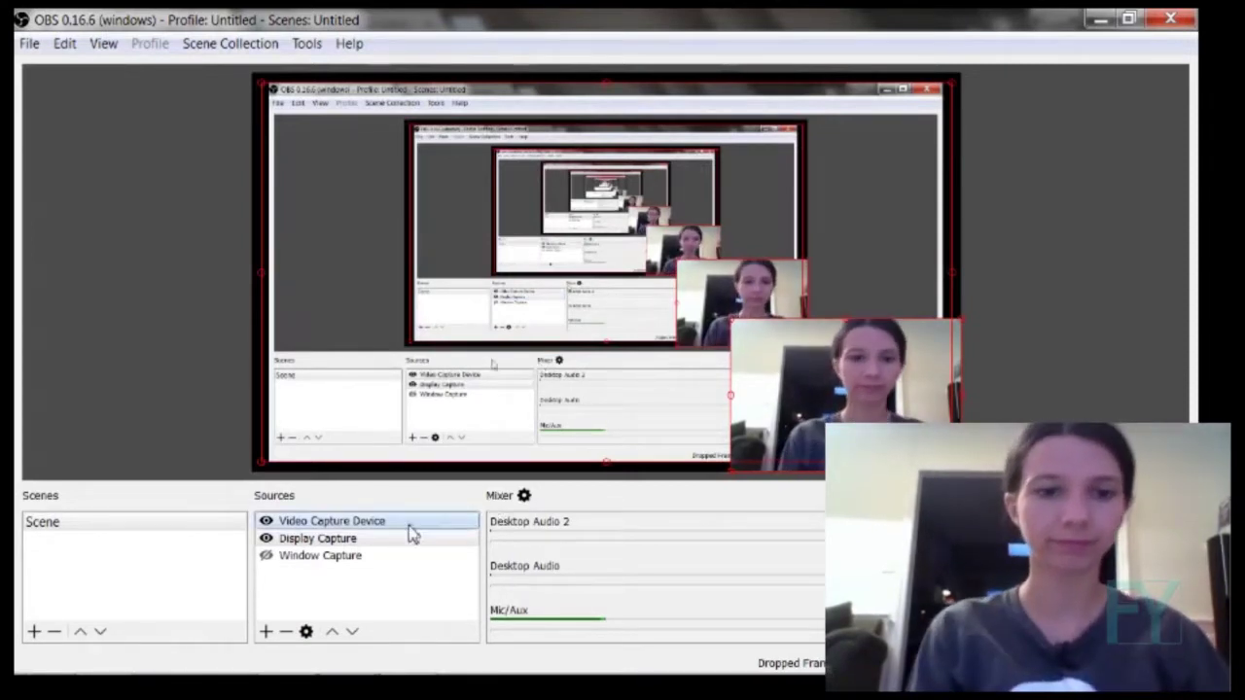
pyautogui.click(409, 535)
pyautogui.moveTo(258, 666)
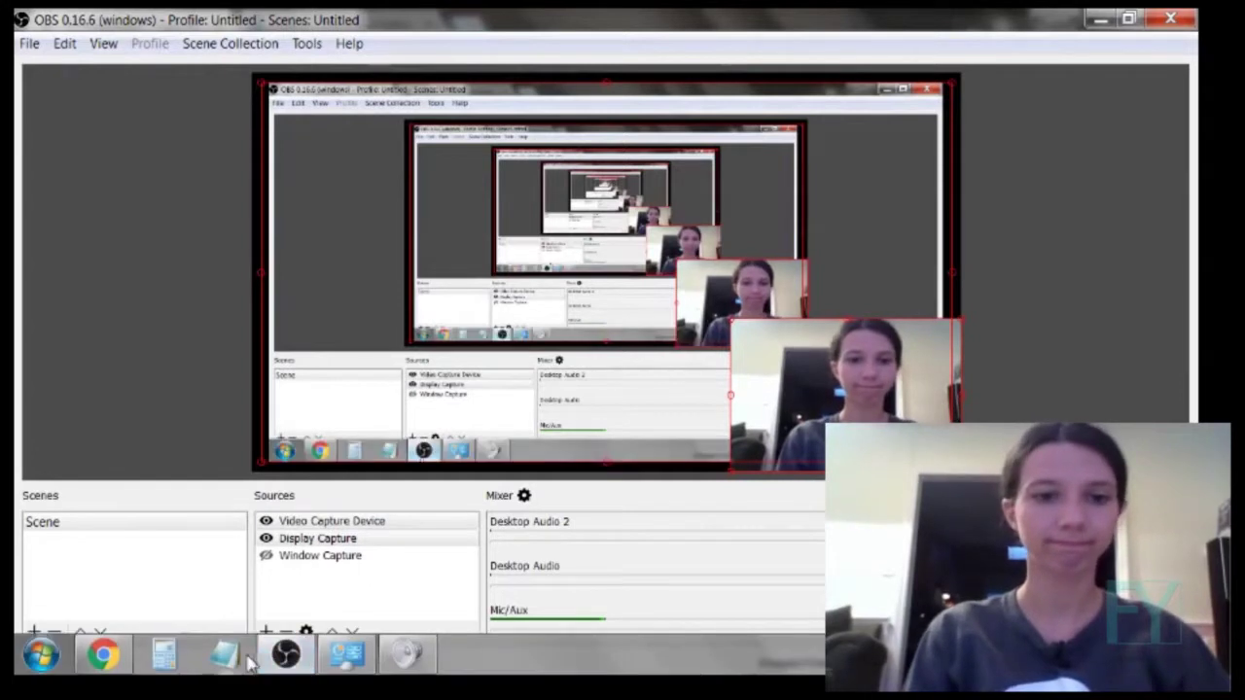
# Step: Return to the Sound settings and set the External Microphone's boost to +30.0 dB in its properties
pyautogui.click(401, 662)
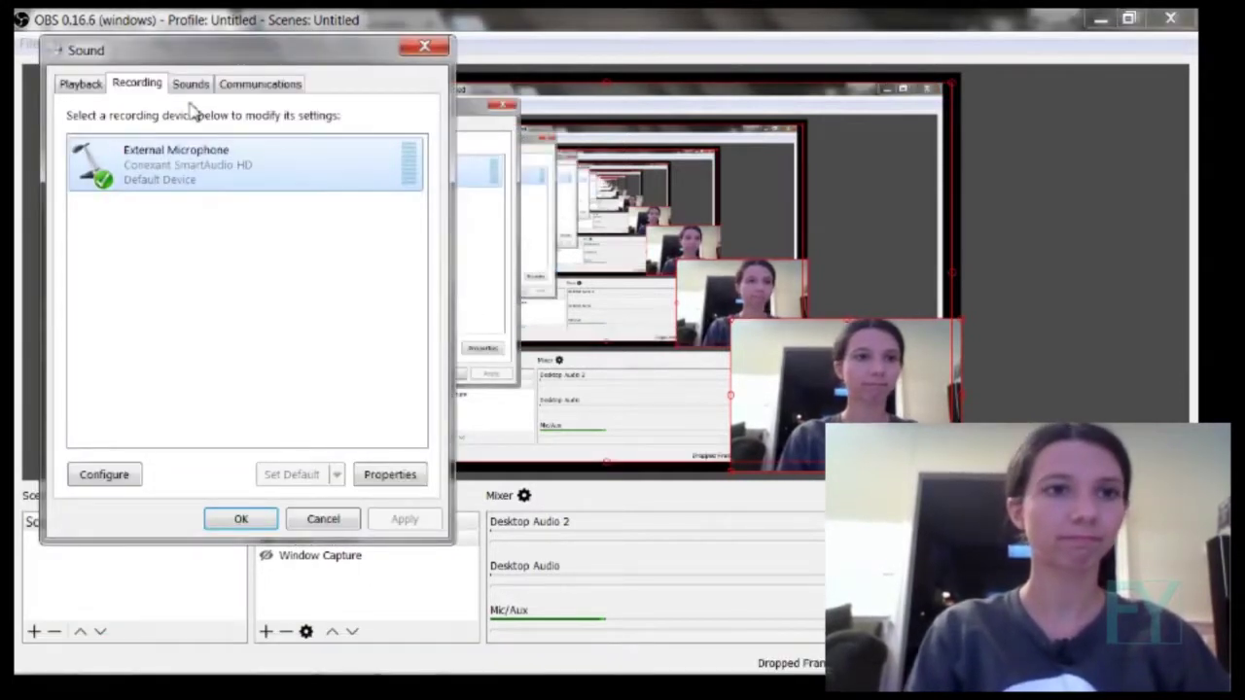
pyautogui.click(418, 483)
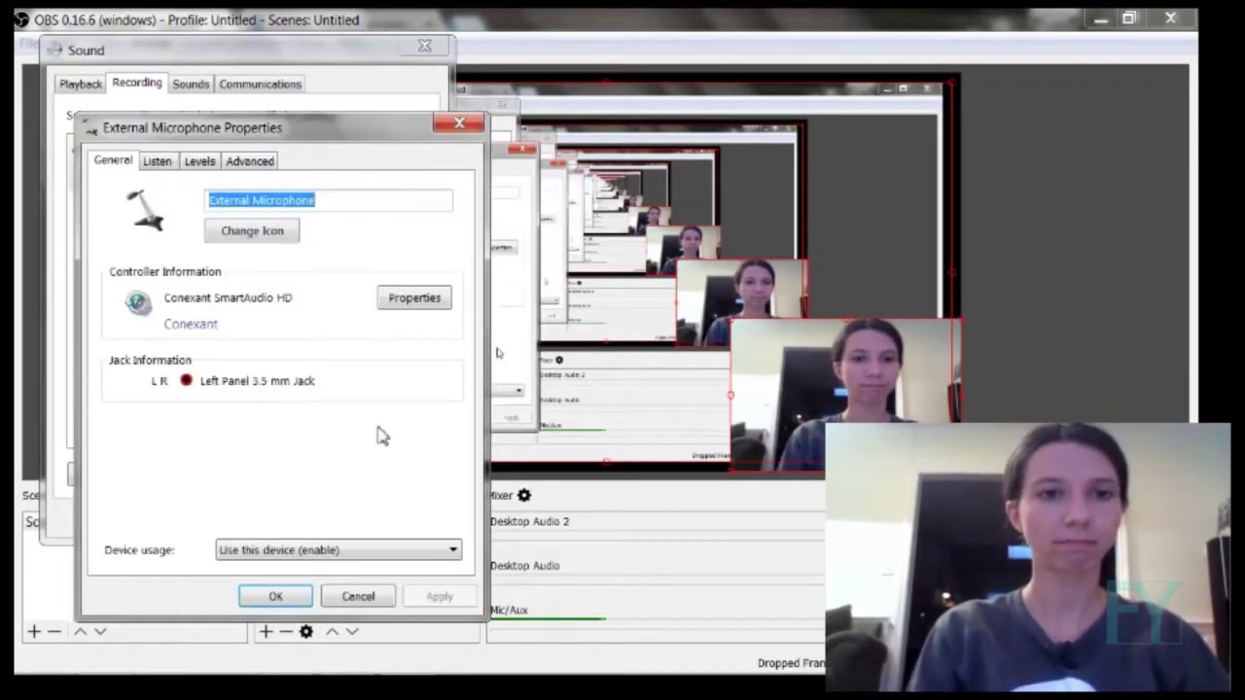
pyautogui.click(200, 163)
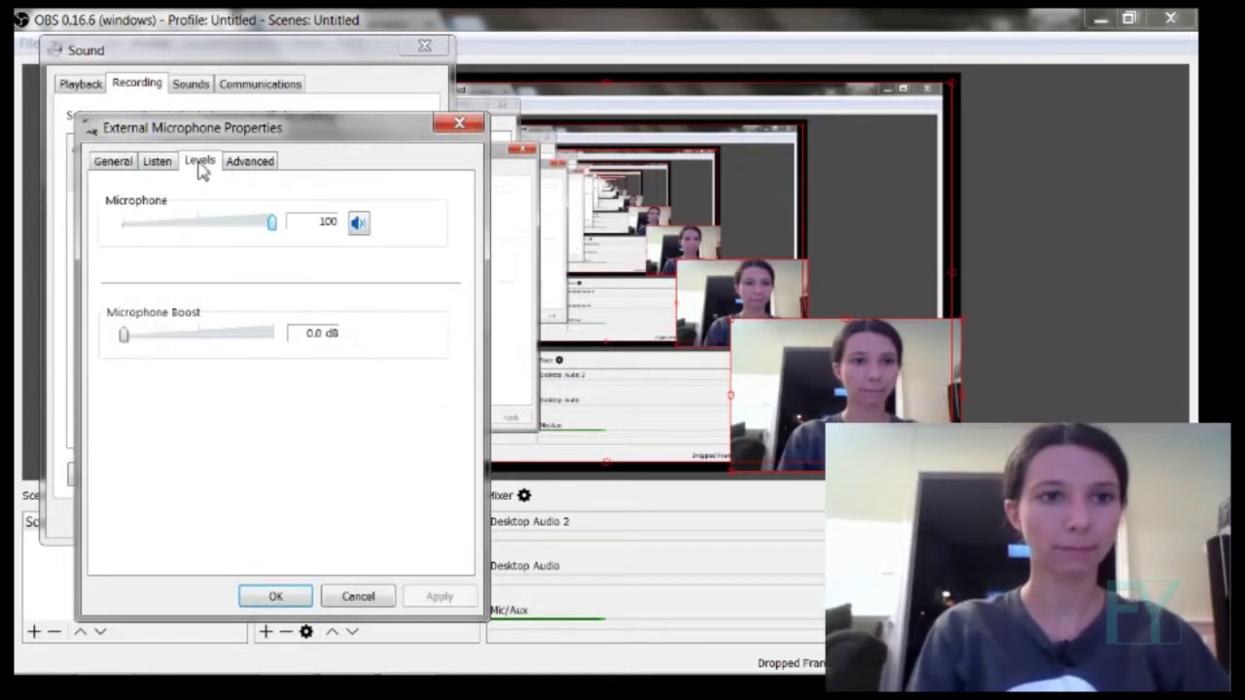
pyautogui.moveTo(126, 343); pyautogui.dragTo(276, 348)
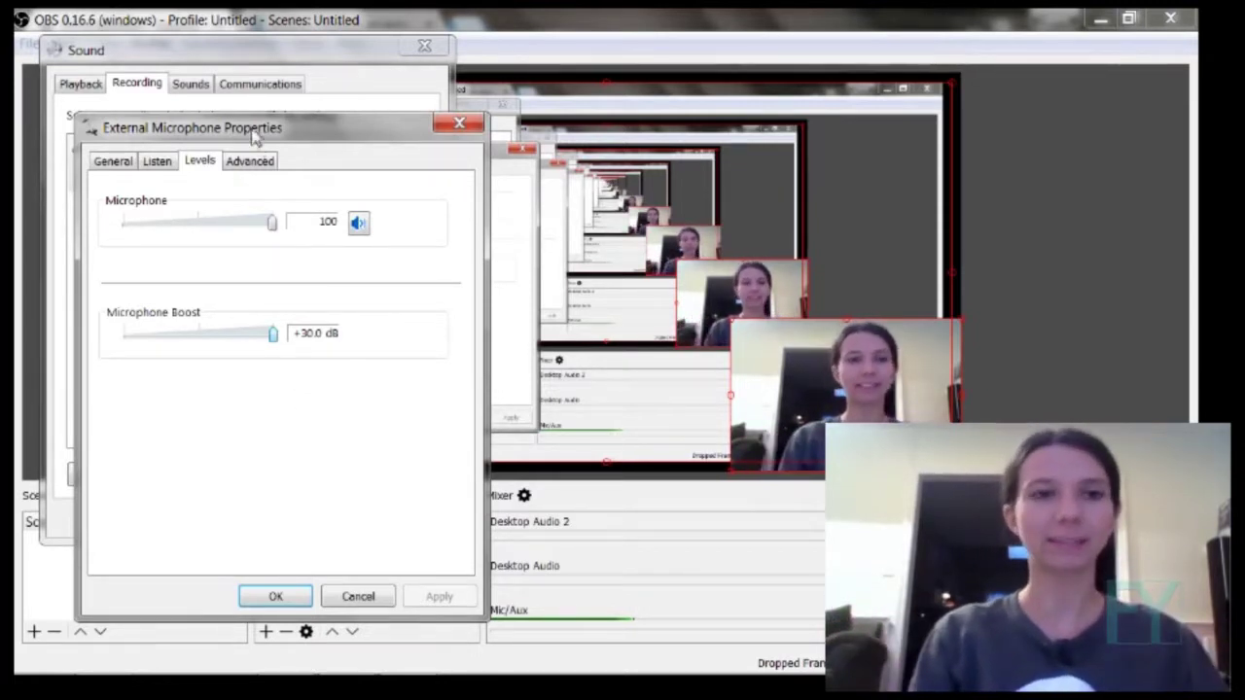
# Step: Review the External Microphone's advanced settings and set its boost to 0.0 dB
pyautogui.click(258, 164)
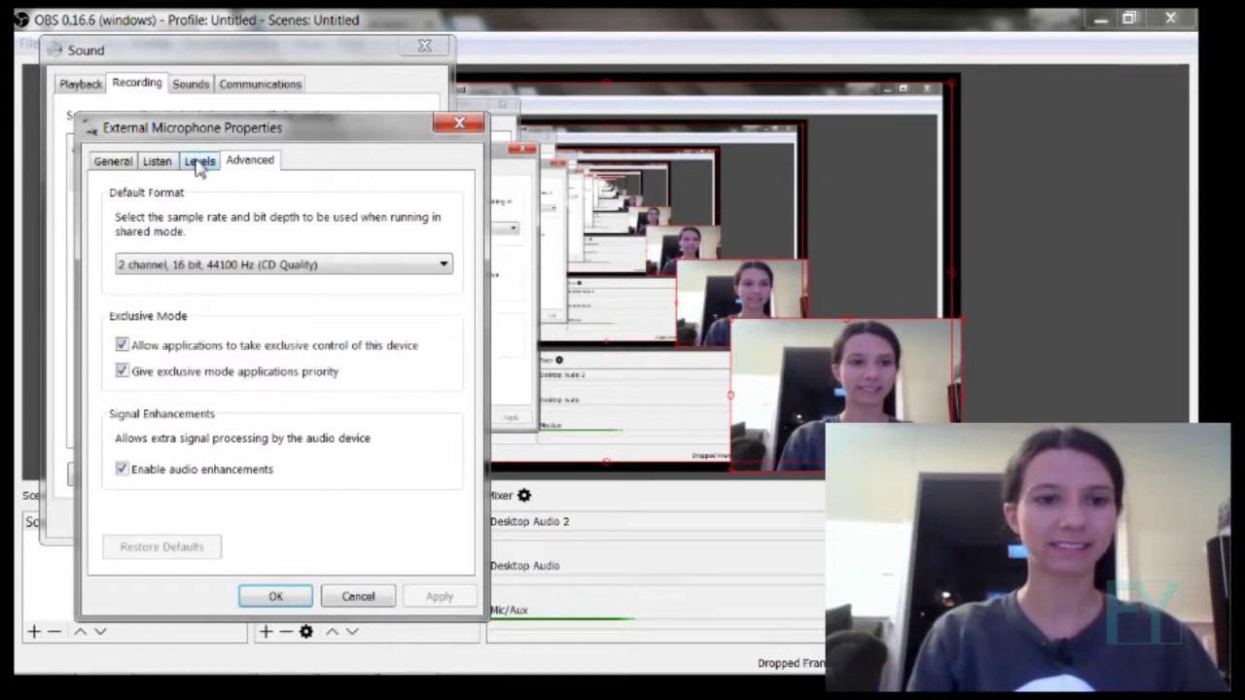
pyautogui.click(199, 162)
pyautogui.click(245, 162)
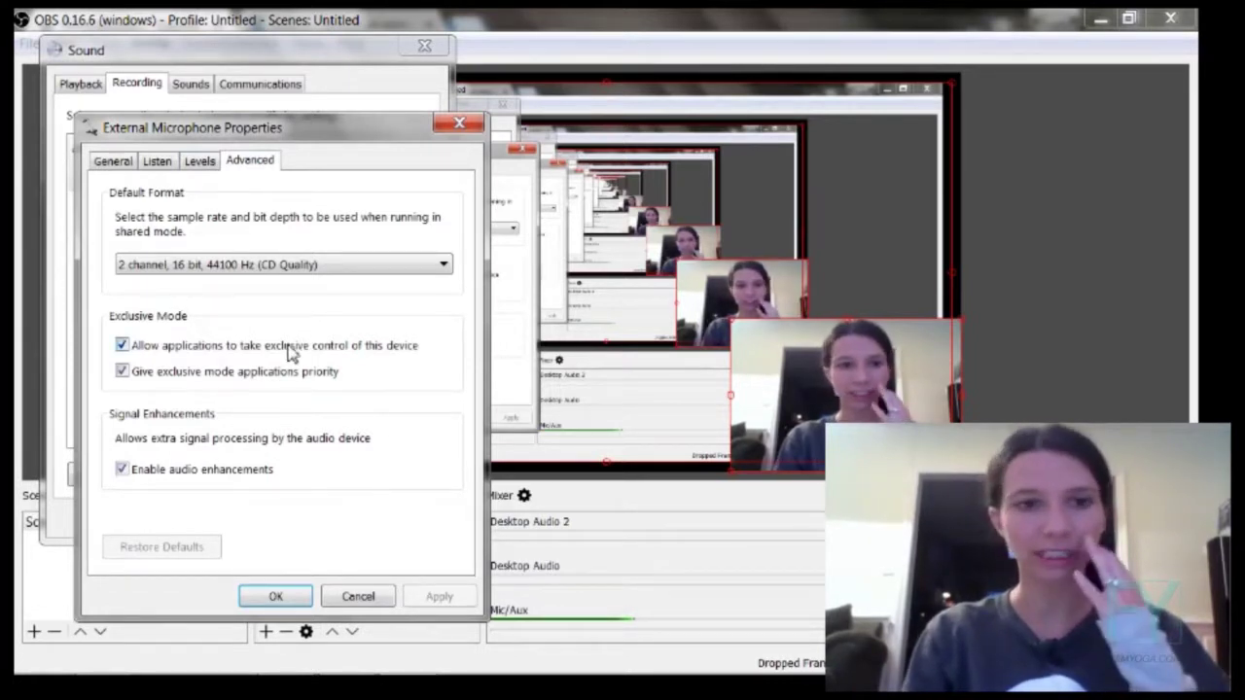
pyautogui.click(200, 161)
pyautogui.moveTo(275, 334); pyautogui.dragTo(102, 339)
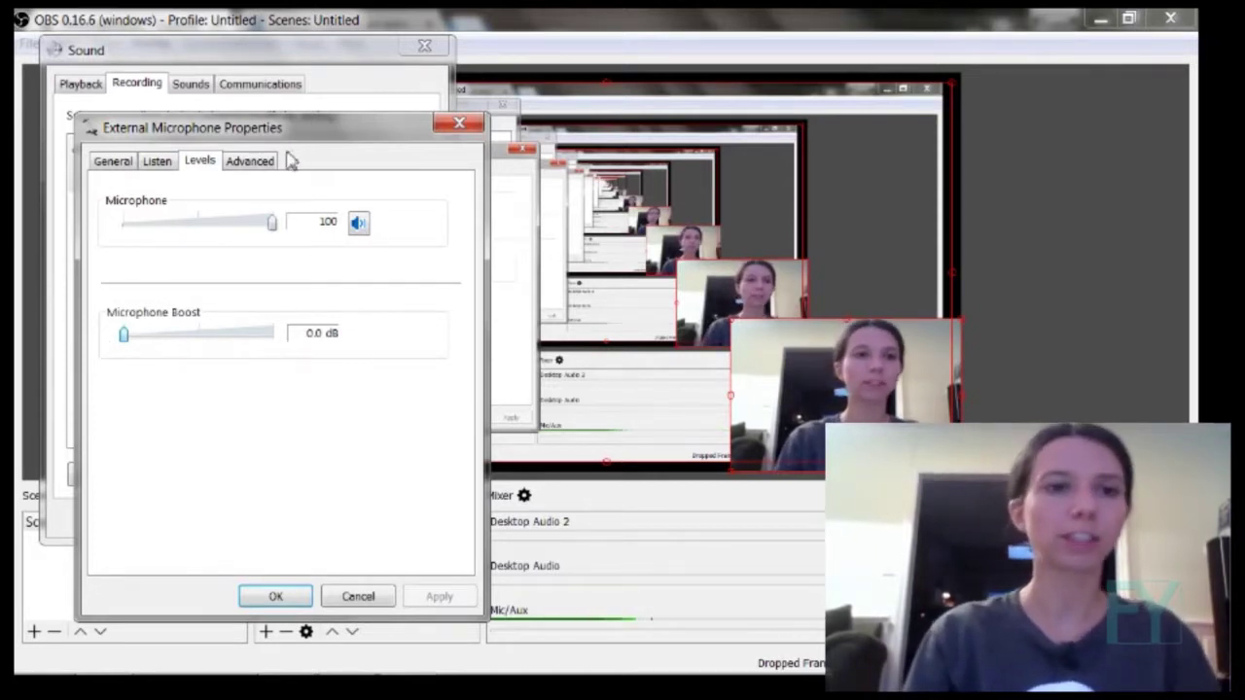
# Step: Look through the External Microphone's default format, listening options, general information and level settings
pyautogui.click(257, 165)
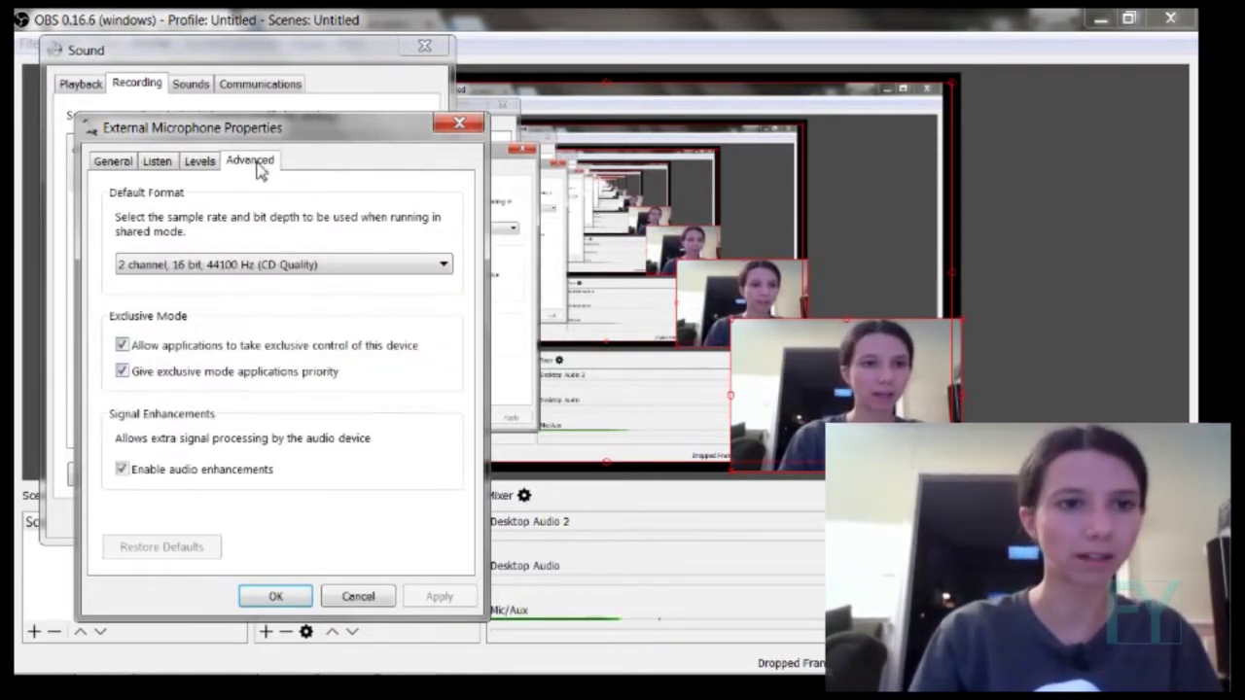
pyautogui.click(263, 268)
pyautogui.click(258, 266)
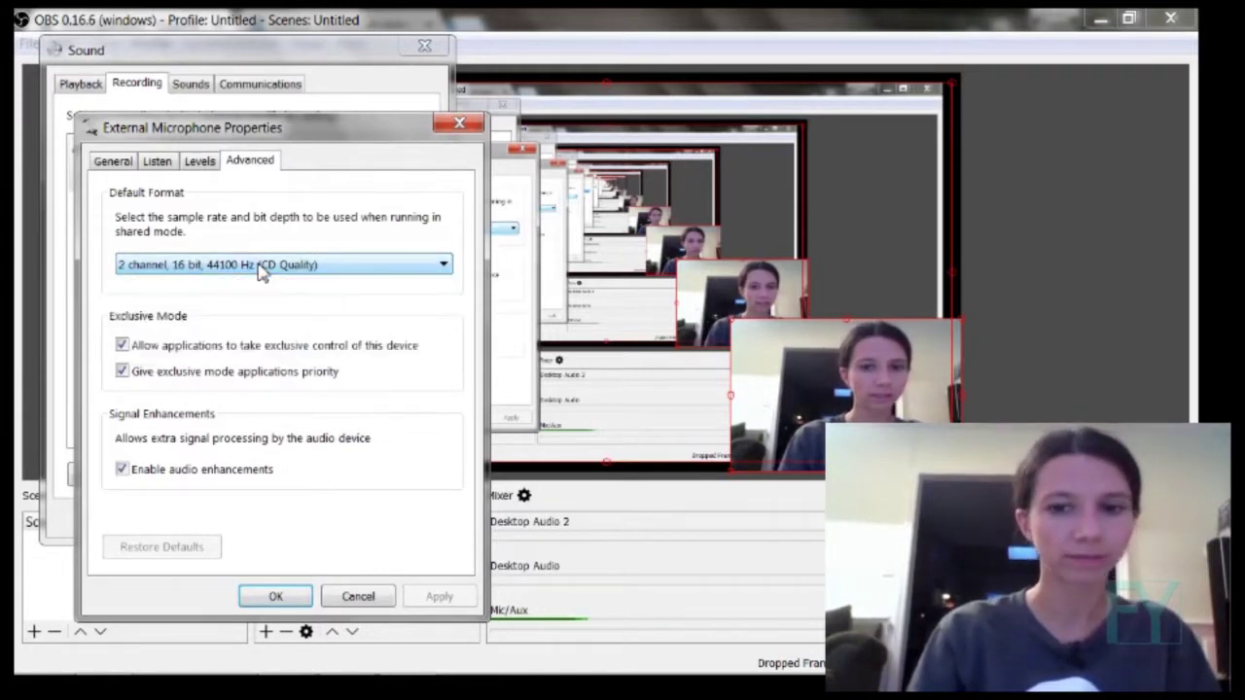
pyautogui.click(165, 165)
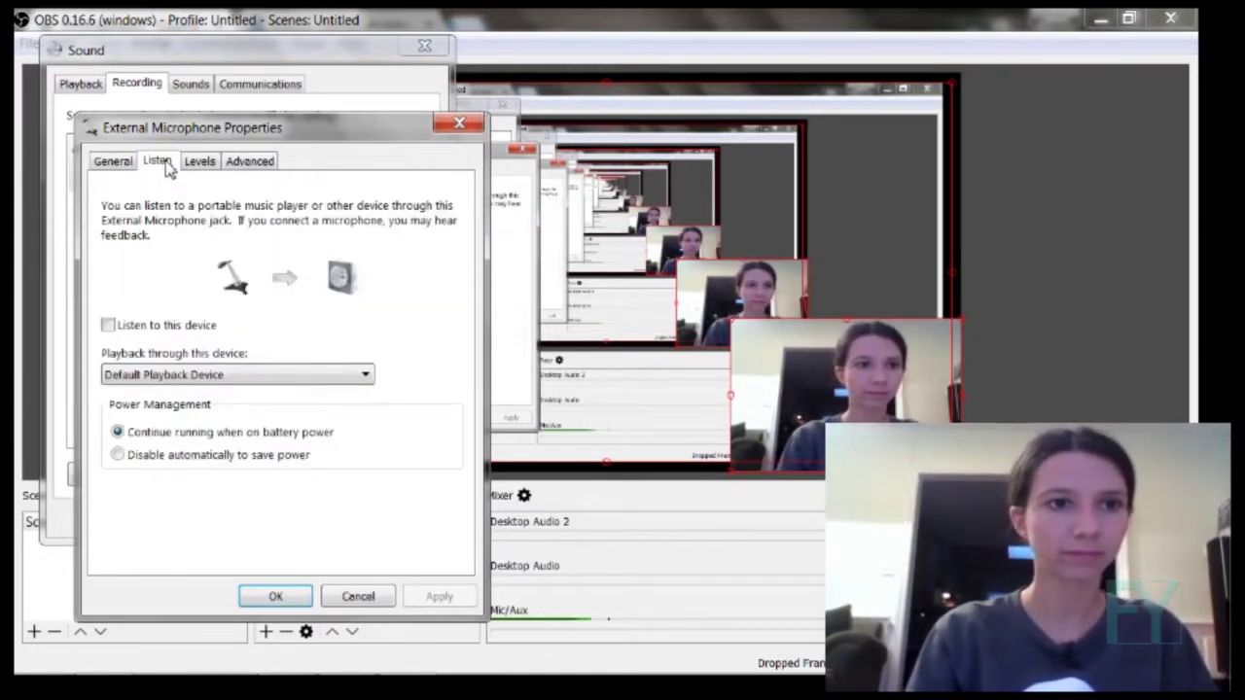
pyautogui.click(125, 163)
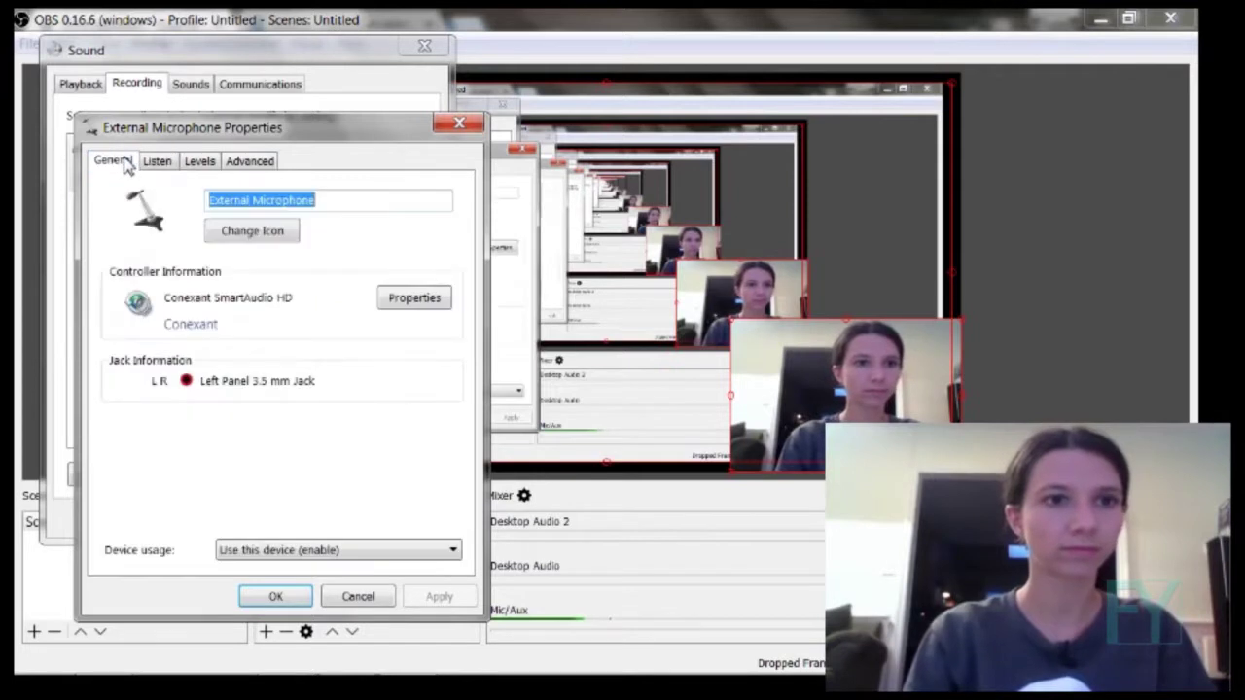
pyautogui.click(212, 166)
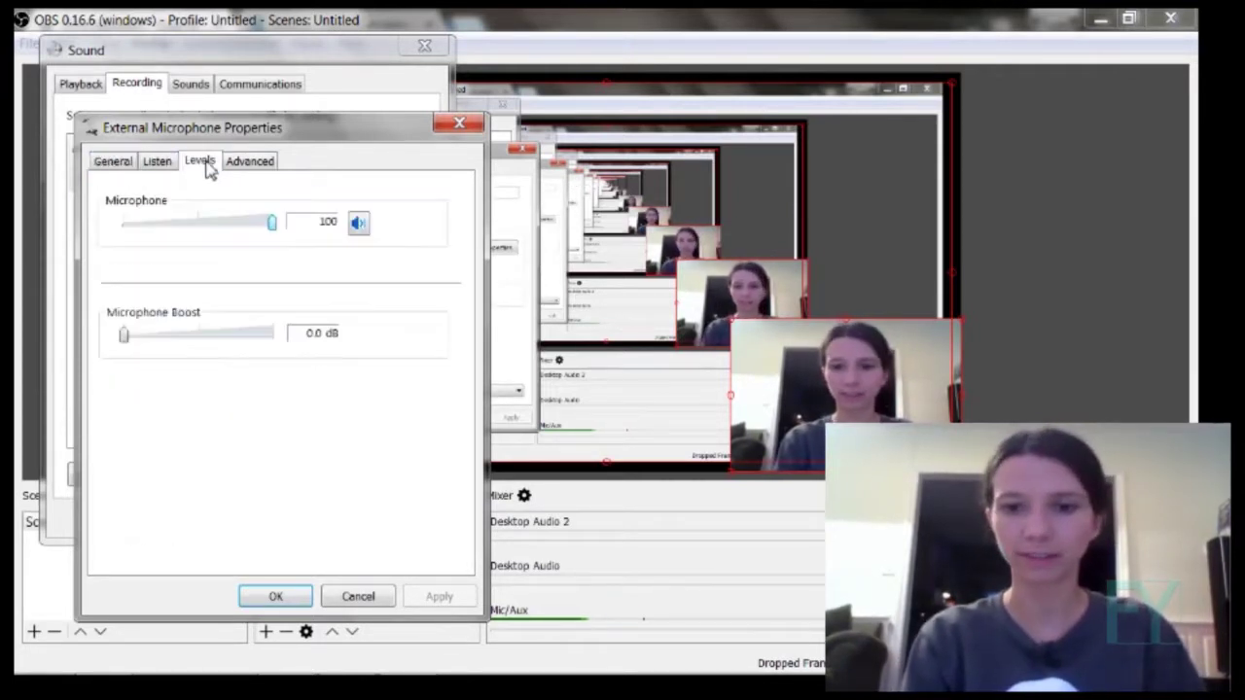
# Step: Set the External Microphone's default format to 2 channel, 16 bit, 48000 Hz (DVD Quality), accept interrupting the application using it, and close the Sound settings
pyautogui.click(244, 166)
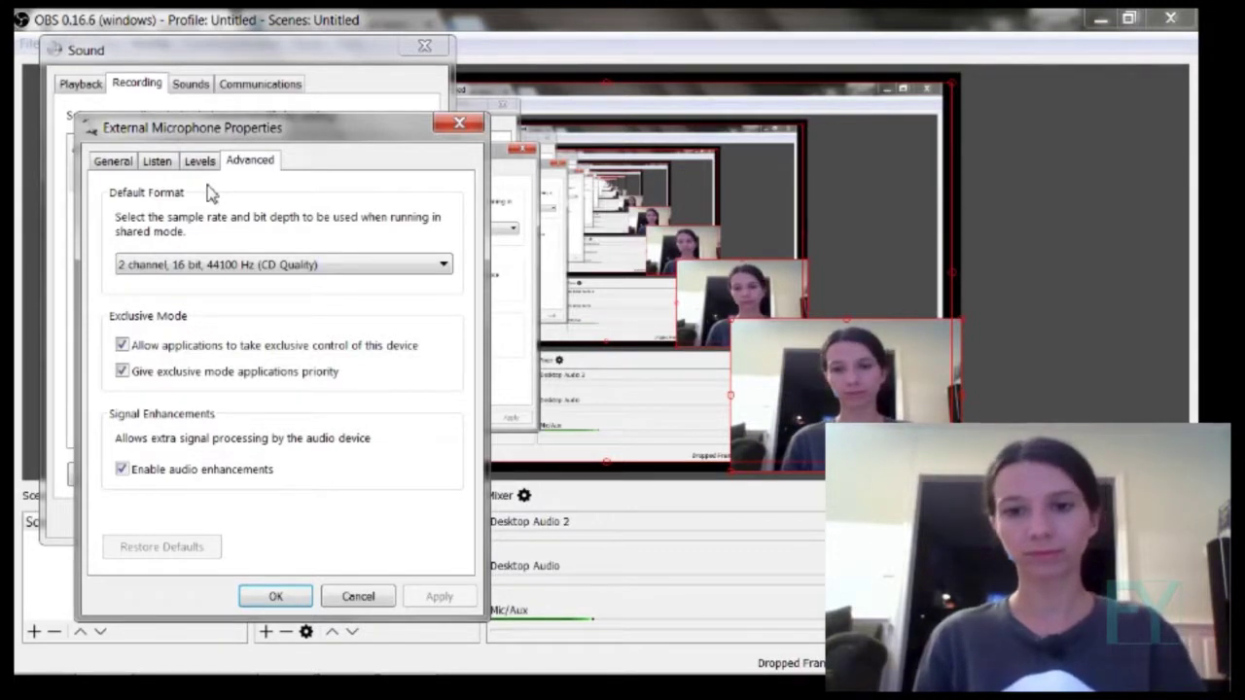
pyautogui.click(264, 270)
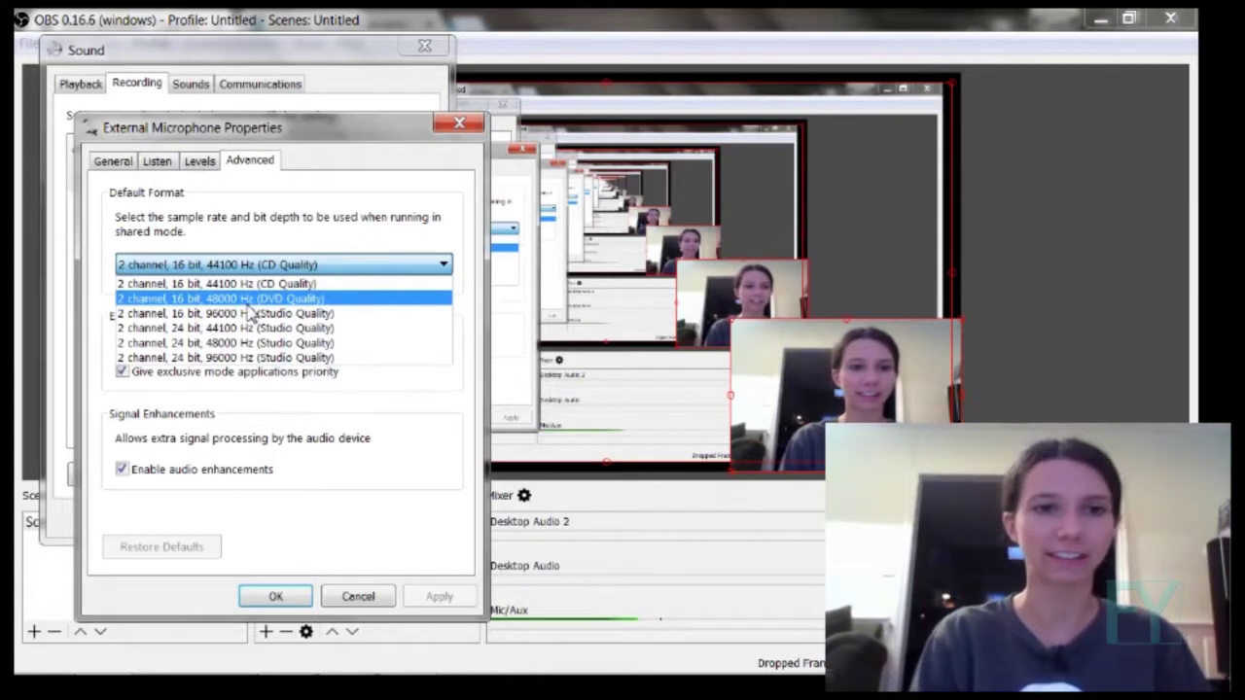
pyautogui.click(248, 300)
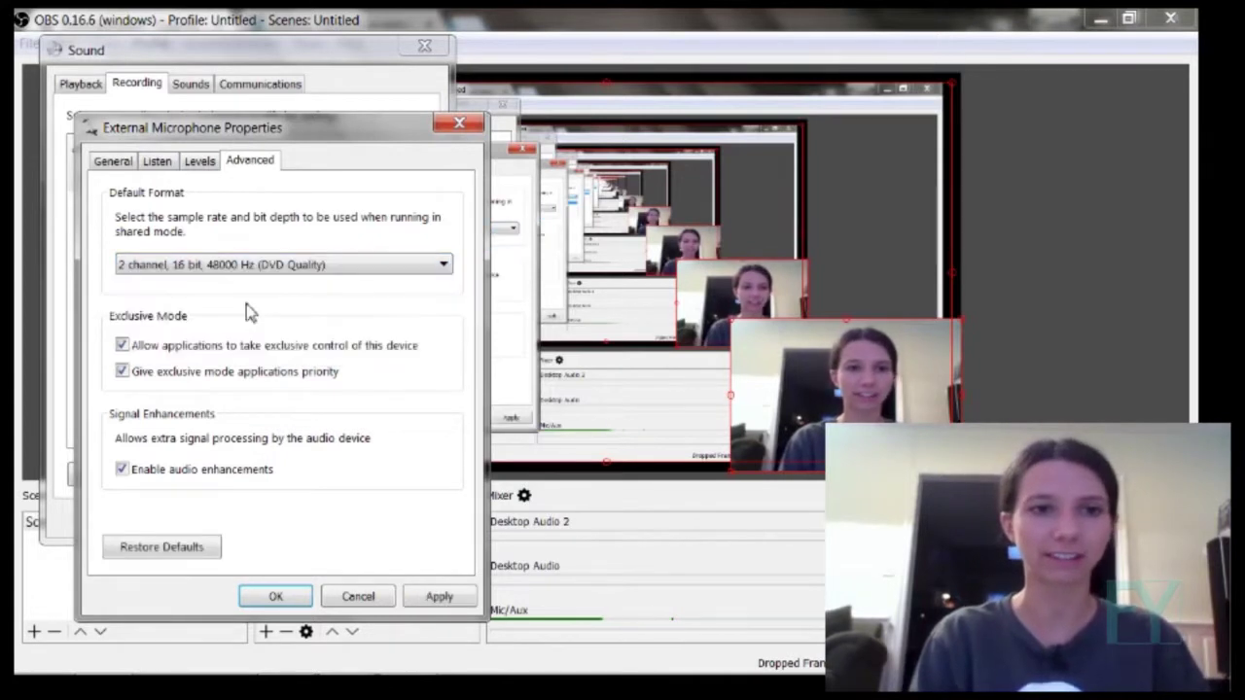
pyautogui.click(275, 598)
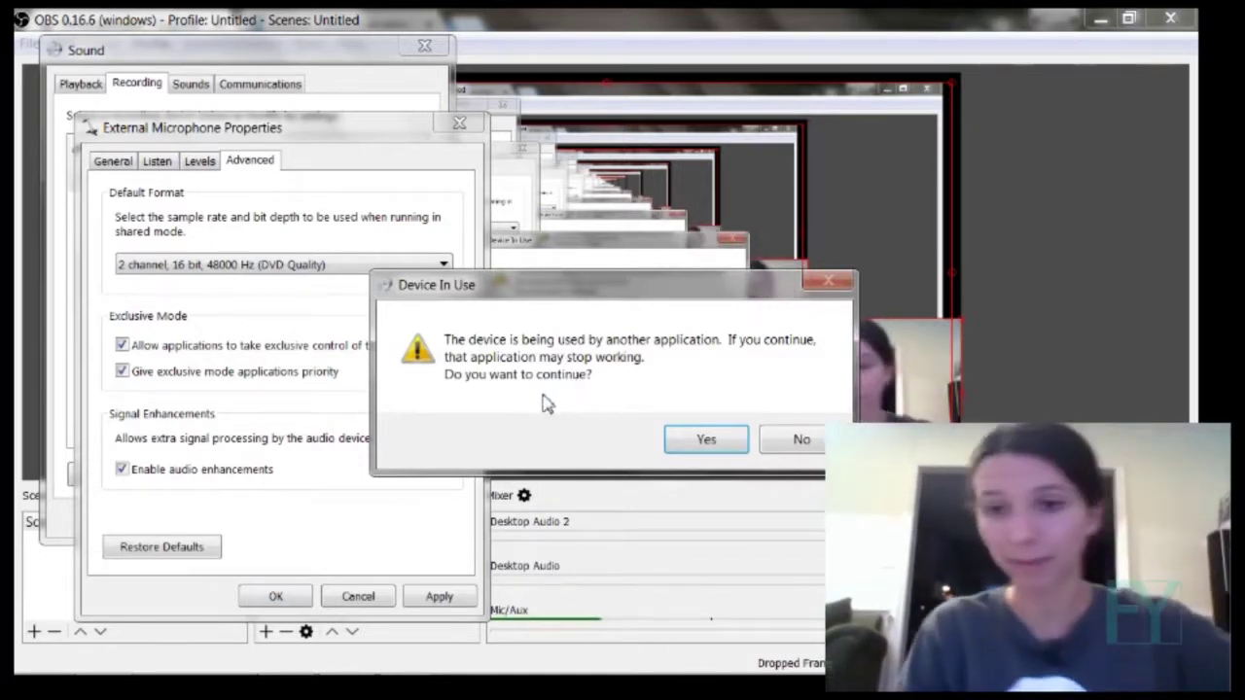
pyautogui.click(694, 440)
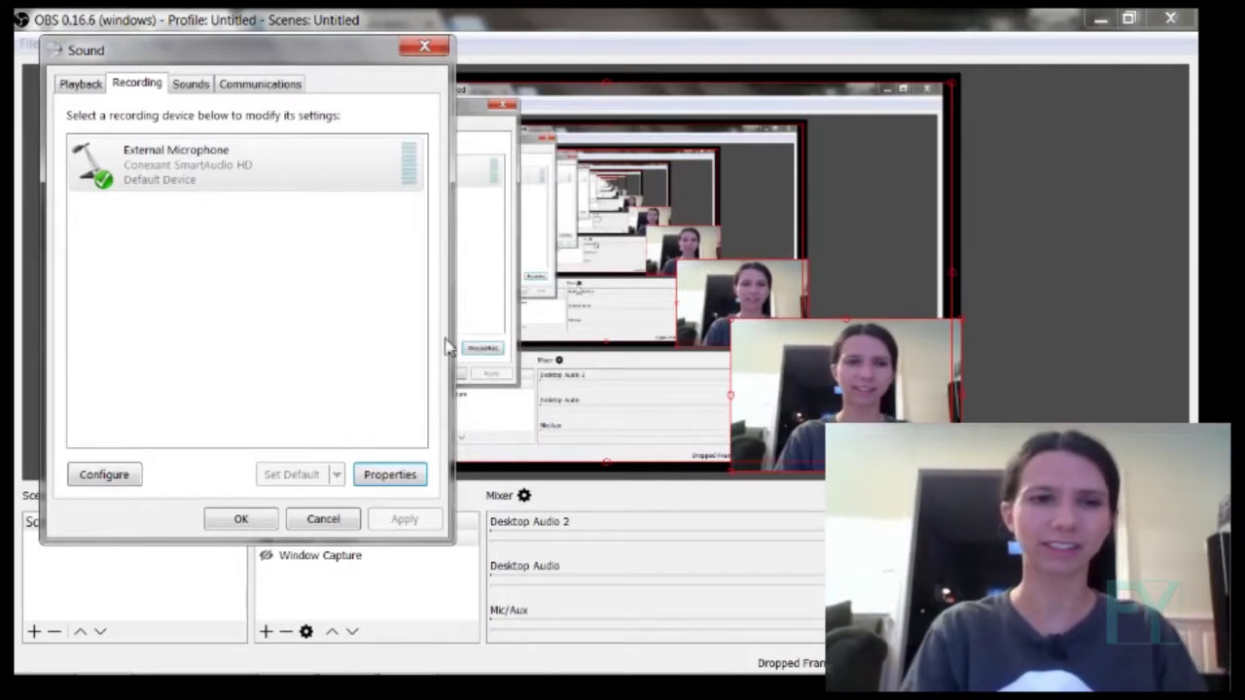
pyautogui.click(324, 519)
pyautogui.click(322, 537)
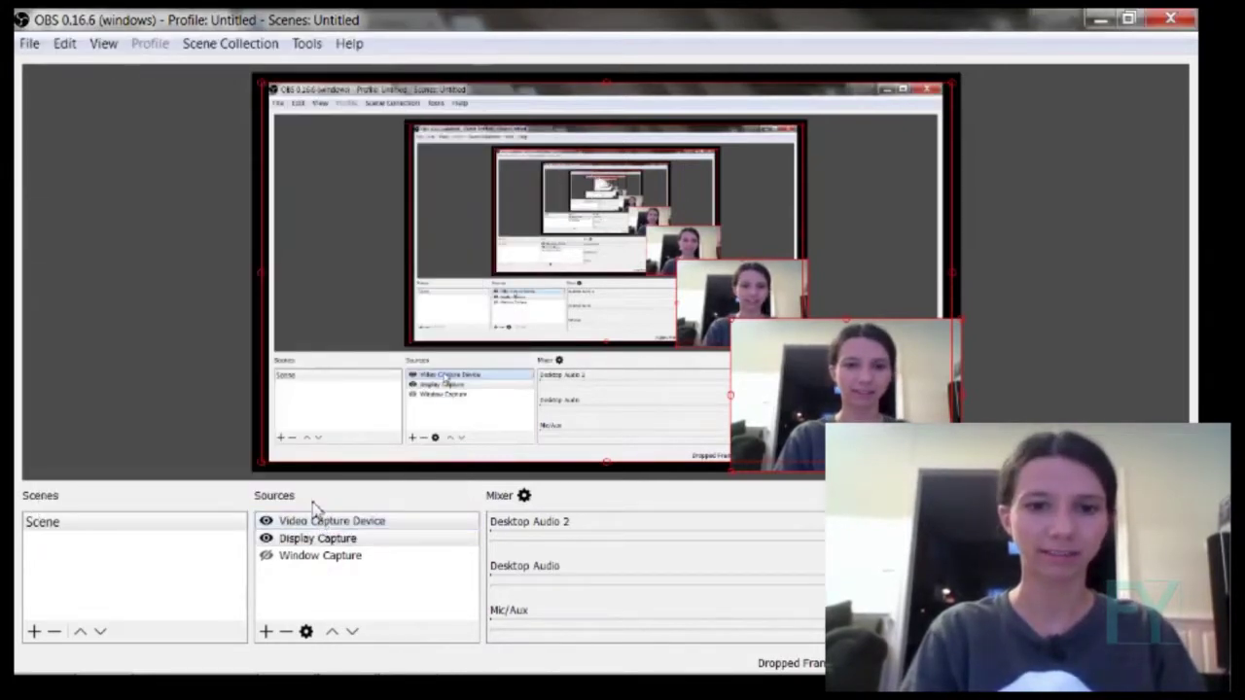
# Step: Reopen the External Microphone's advanced properties, apply the 2 channel, 16 bit, 48000 Hz (DVD Quality) default format, and switch back to OBS
pyautogui.moveTo(191, 681)
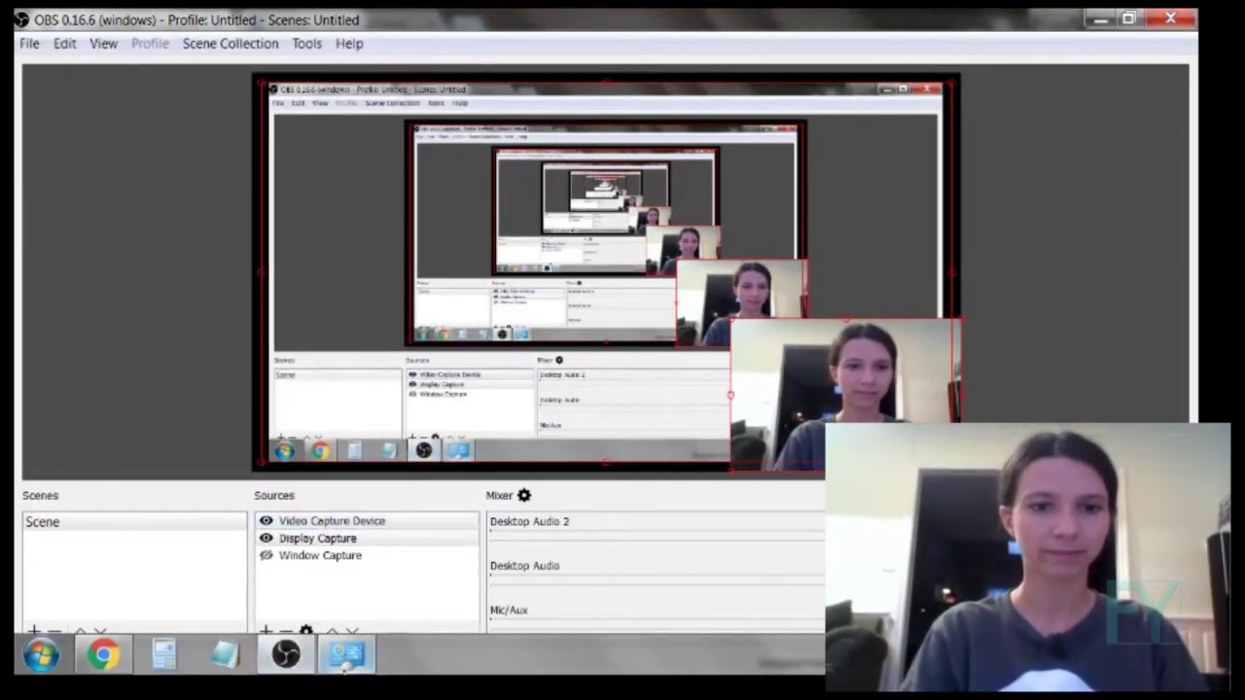
pyautogui.click(347, 654)
pyautogui.click(519, 455)
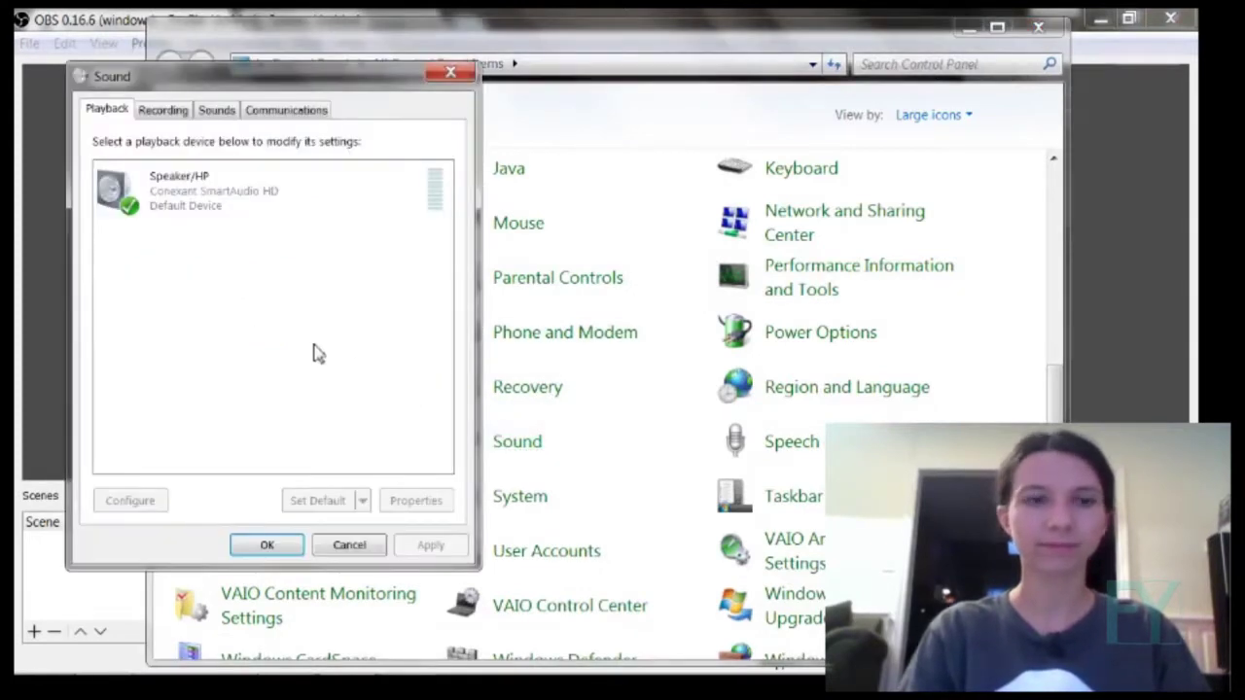
pyautogui.click(163, 112)
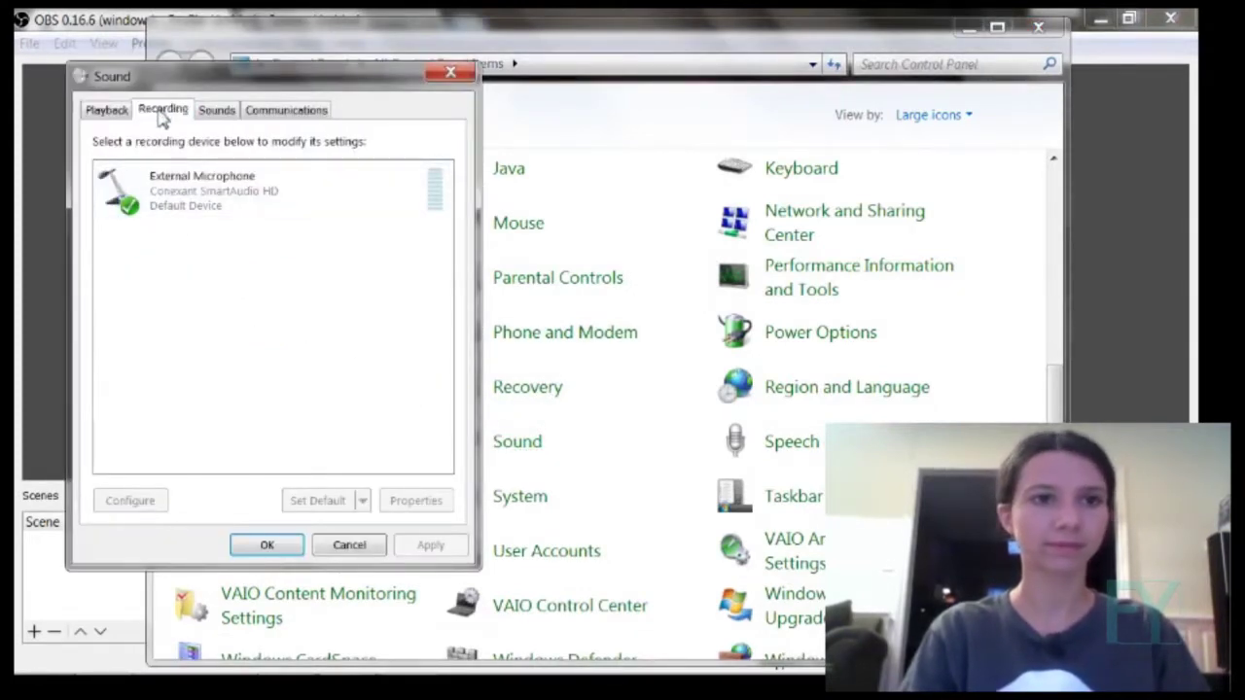
pyautogui.doubleClick(215, 217)
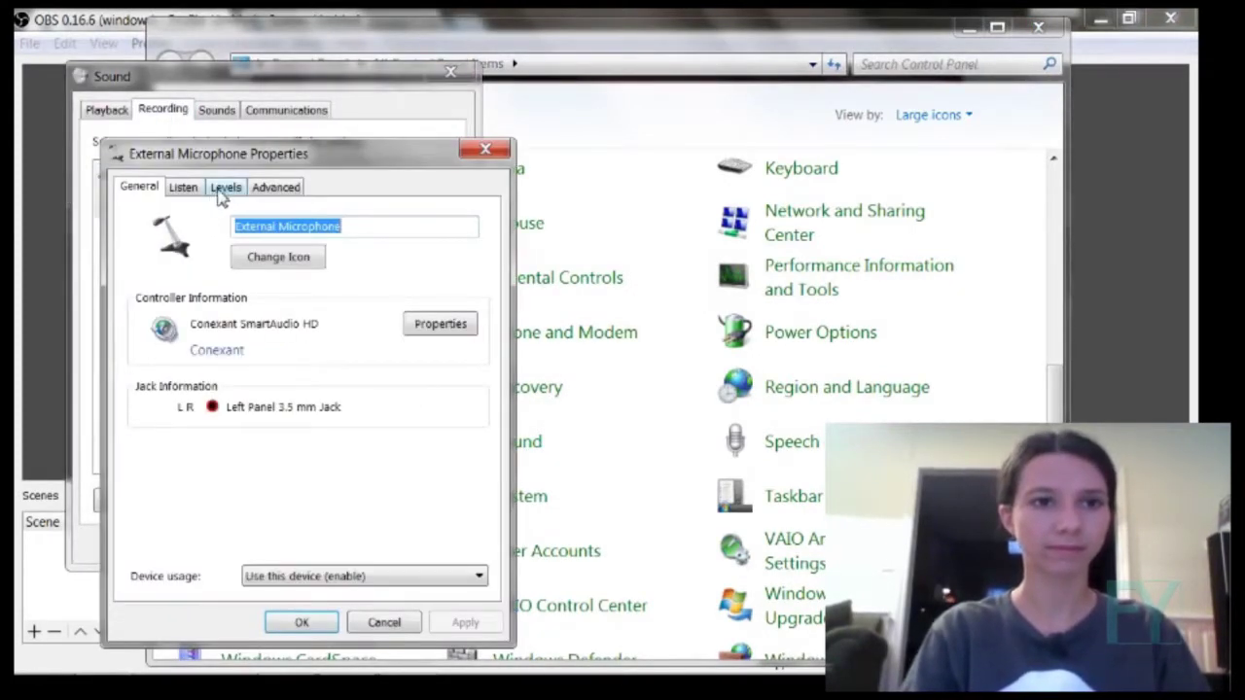
pyautogui.click(224, 193)
pyautogui.click(275, 188)
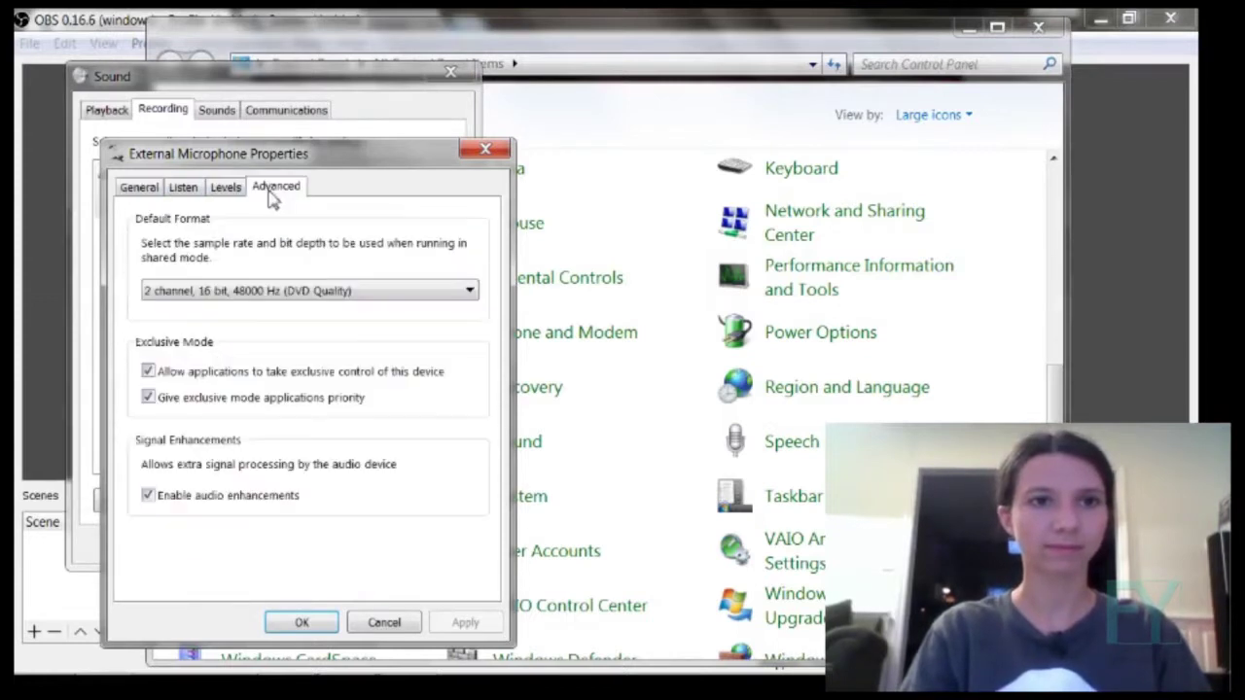
pyautogui.click(287, 291)
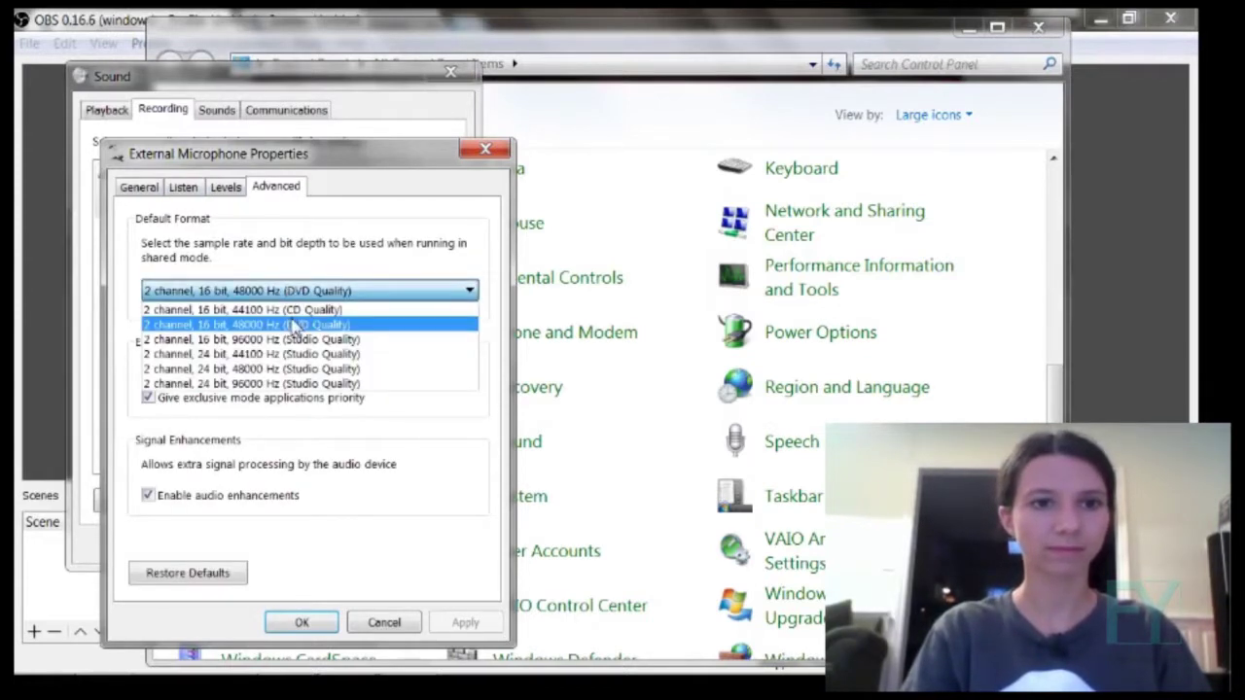
pyautogui.click(292, 325)
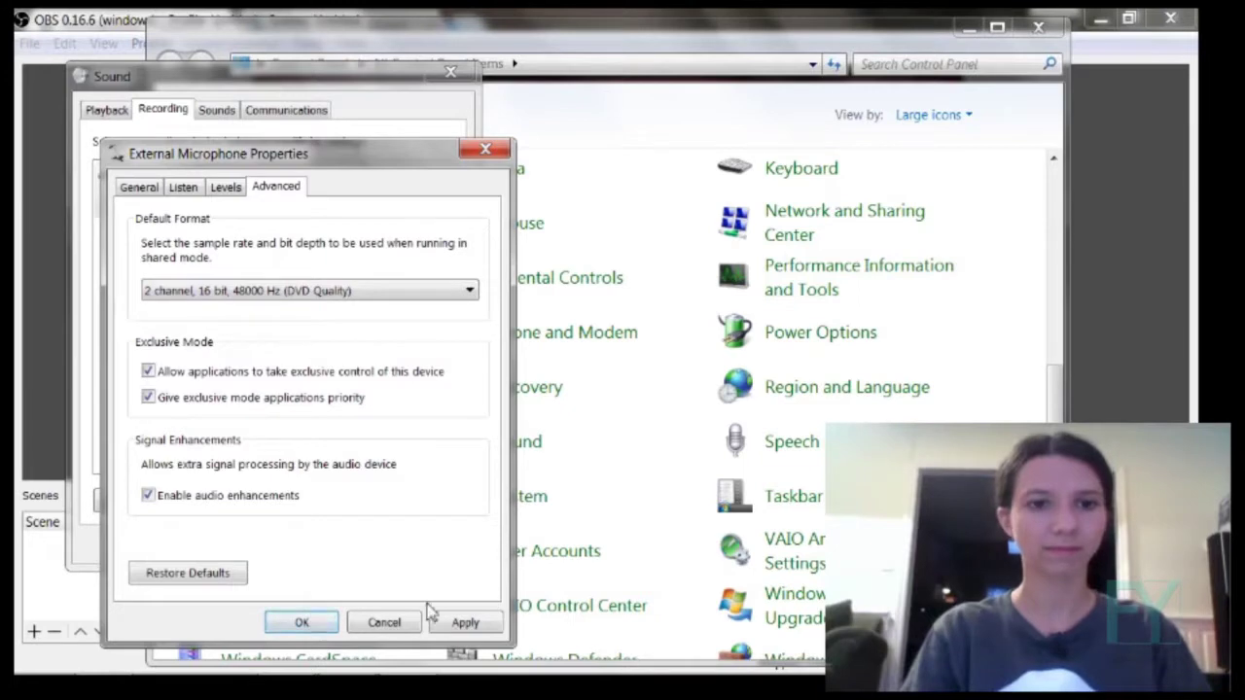
pyautogui.click(476, 629)
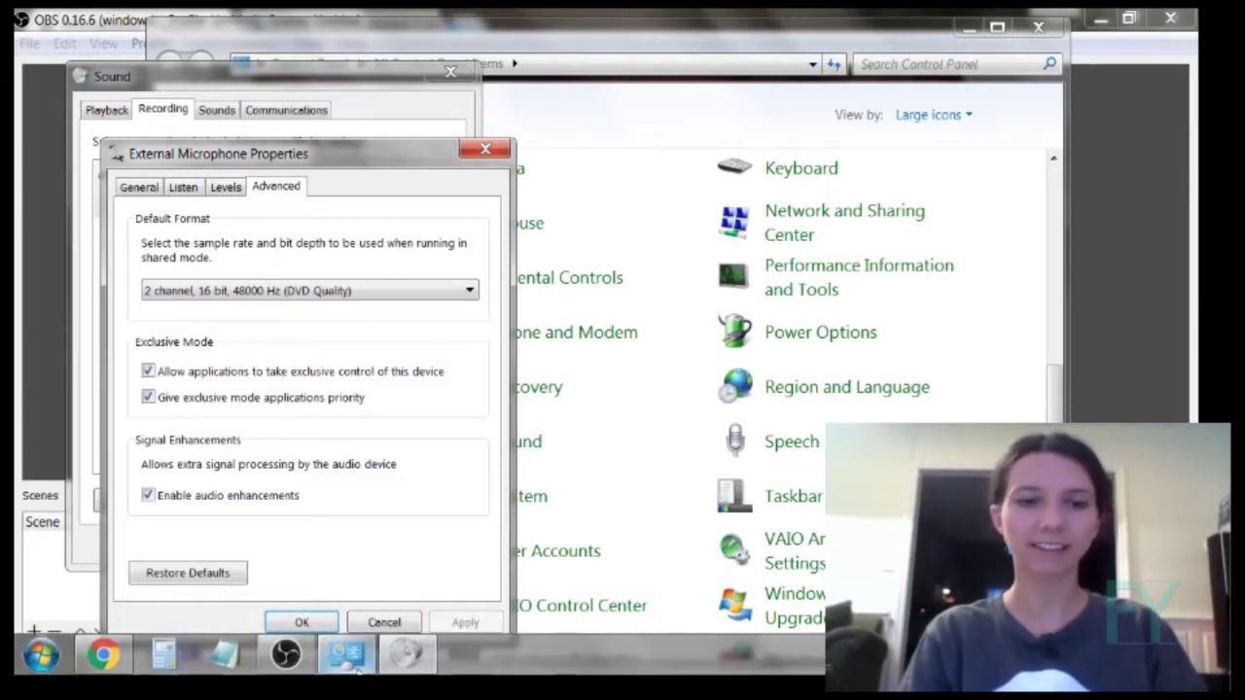
pyautogui.click(302, 663)
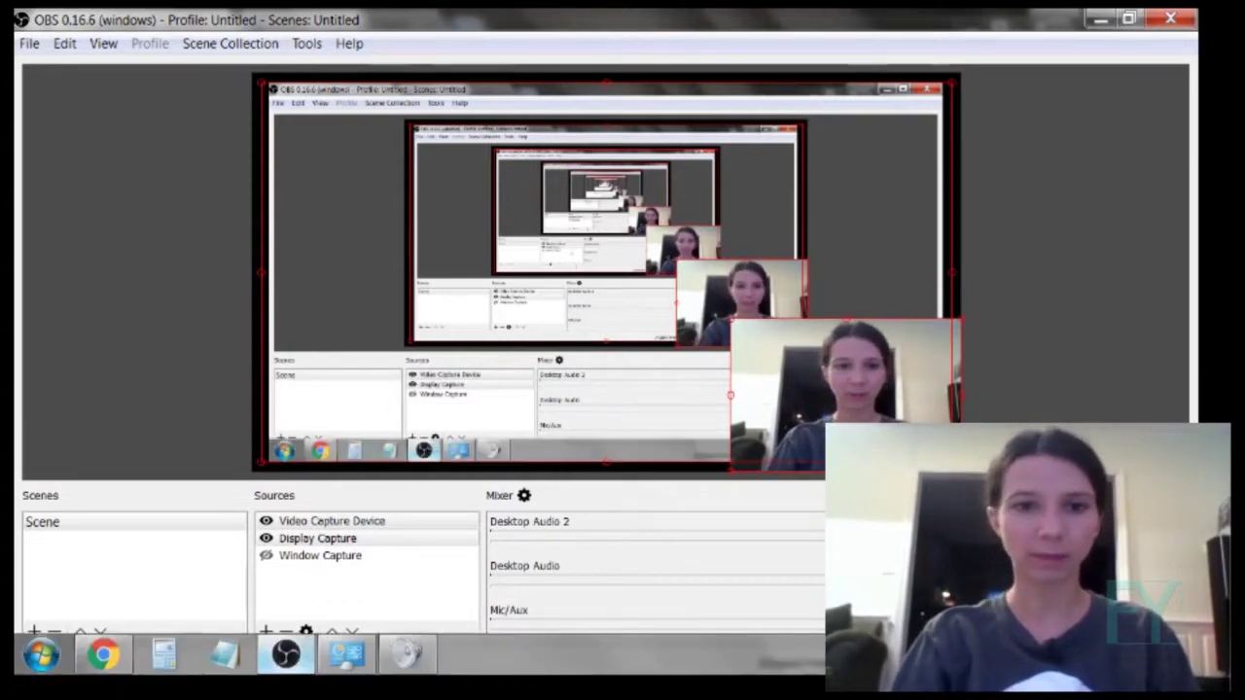
# Step: Return to the External Microphone's properties, disallow applications from taking exclusive control of the device, and apply the change
pyautogui.click(406, 662)
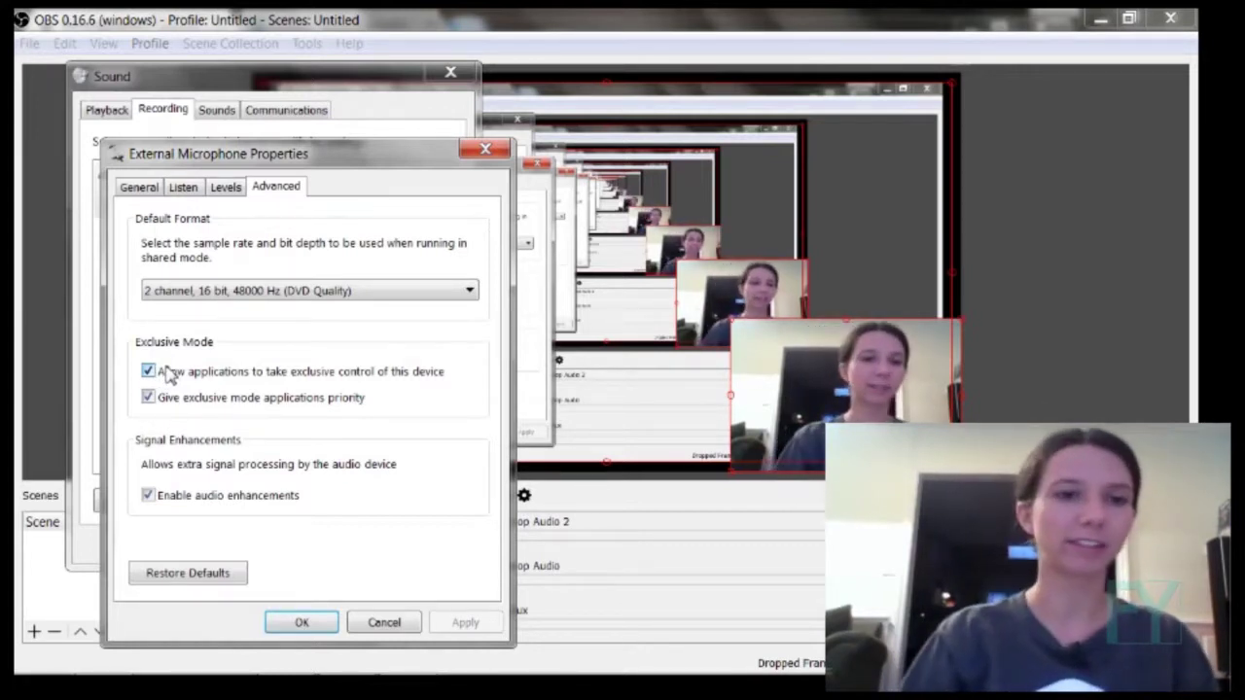
pyautogui.click(149, 372)
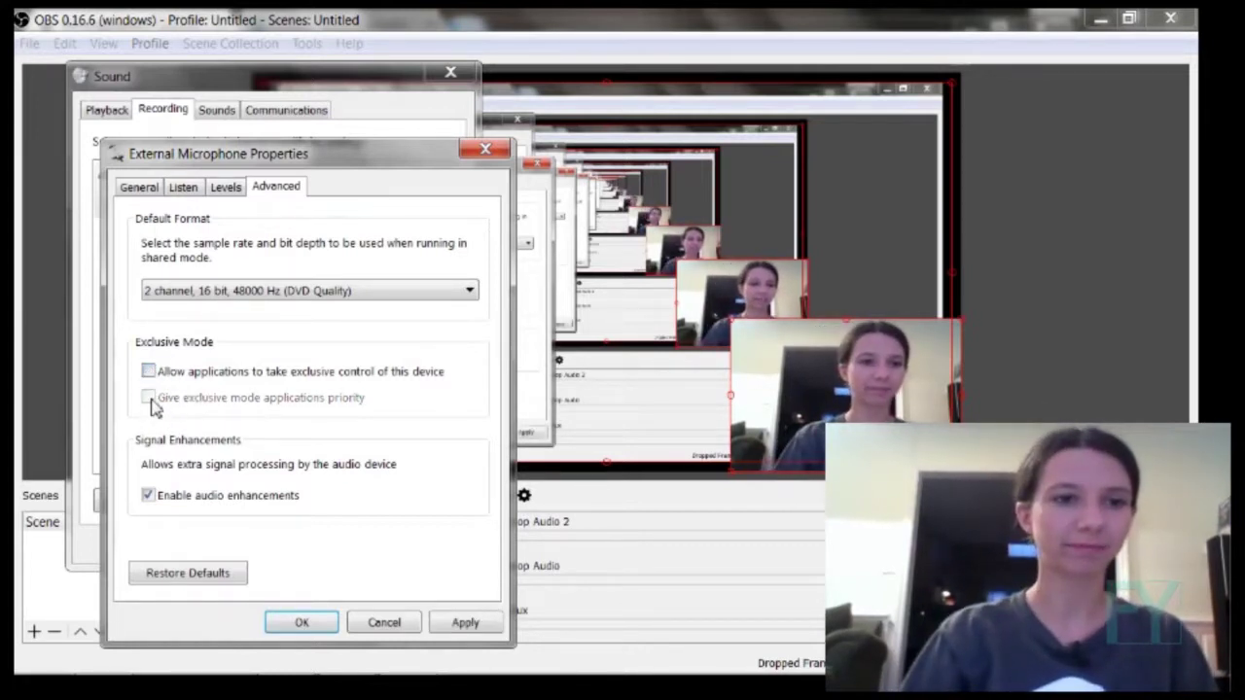
pyautogui.click(453, 629)
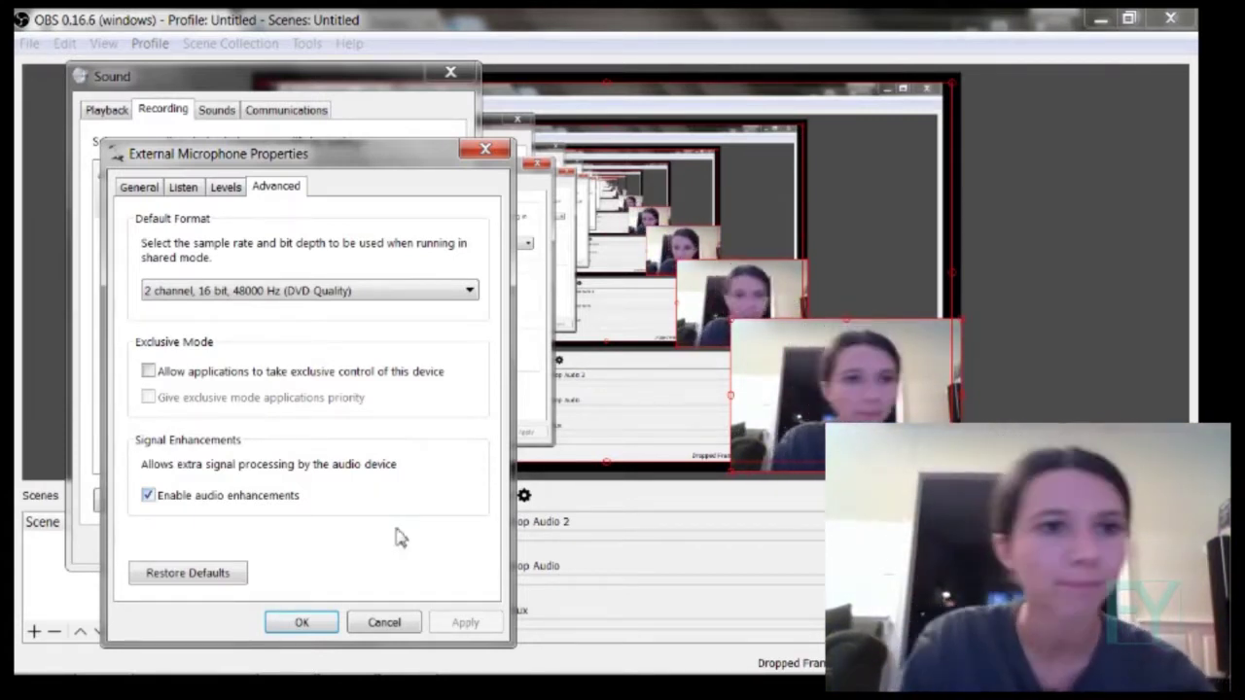
# Step: Check the External Microphone's listening options and general information, and close its properties
pyautogui.click(183, 188)
pyautogui.click(142, 187)
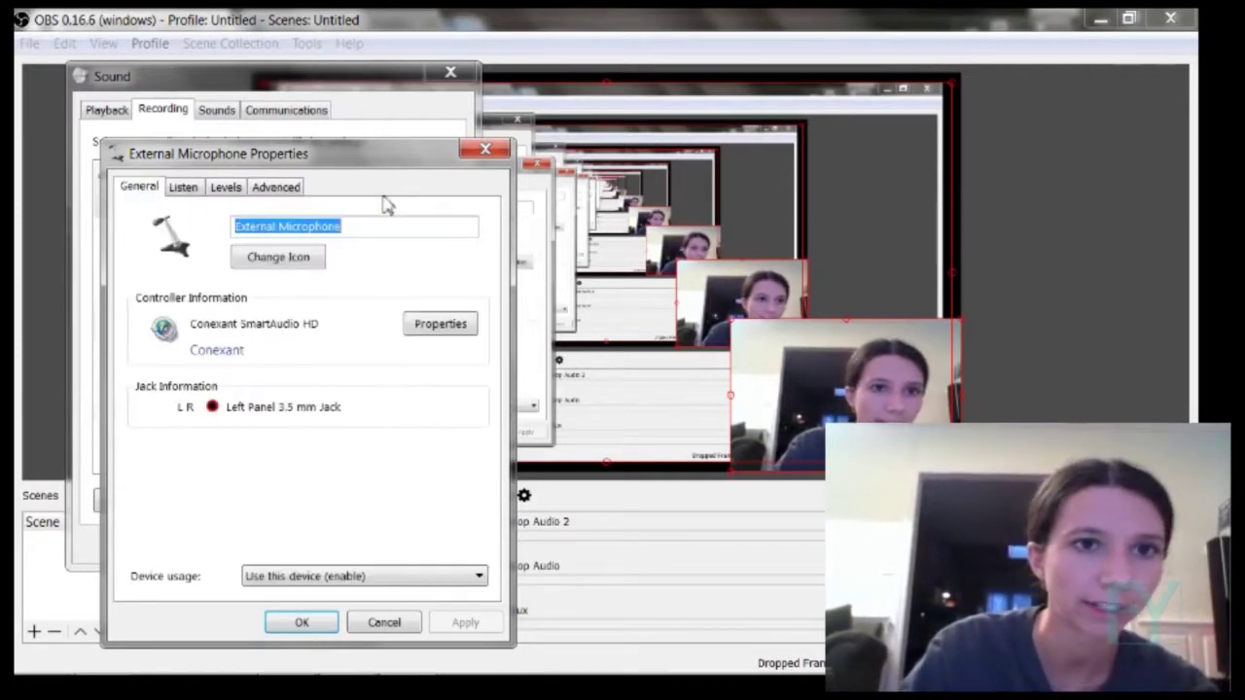
pyautogui.click(488, 151)
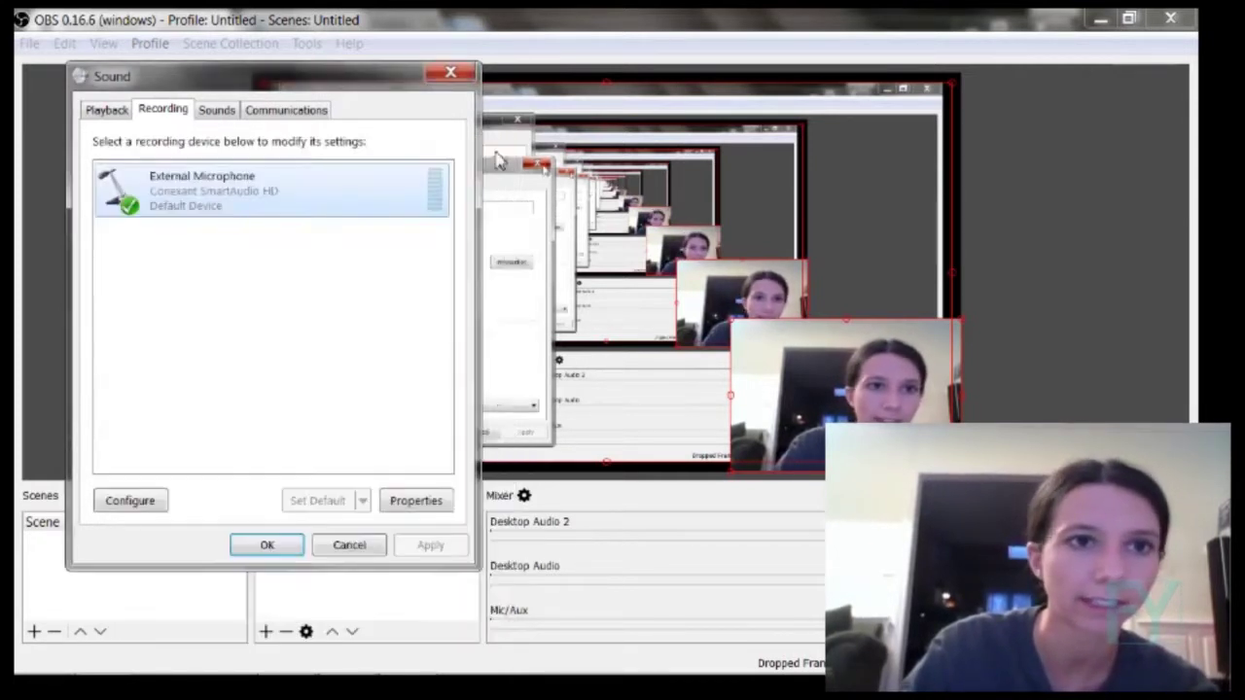
# Step: Enable showing disabled devices in the recording list, check both display options, and dismiss the Sound settings
pyautogui.rightClick(351, 346)
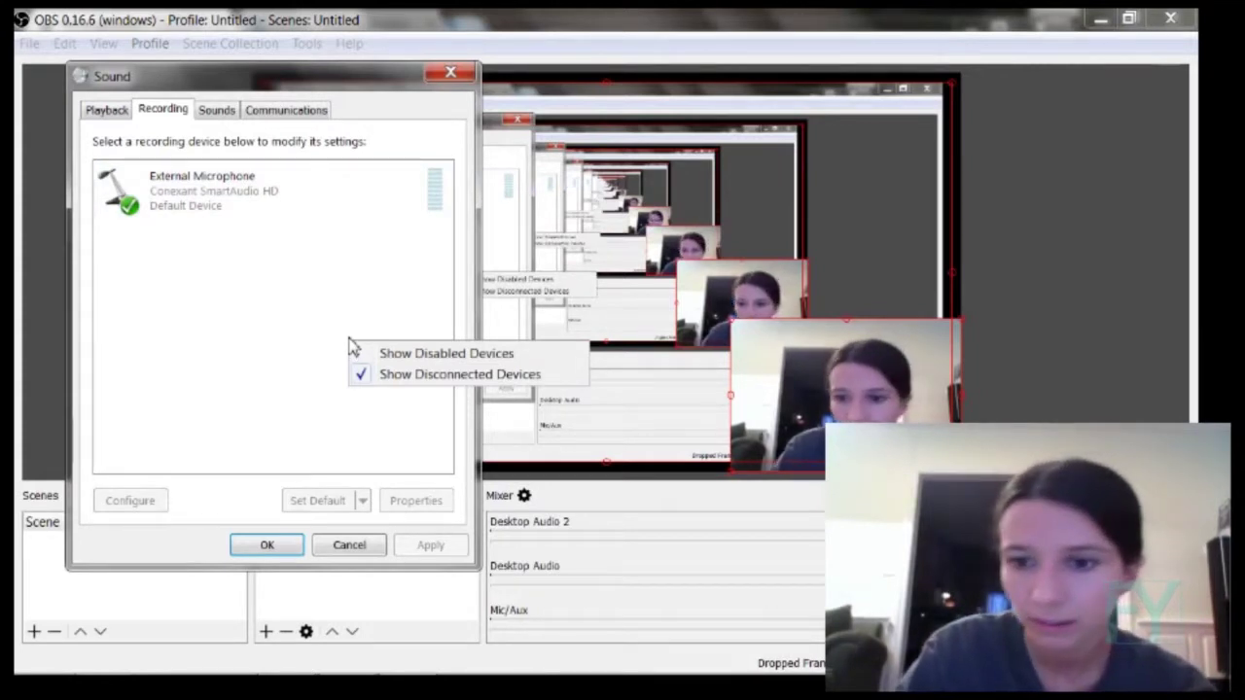
pyautogui.click(384, 358)
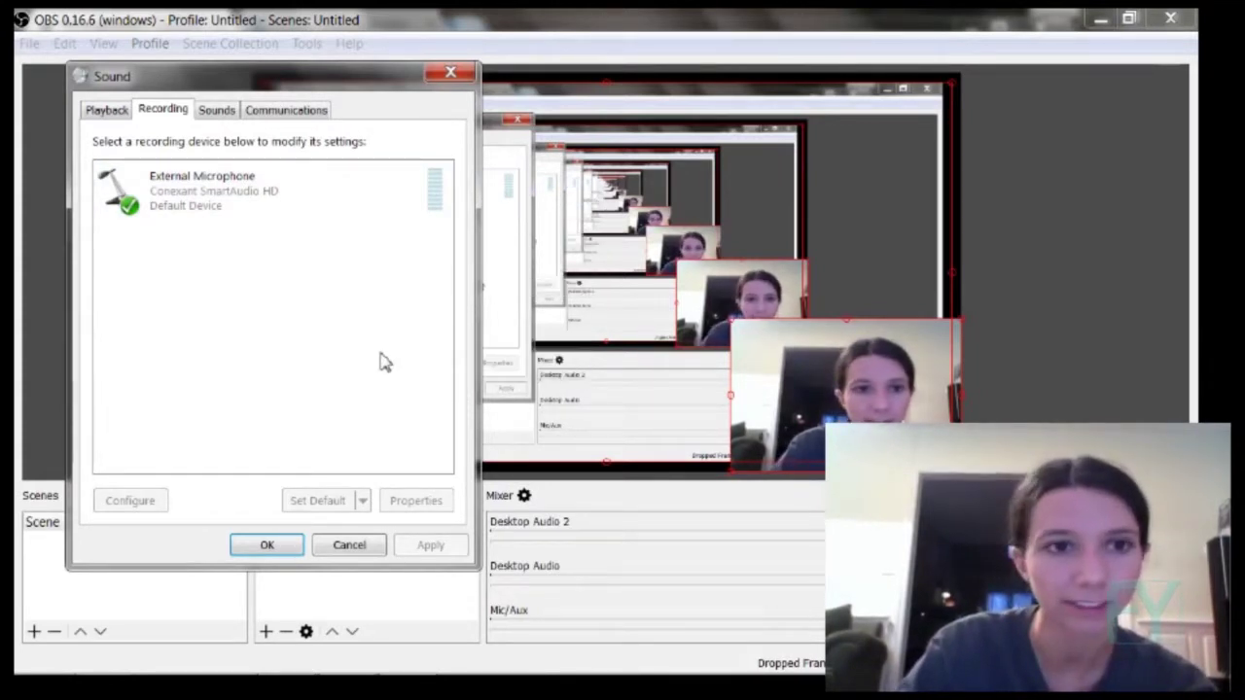
pyautogui.rightClick(287, 318)
pyautogui.click(236, 288)
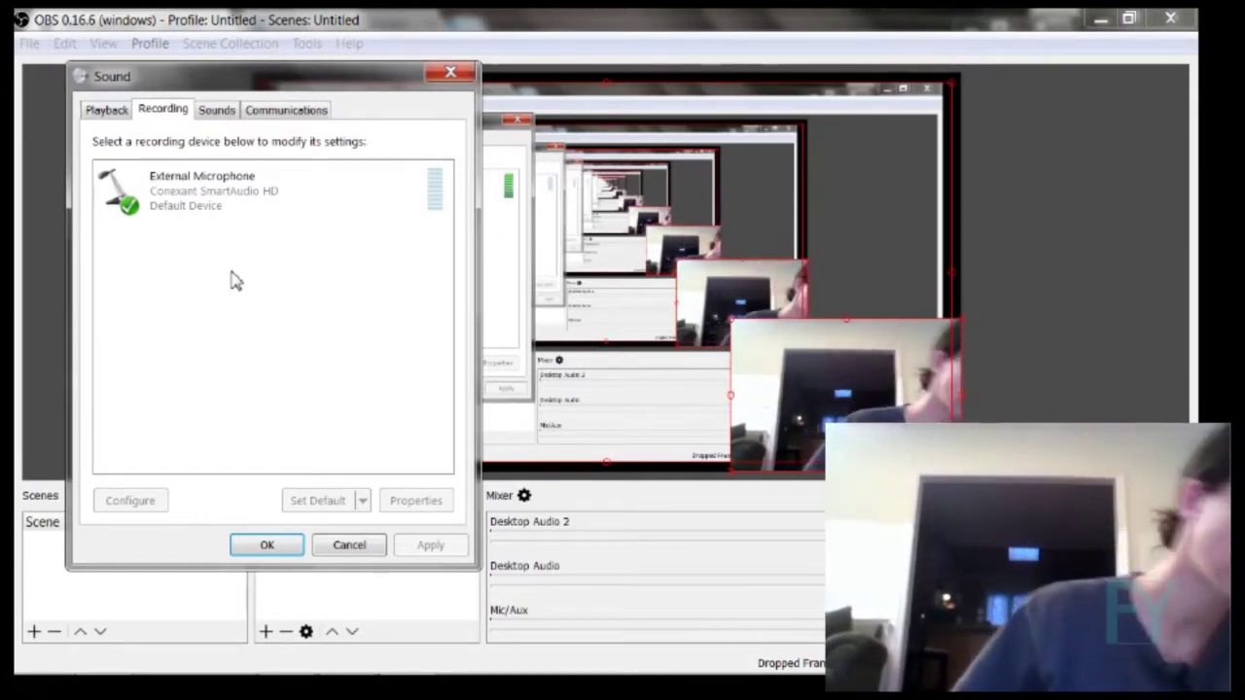
pyautogui.rightClick(236, 282)
pyautogui.click(241, 283)
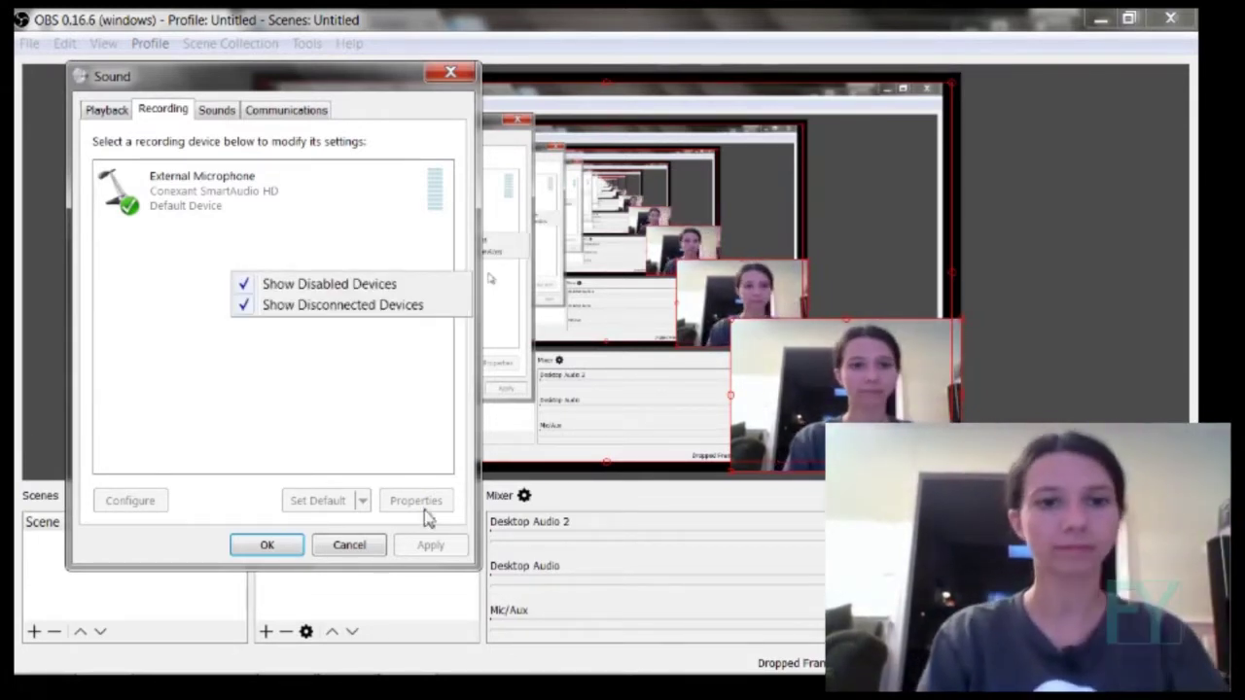
pyautogui.click(351, 546)
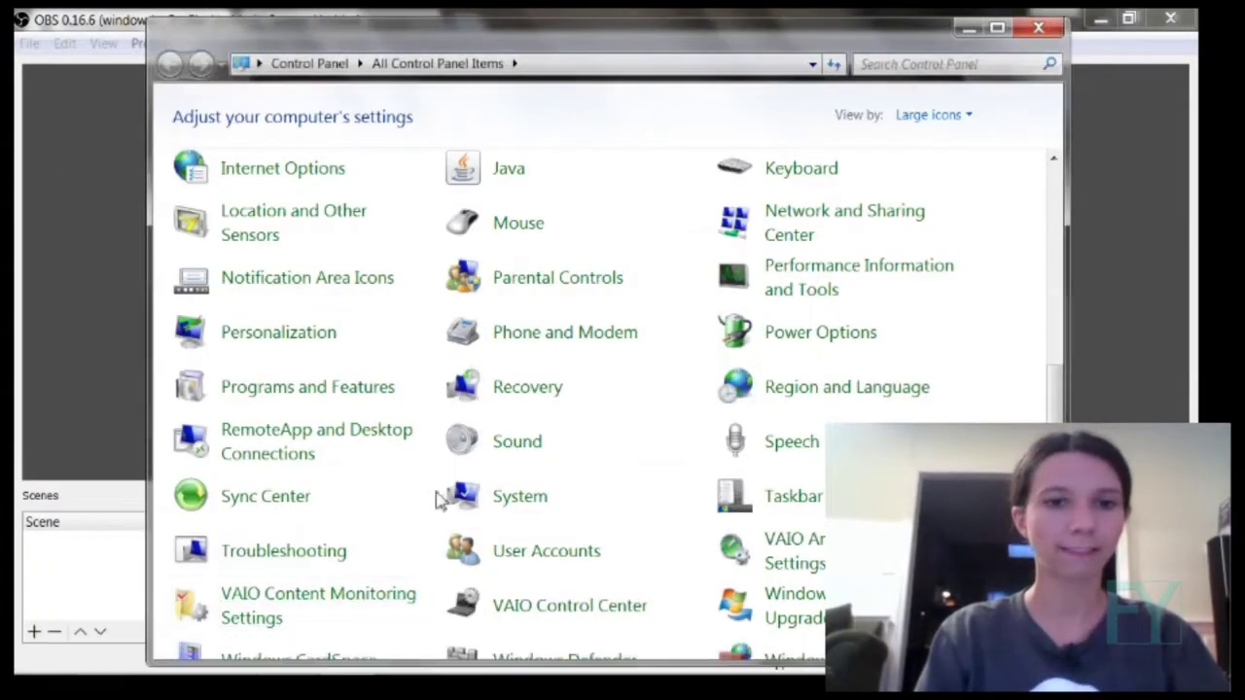
# Step: Reopen the Sound settings from Control Panel and check the recording devices list and its display options
pyautogui.click(529, 444)
pyautogui.click(189, 140)
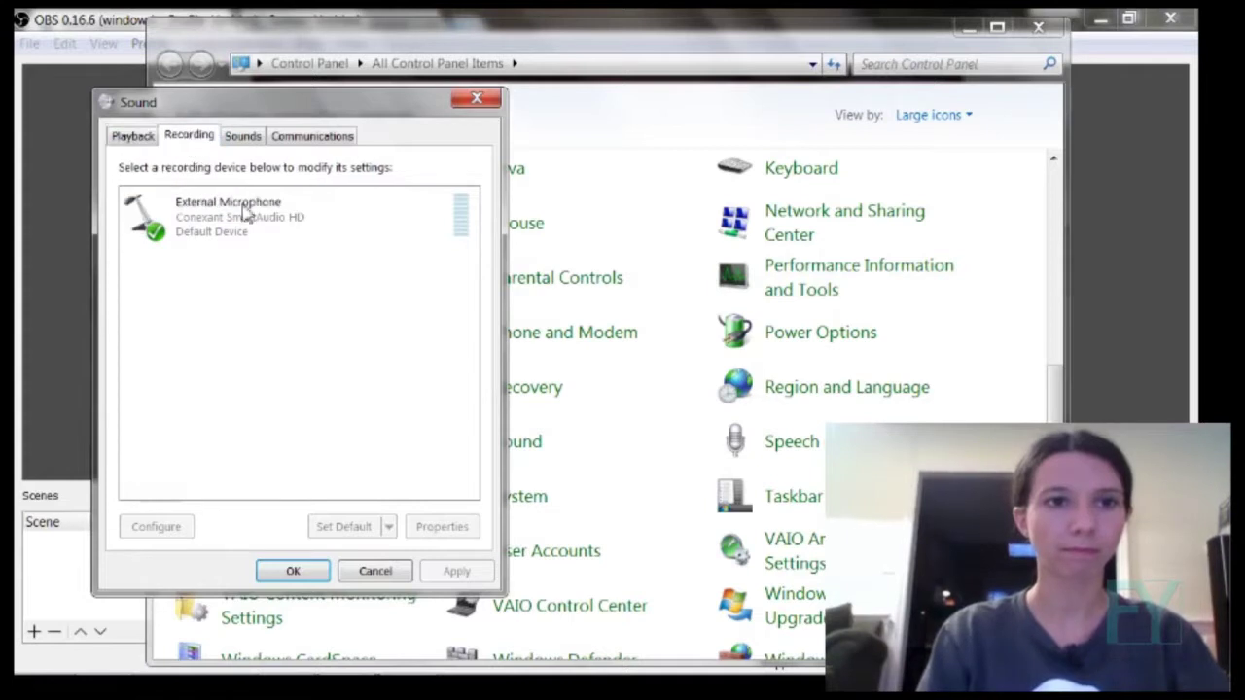
pyautogui.rightClick(307, 331)
pyautogui.click(218, 351)
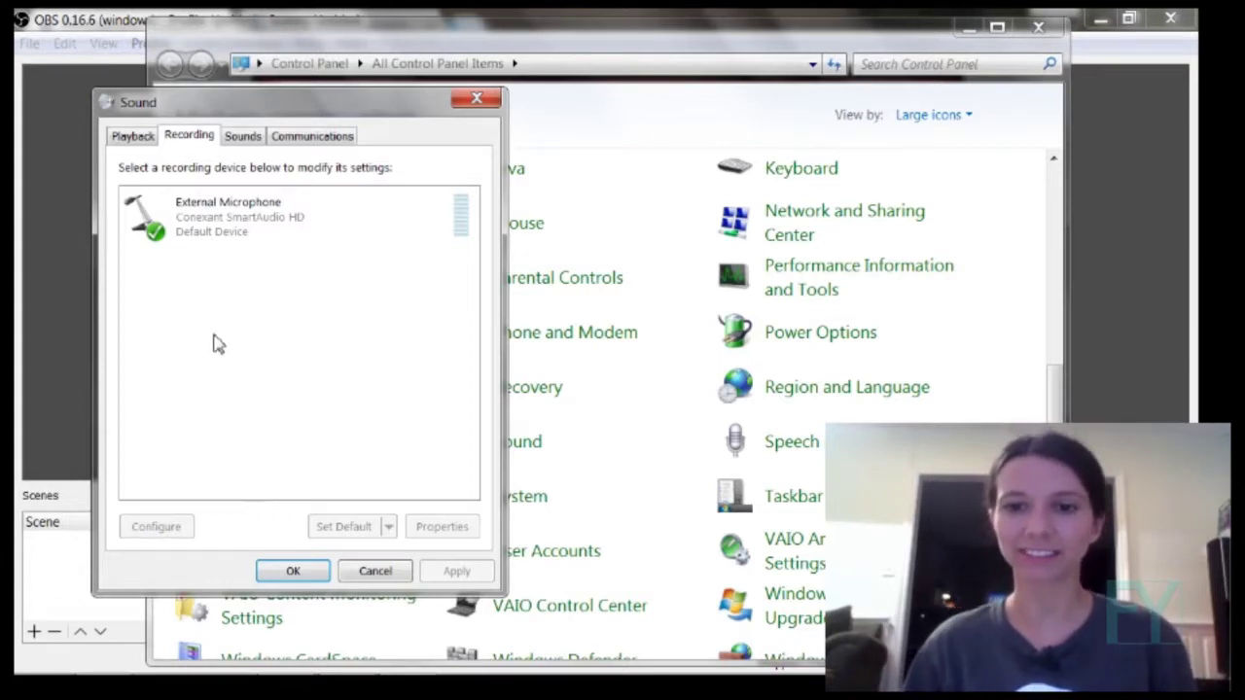
# Step: Examine the Conexant SmartAudio HD driver information and driver files through the External Microphone's properties, close the Sound settings and return to OBS
pyautogui.click(231, 219)
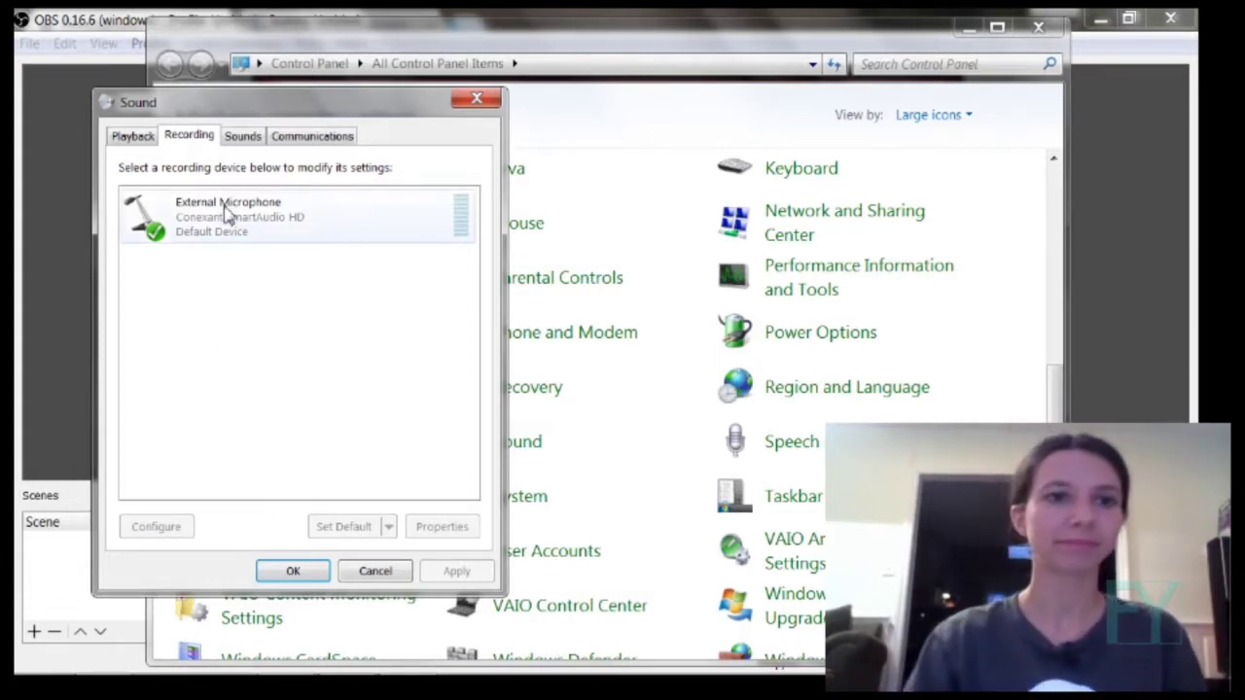
pyautogui.doubleClick(230, 219)
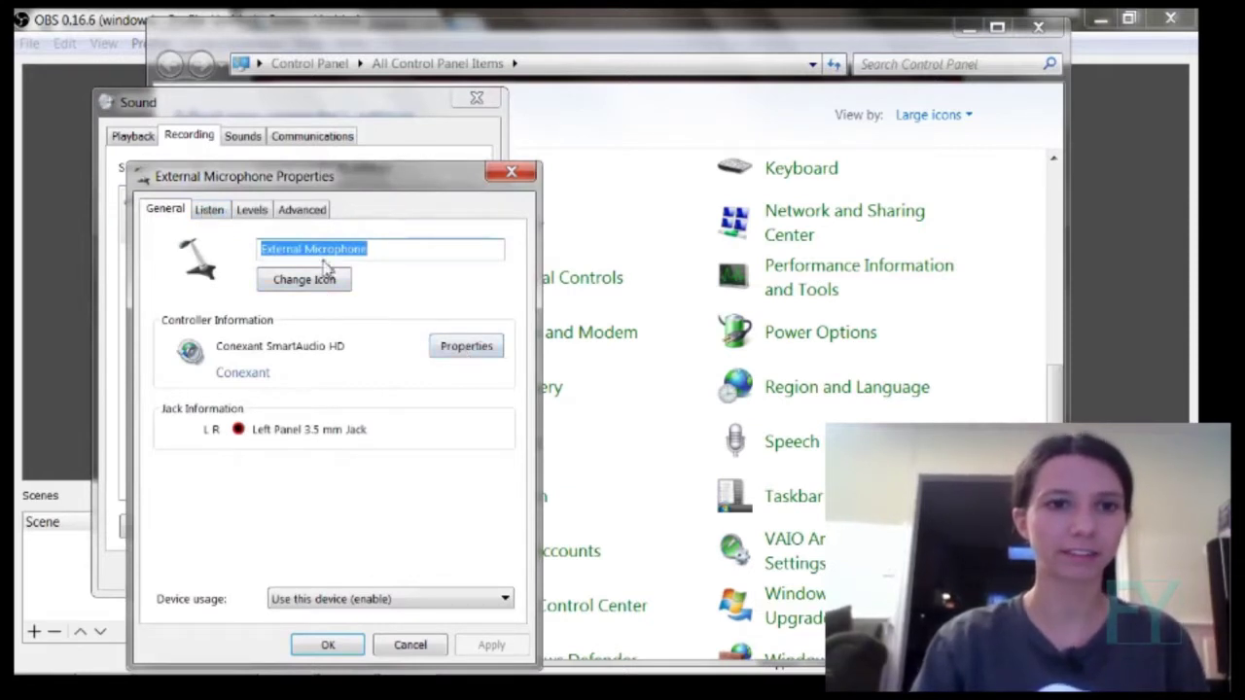
pyautogui.click(465, 351)
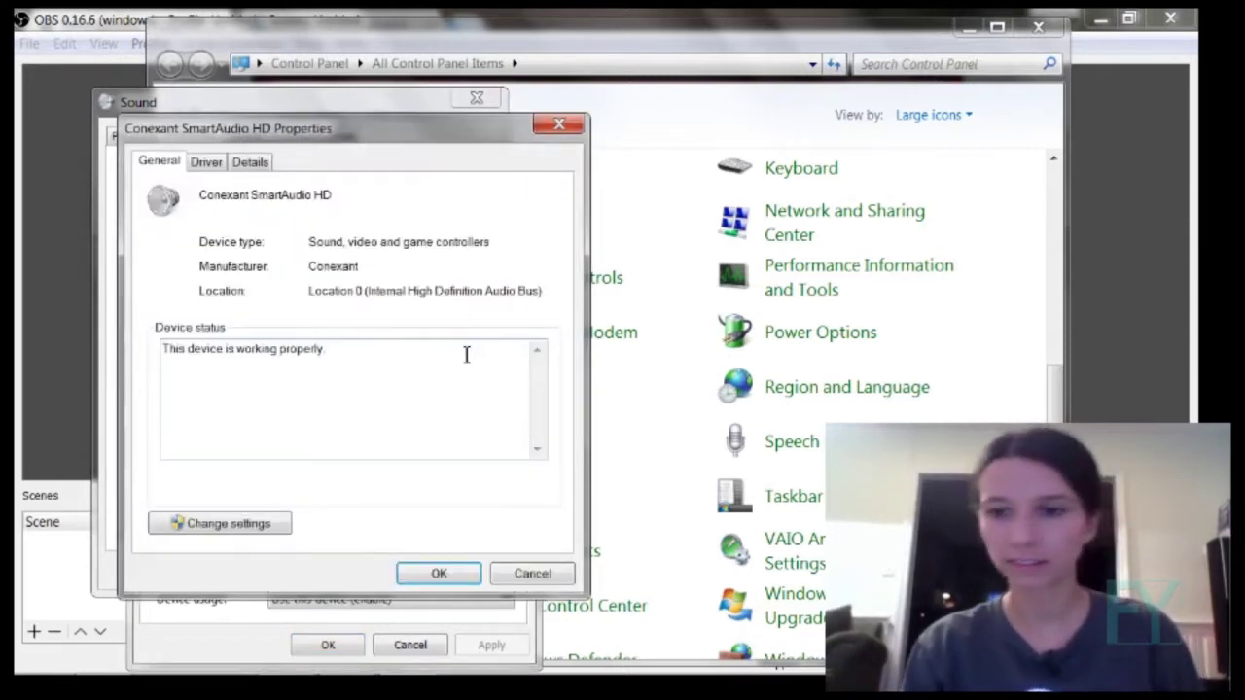
pyautogui.click(206, 163)
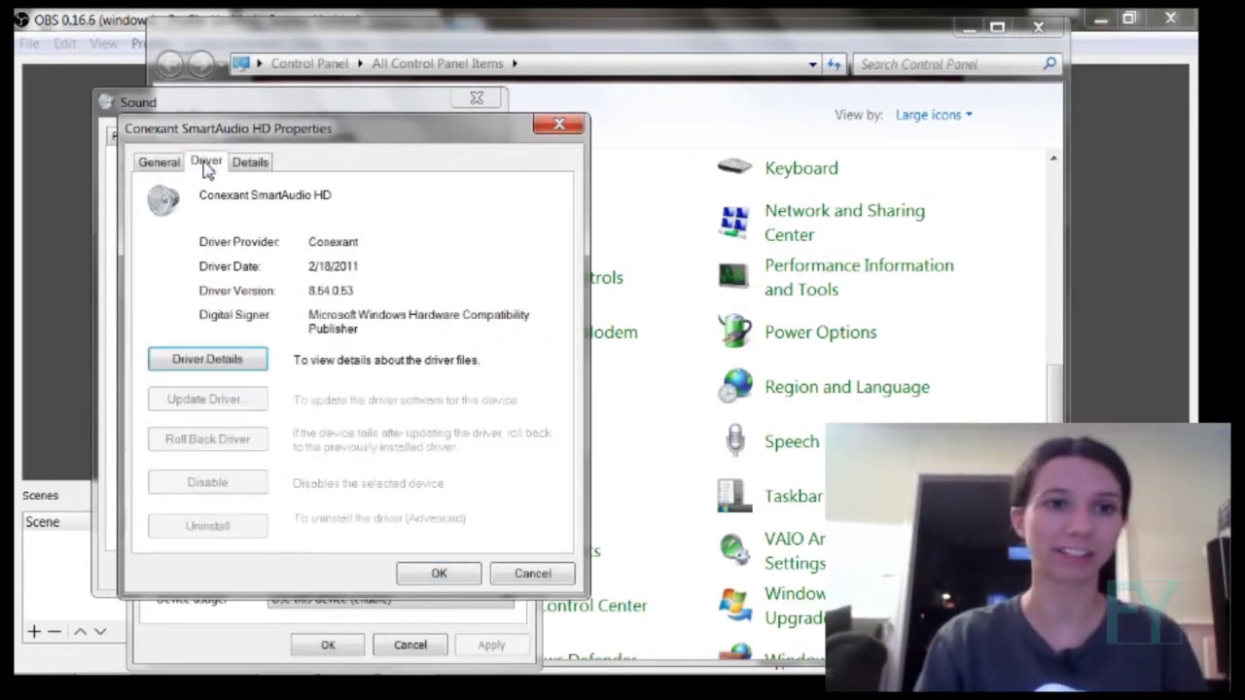
pyautogui.click(251, 365)
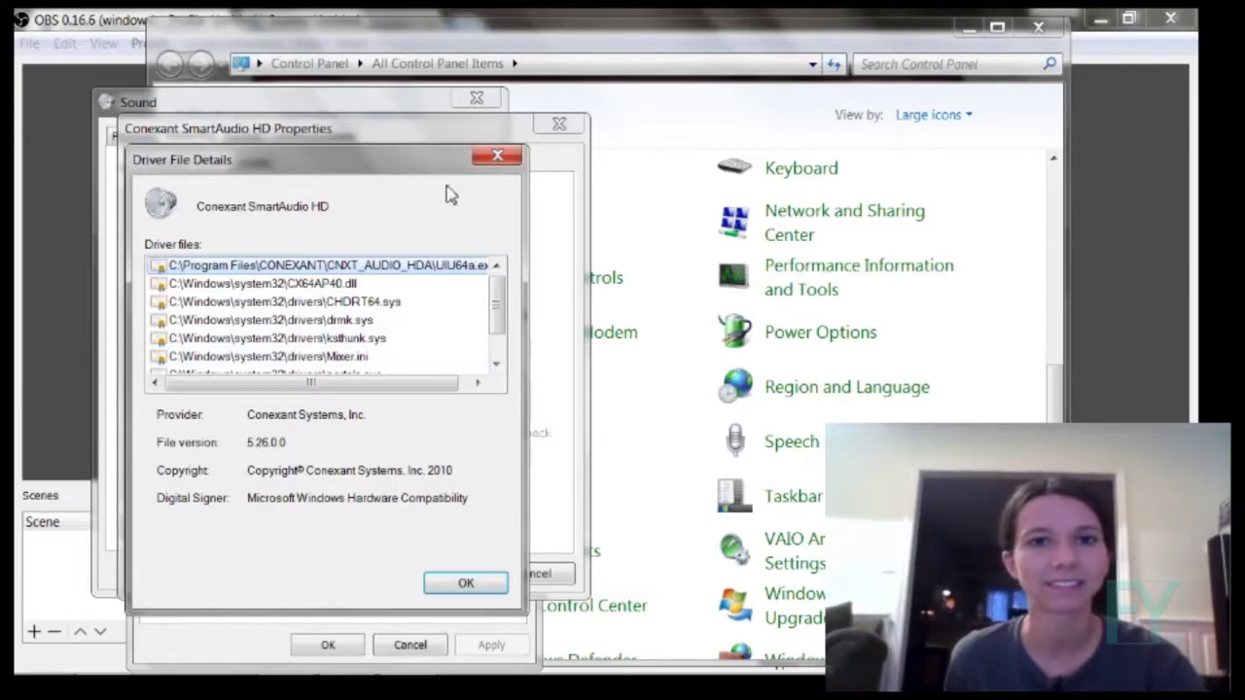
pyautogui.click(496, 156)
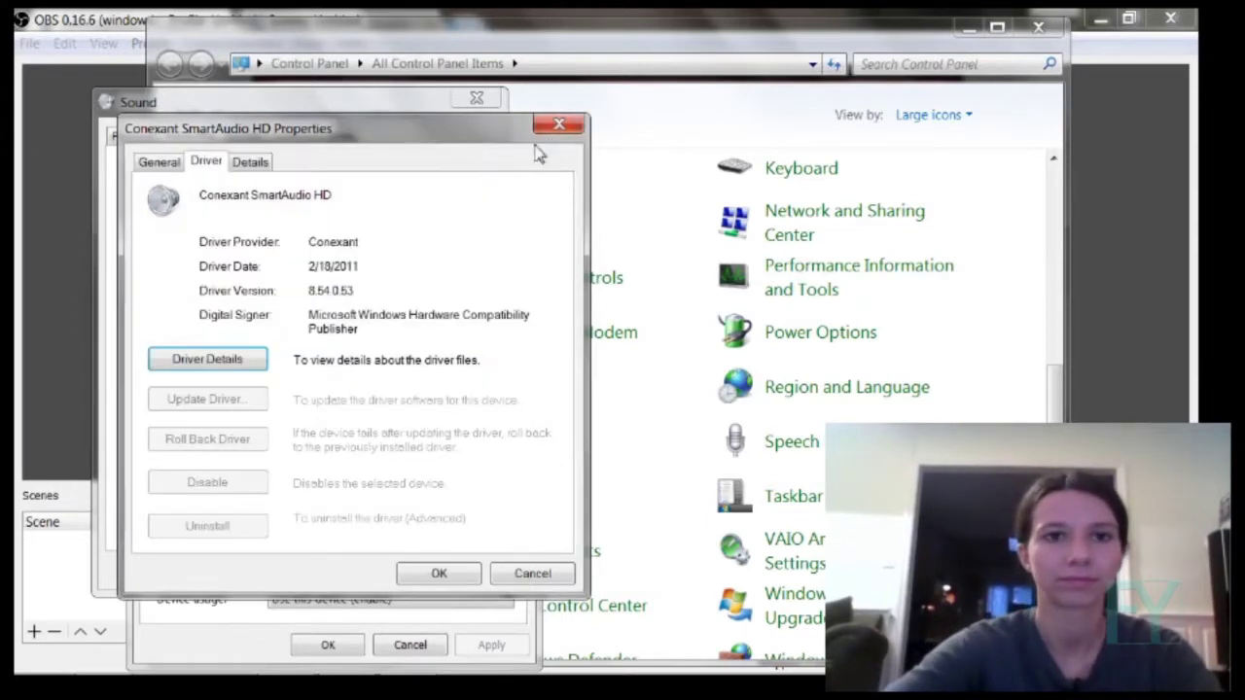
pyautogui.click(568, 127)
pyautogui.click(518, 164)
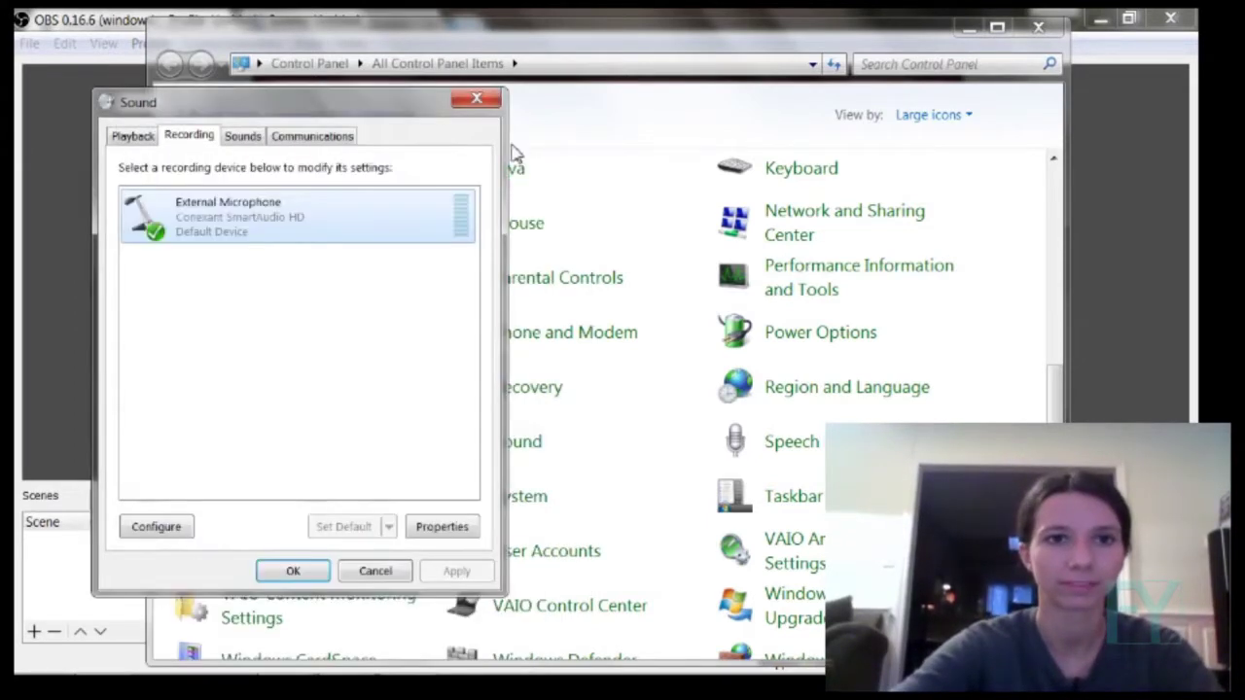
pyautogui.click(475, 100)
pyautogui.click(86, 407)
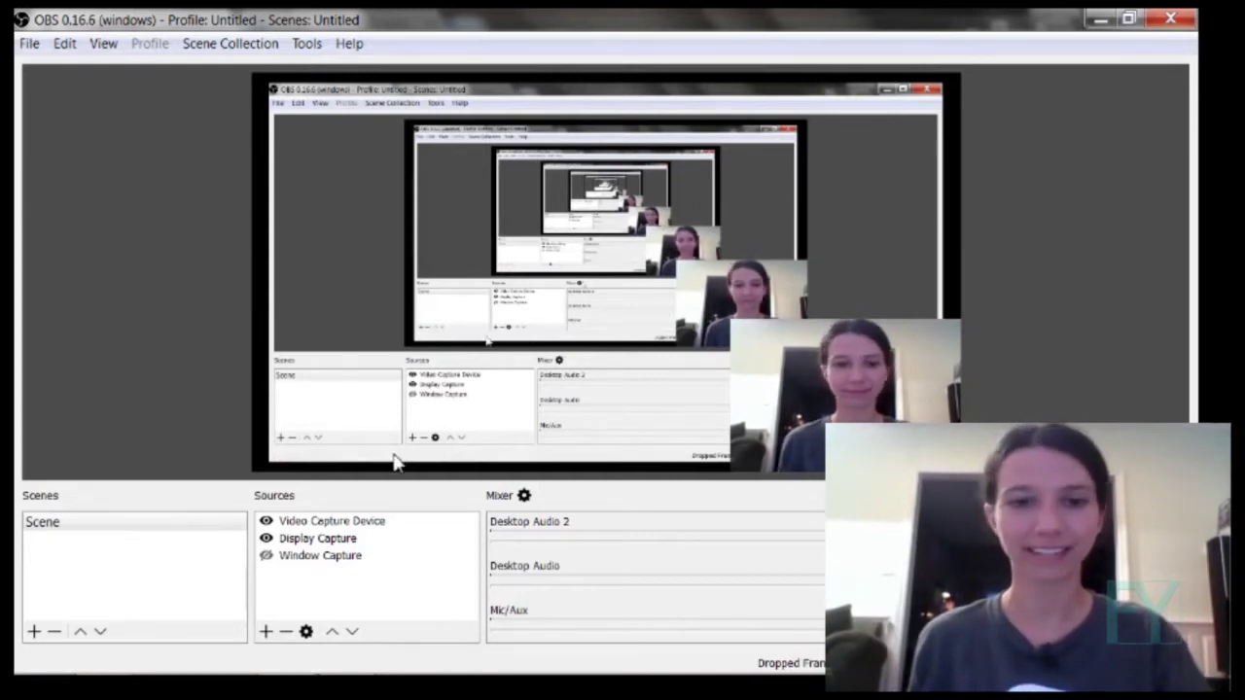
# Step: Check which microphone is listed among the recording devices in the Sound settings and return to OBS
pyautogui.moveTo(176, 671)
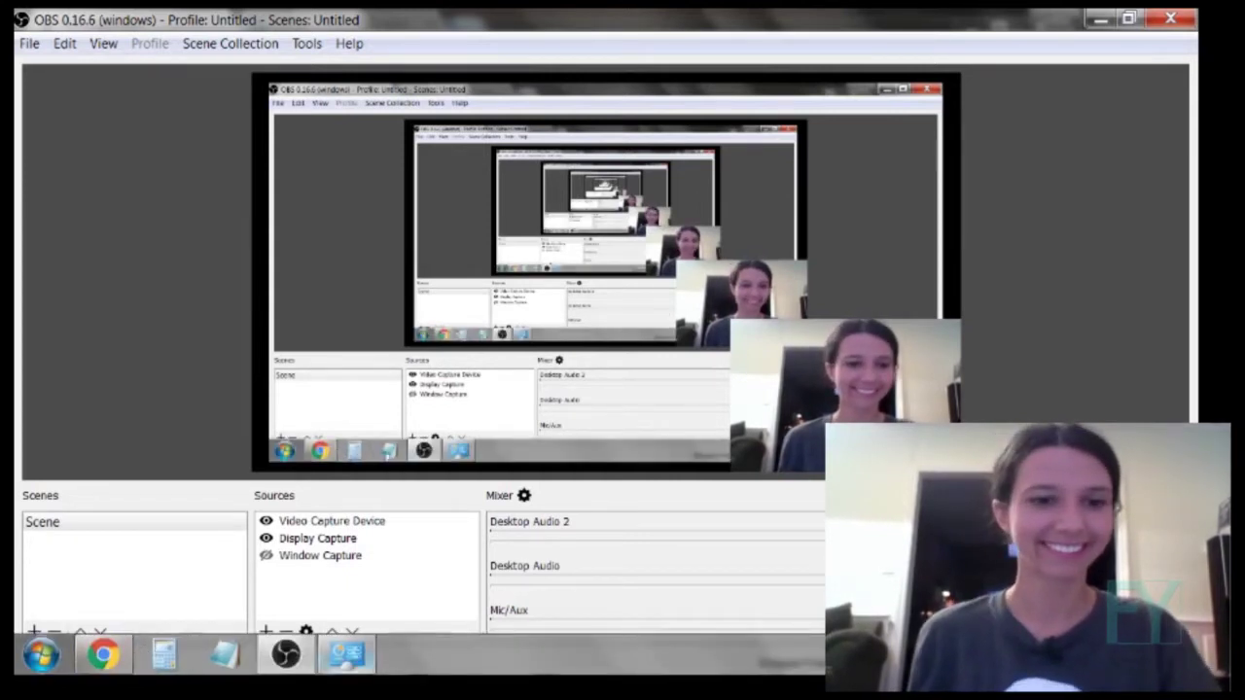
pyautogui.click(347, 654)
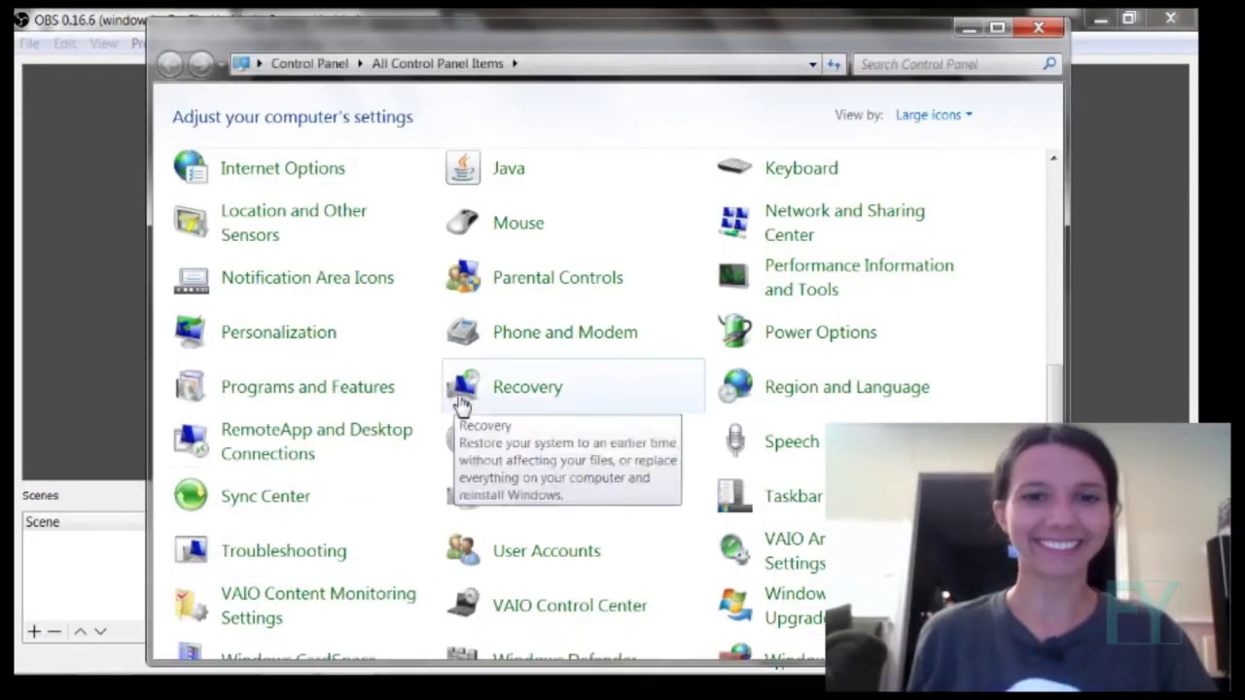
pyautogui.click(510, 458)
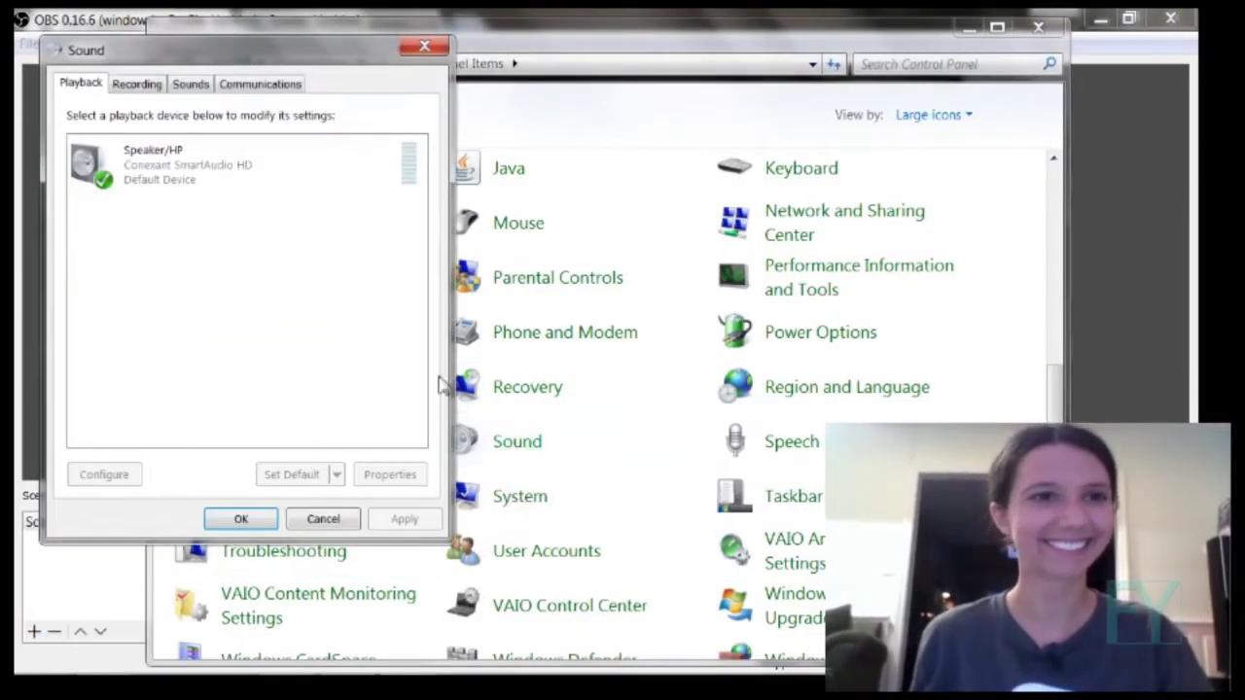
pyautogui.click(142, 84)
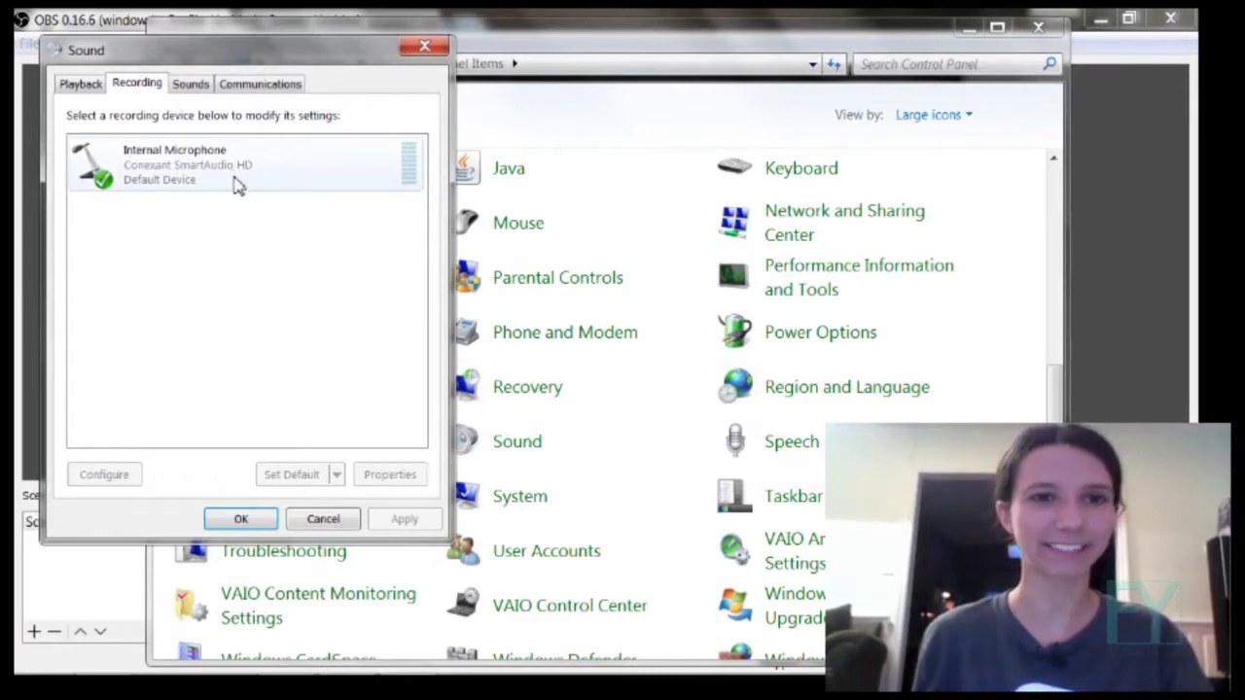
pyautogui.click(1181, 309)
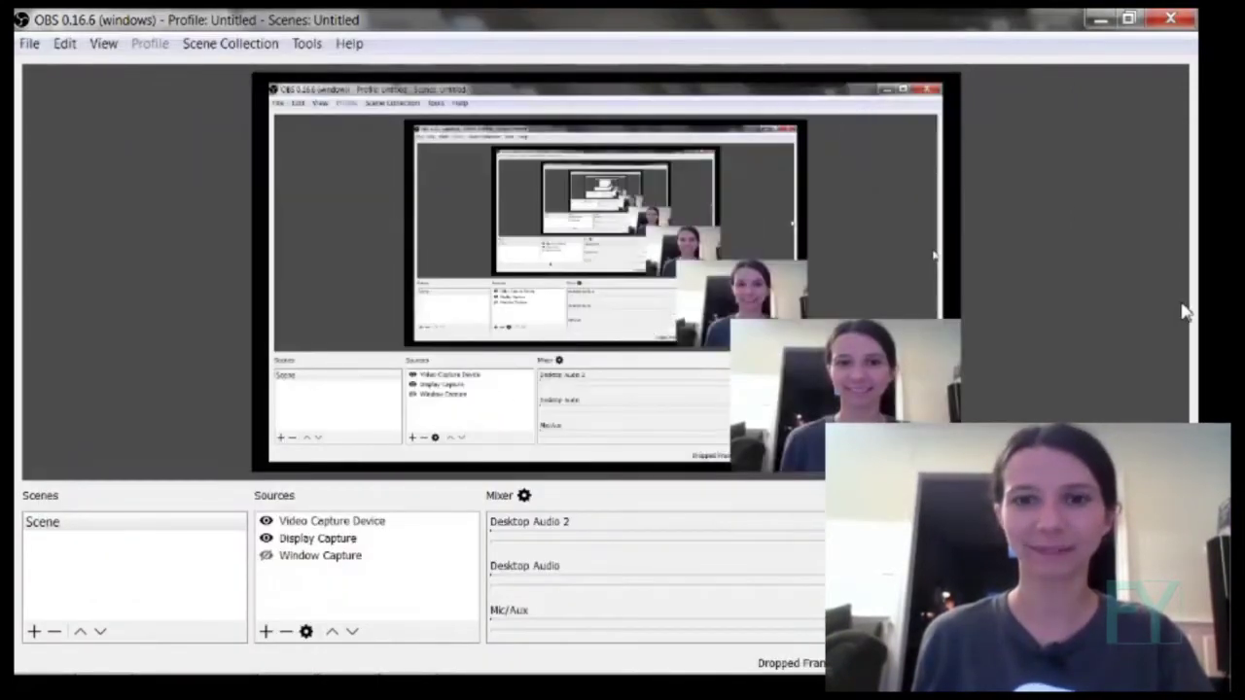
pyautogui.moveTo(321, 667)
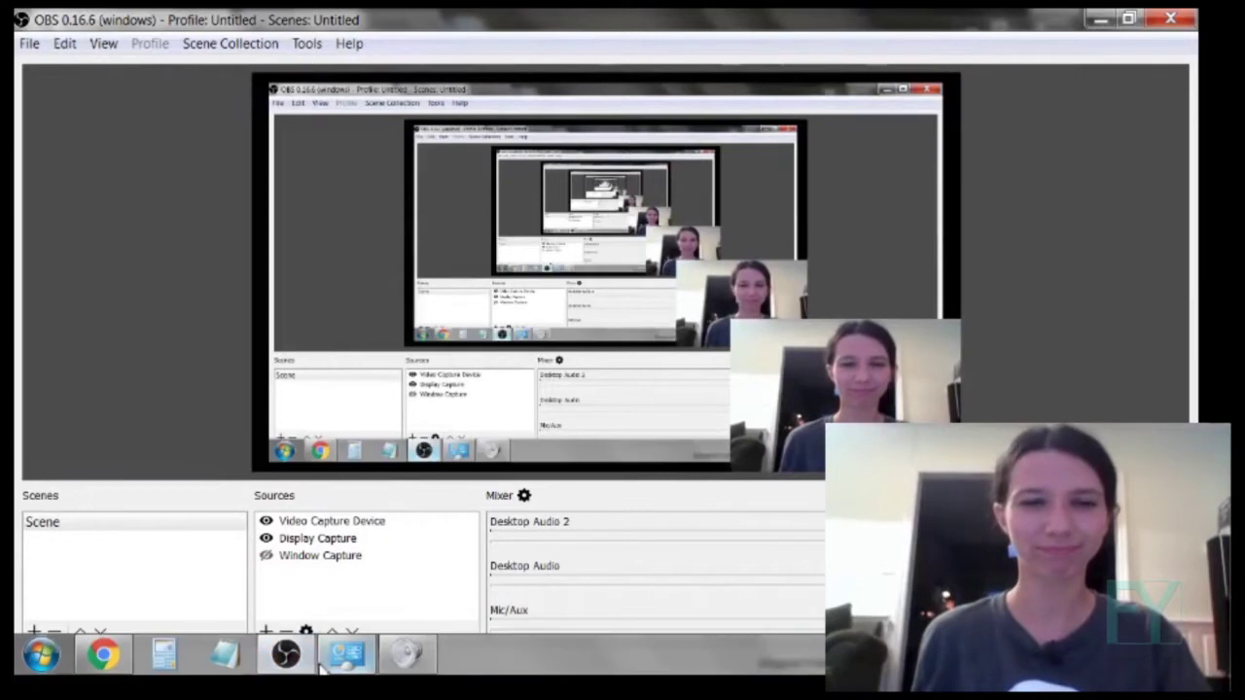
# Step: Set the Internal Microphone's default format to 2 channel, 16 bit, 44100 Hz (CD Quality) and close the Sound settings
pyautogui.click(406, 654)
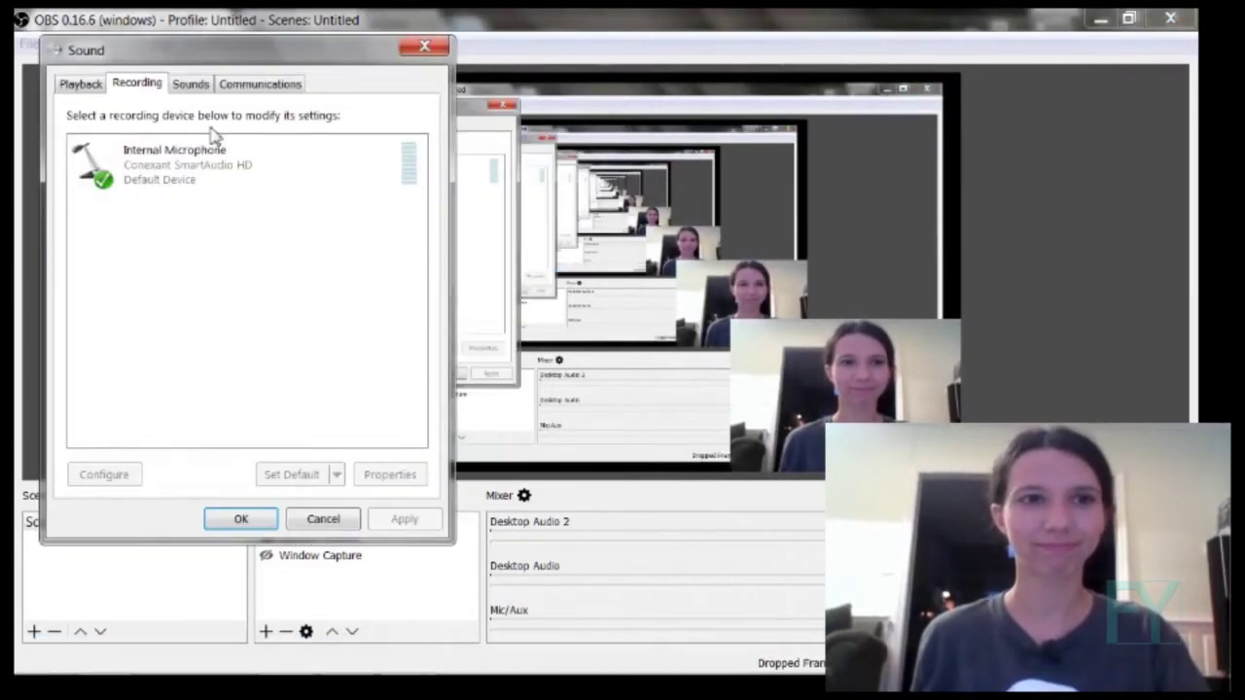
pyautogui.doubleClick(216, 156)
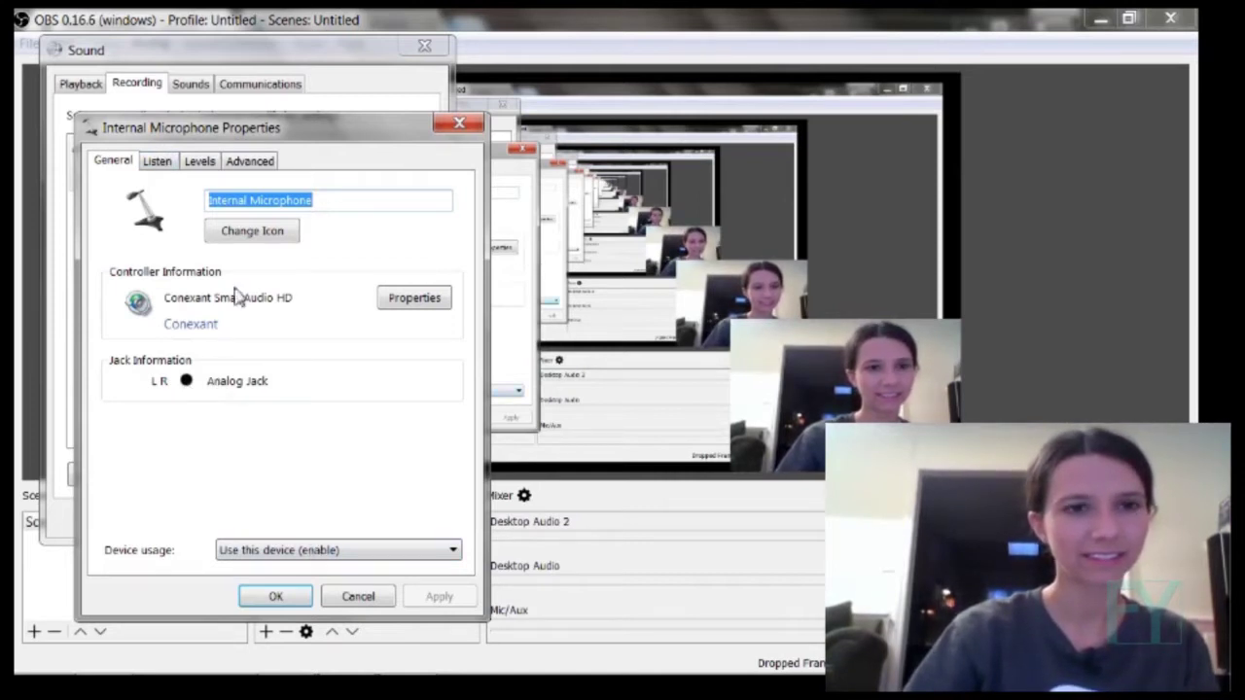
pyautogui.click(158, 161)
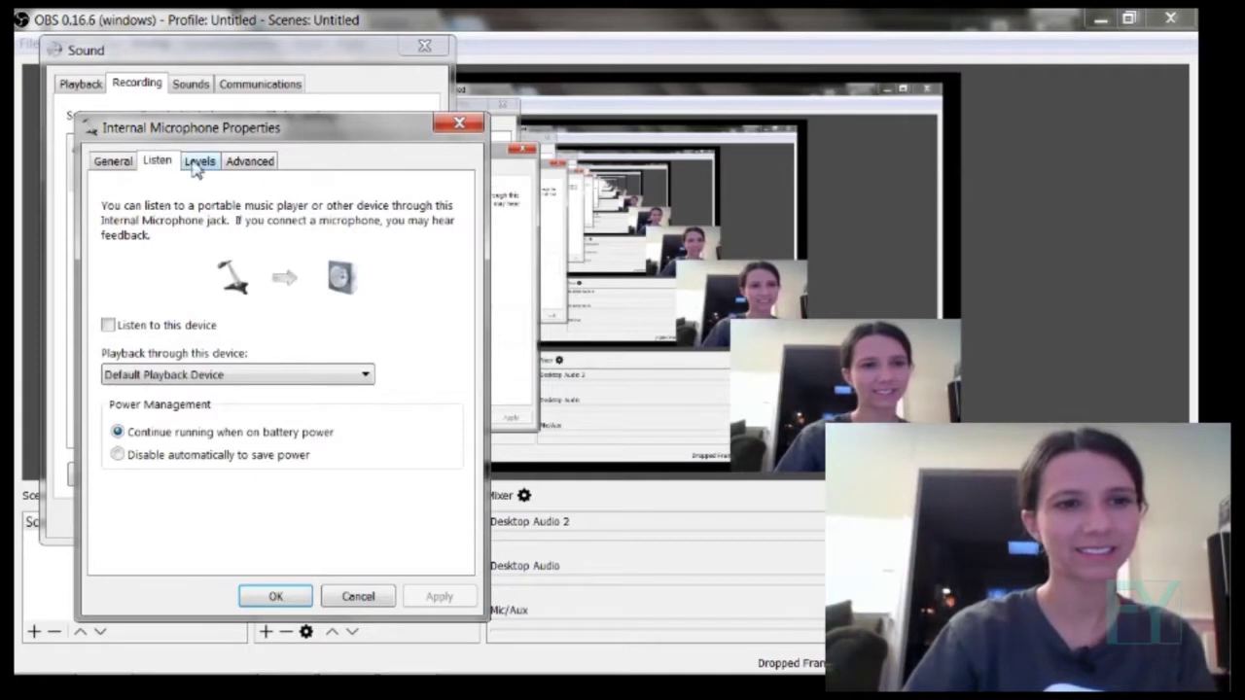
pyautogui.click(204, 163)
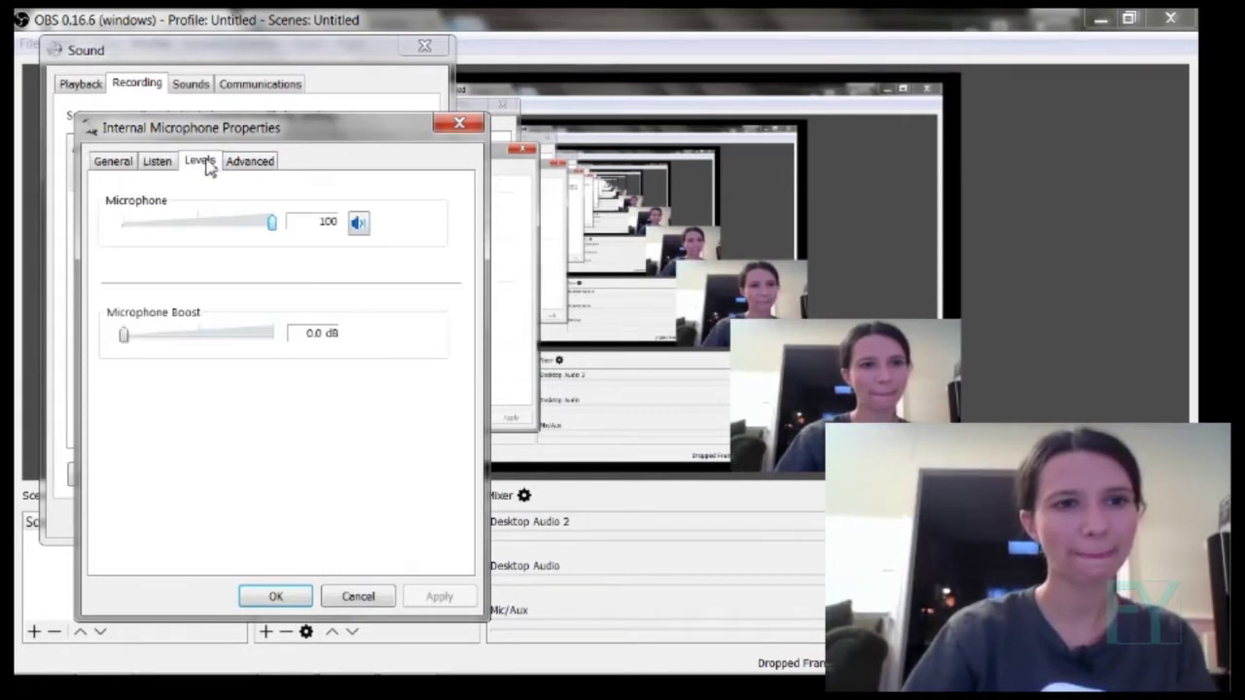
pyautogui.click(249, 166)
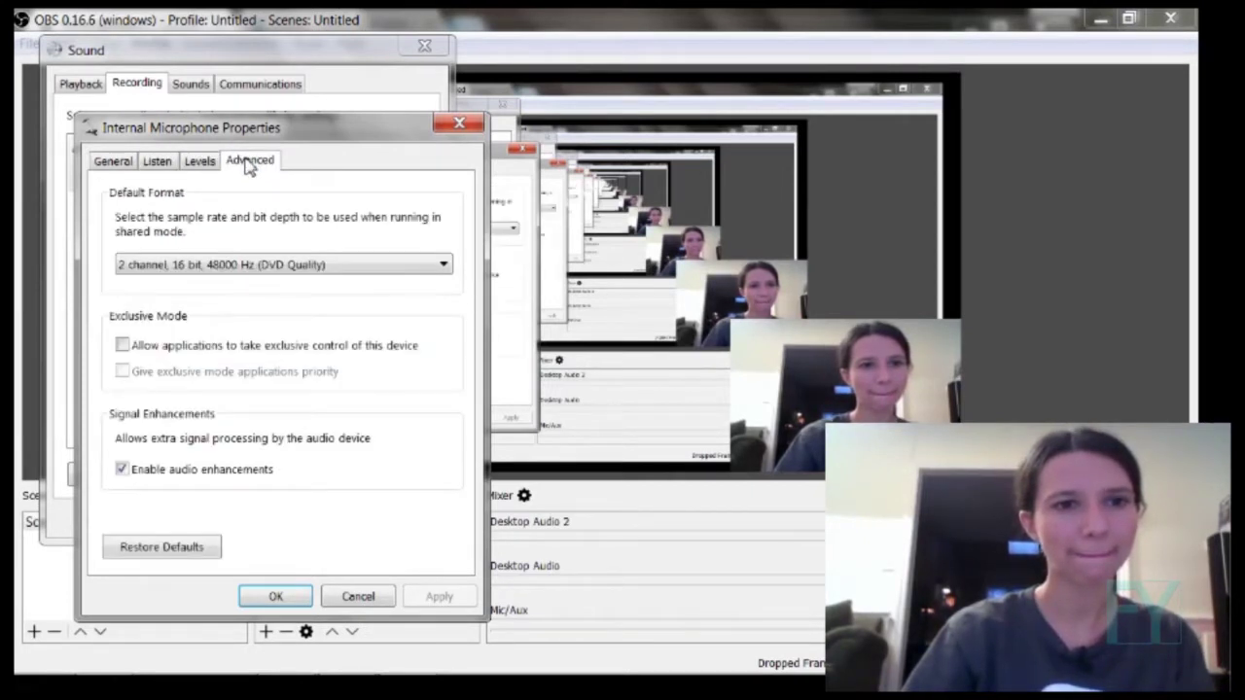
pyautogui.click(274, 265)
pyautogui.click(278, 283)
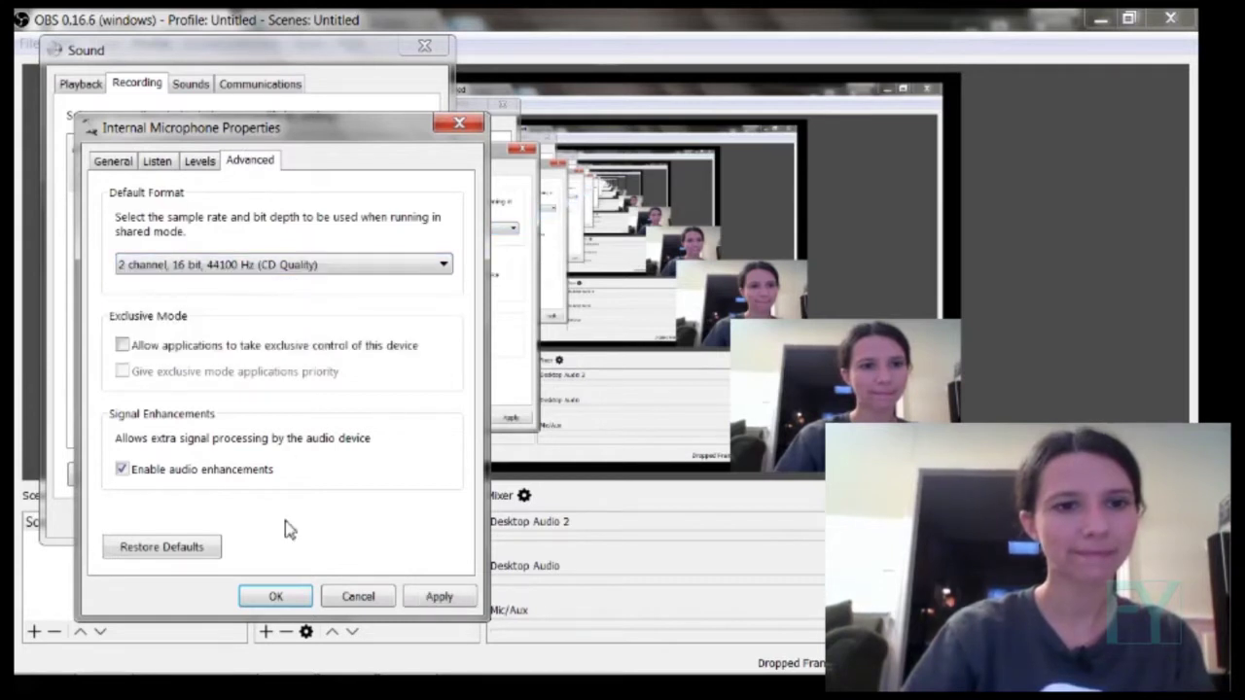
pyautogui.click(298, 604)
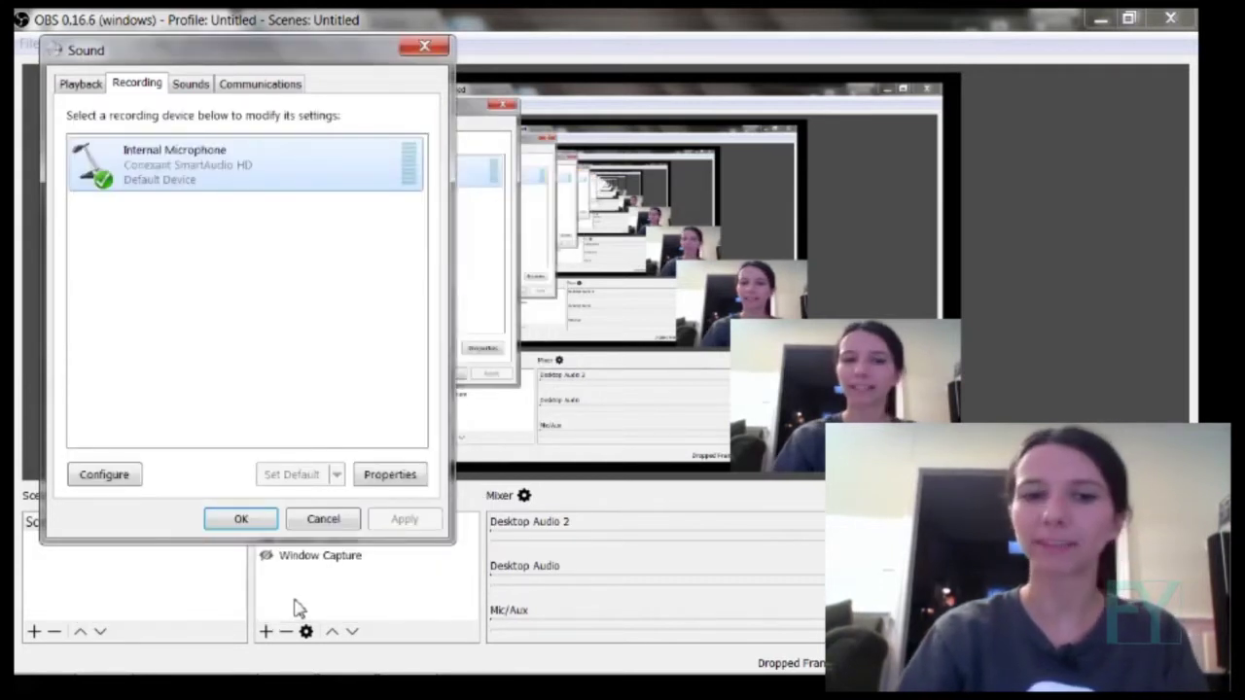
pyautogui.click(323, 519)
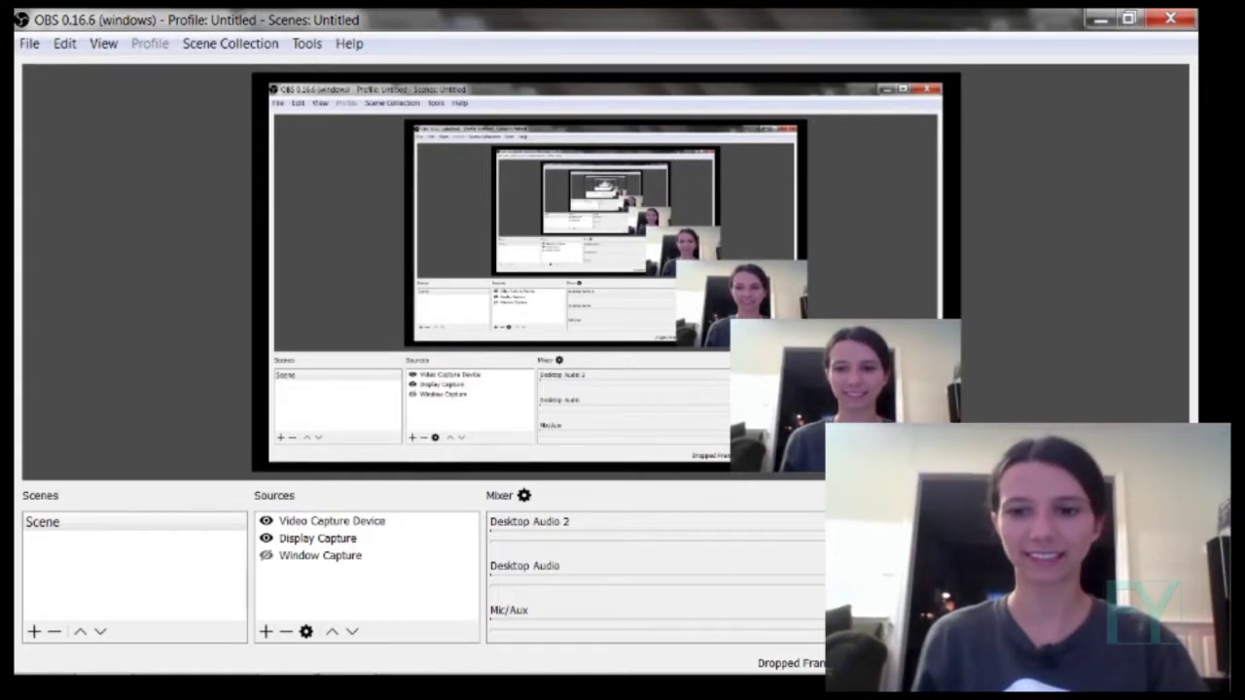
# Step: Choose Internal Microphone (Conexant SmartAudio HD) as the device for the Mic/Aux source in OBS and confirm
pyautogui.click(1168, 627)
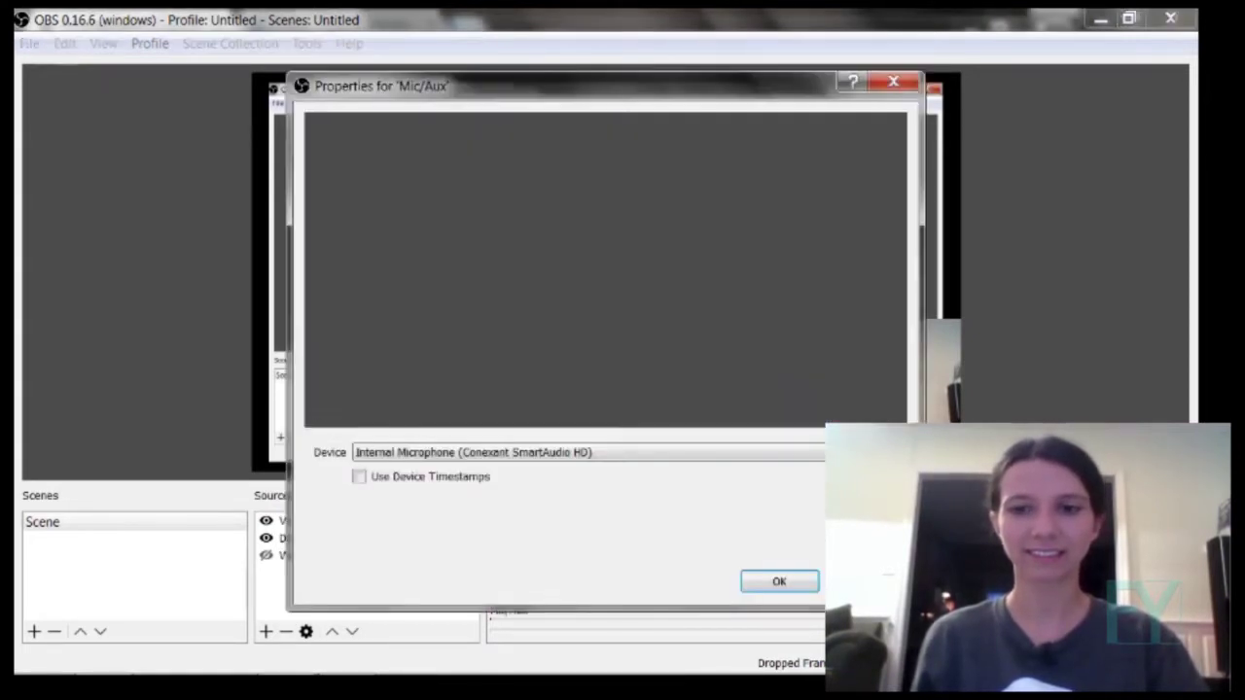
pyautogui.click(637, 467)
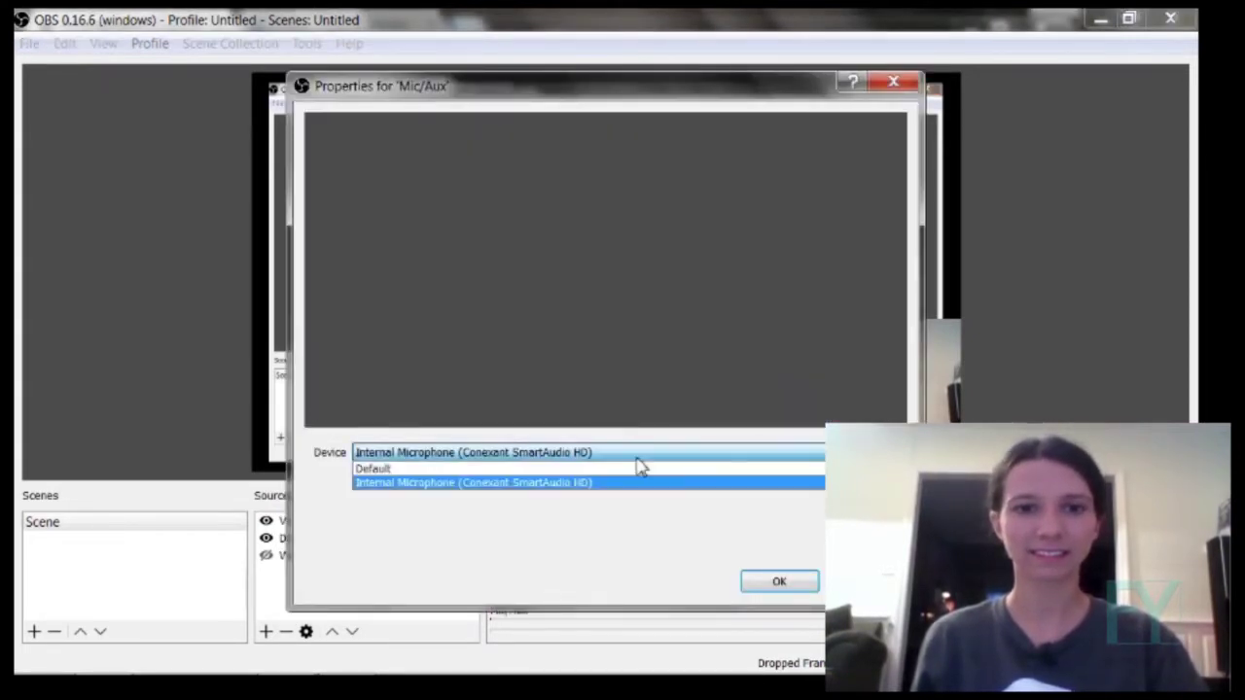
pyautogui.click(630, 490)
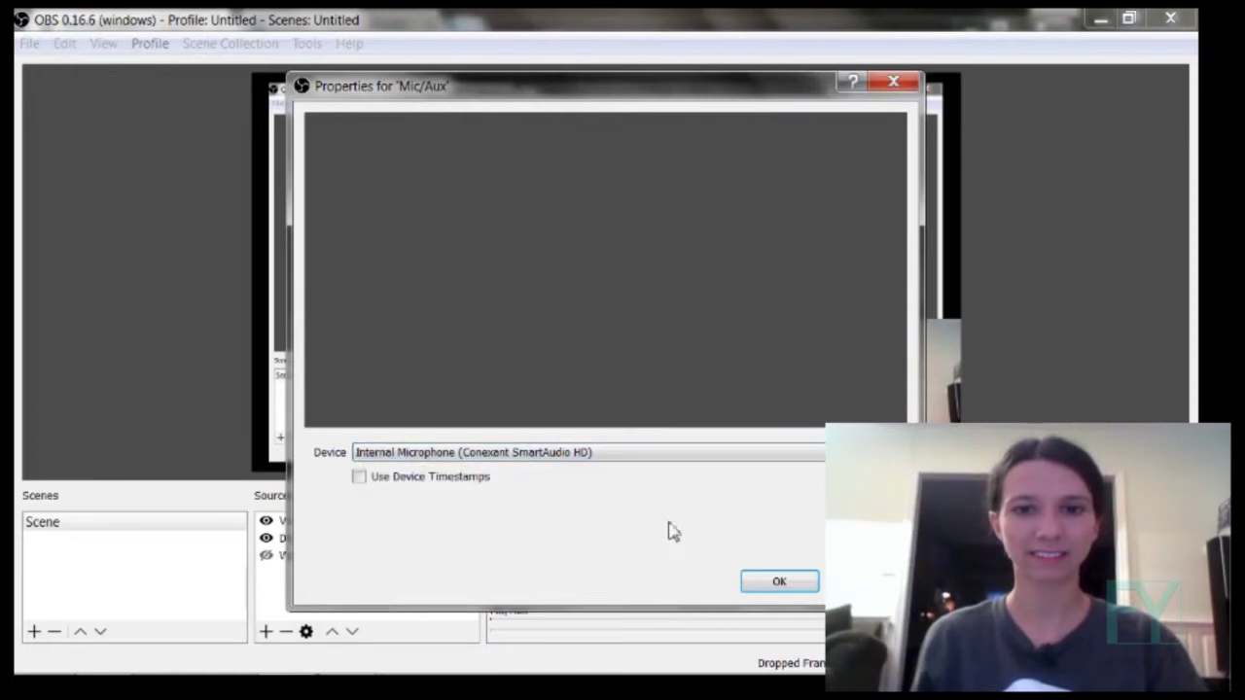
pyautogui.click(773, 583)
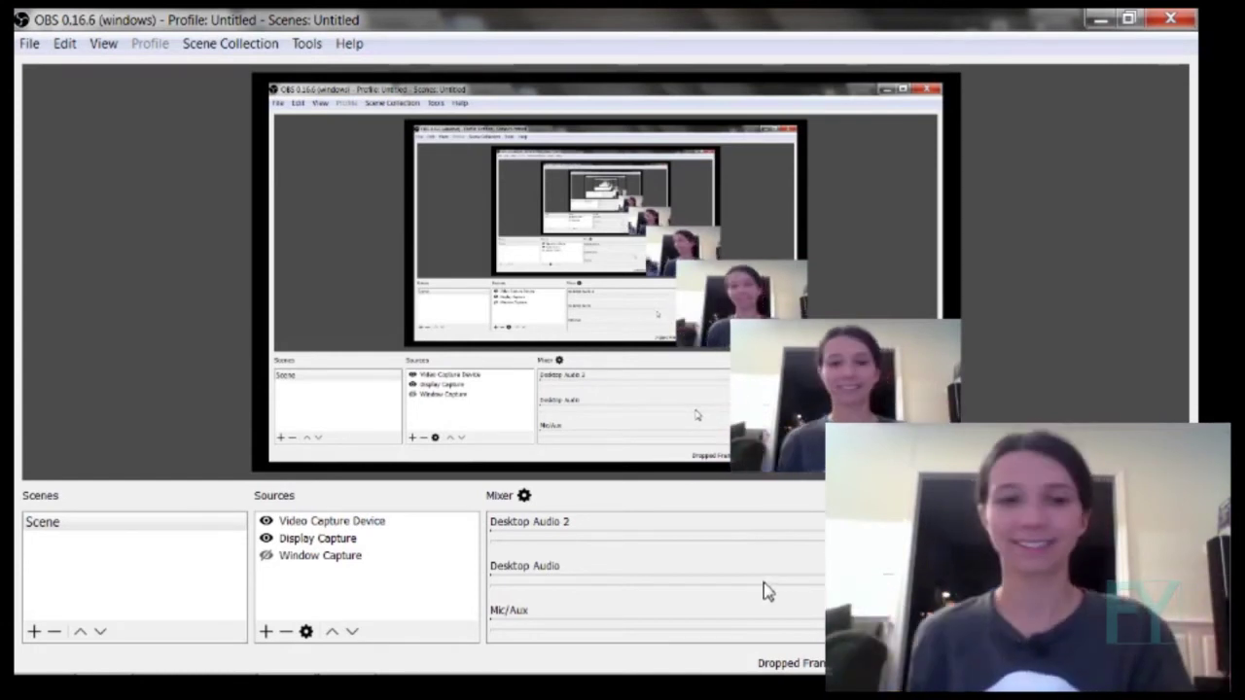
# Step: Reopen the Sound settings from Control Panel and check the Internal Microphone's Conexant SmartAudio HD driver information and device usage options
pyautogui.moveTo(221, 654)
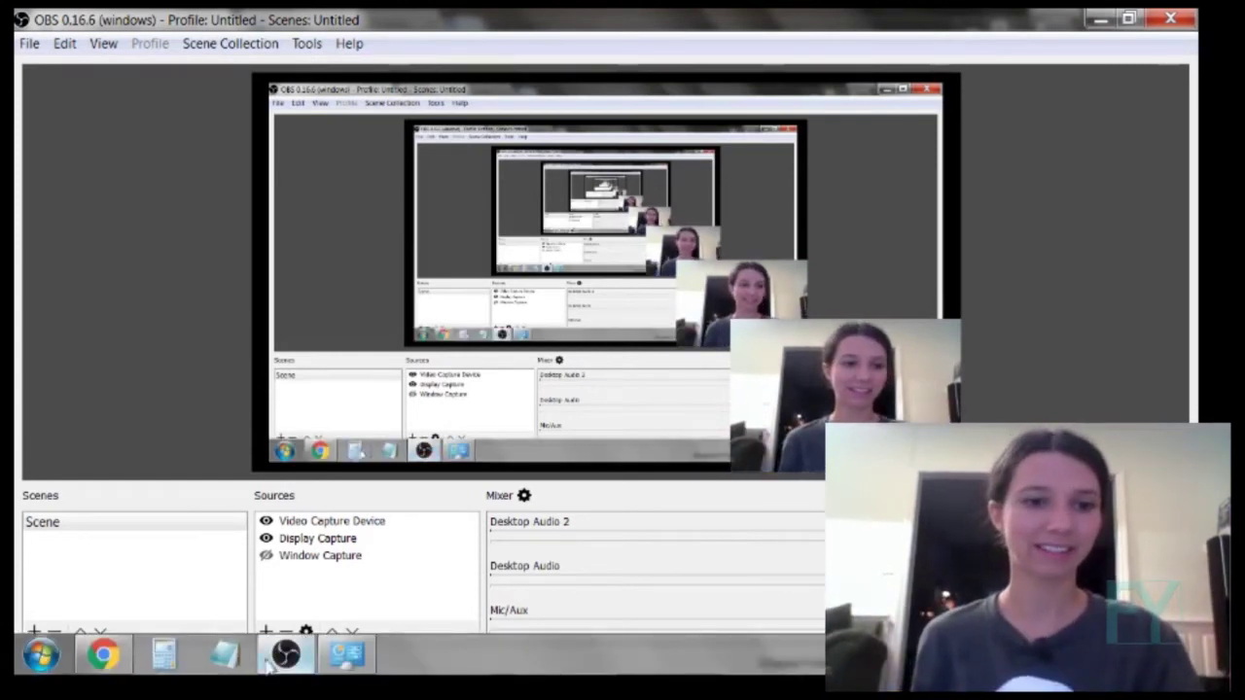
pyautogui.click(347, 655)
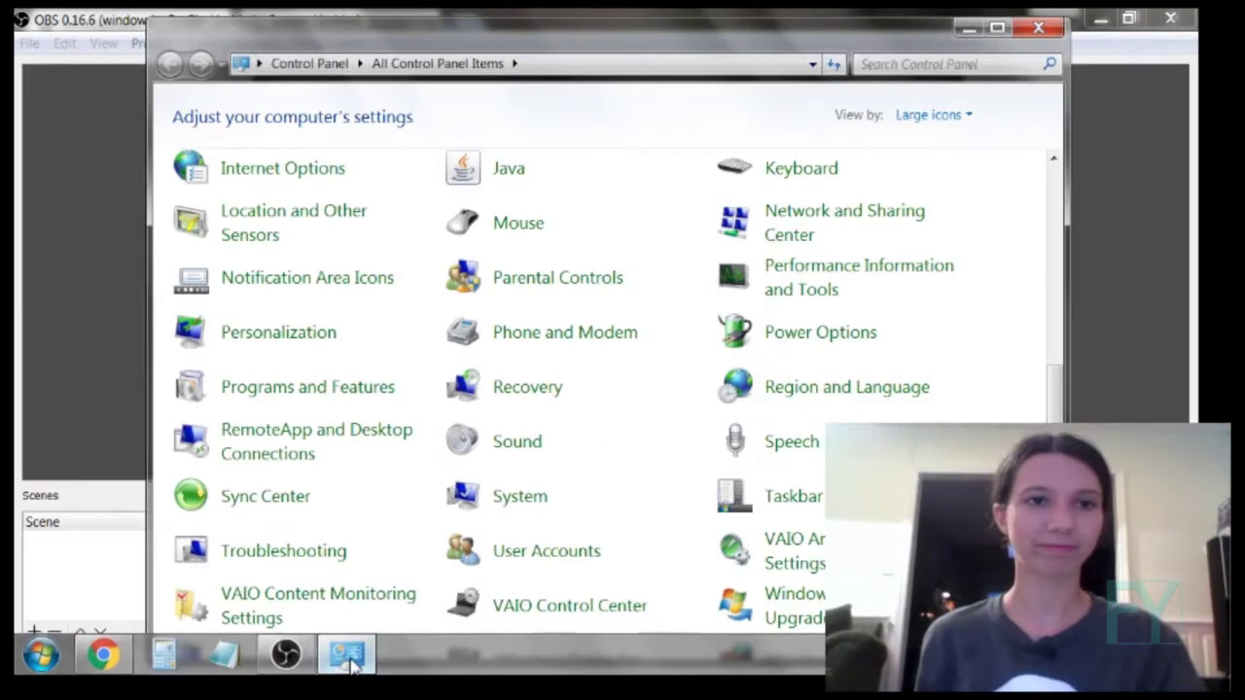
pyautogui.click(506, 446)
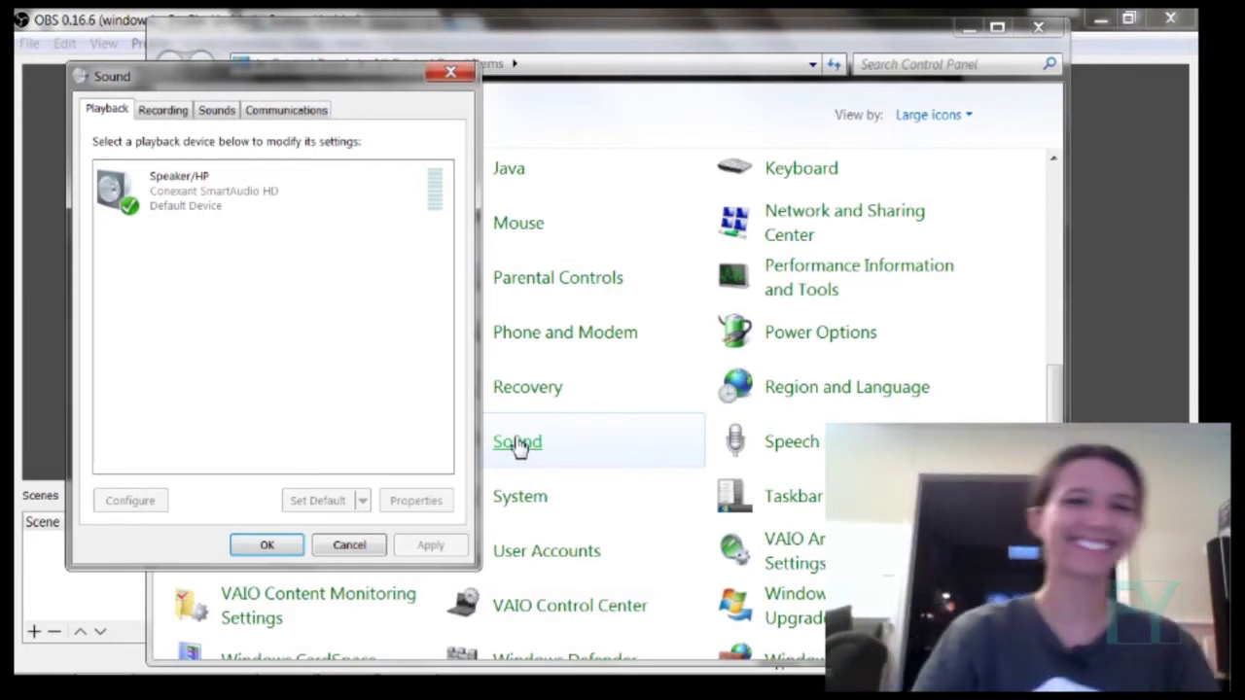
pyautogui.click(163, 111)
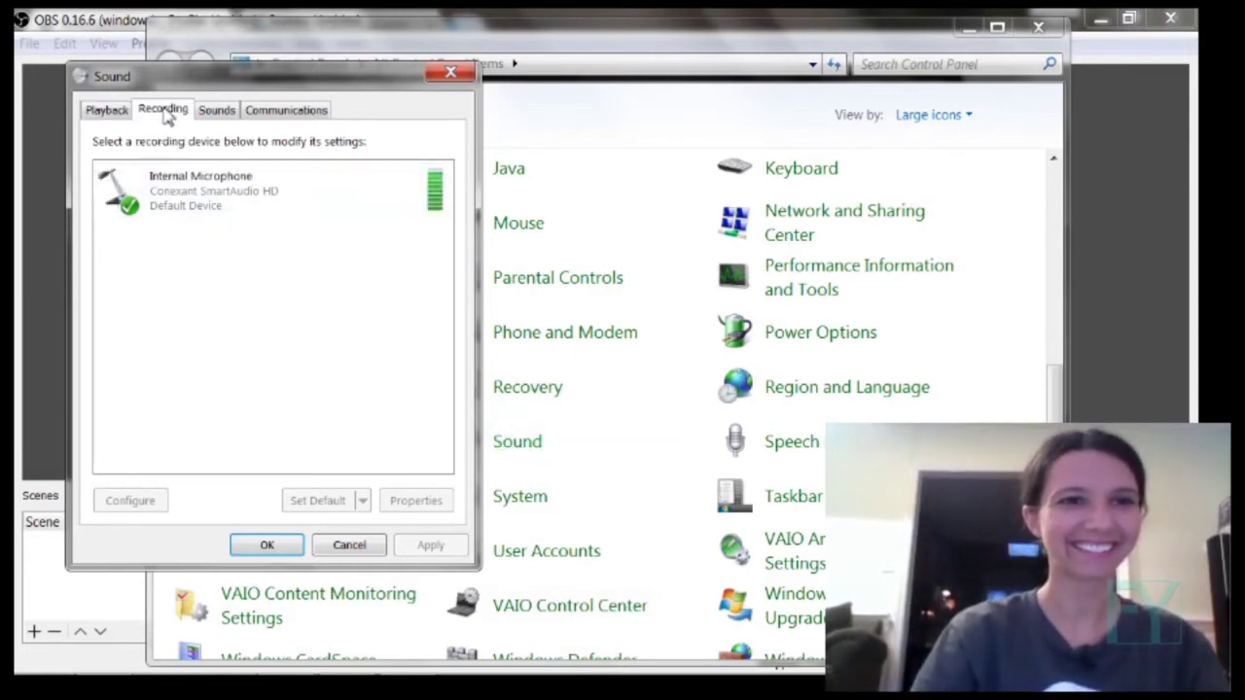
pyautogui.click(217, 195)
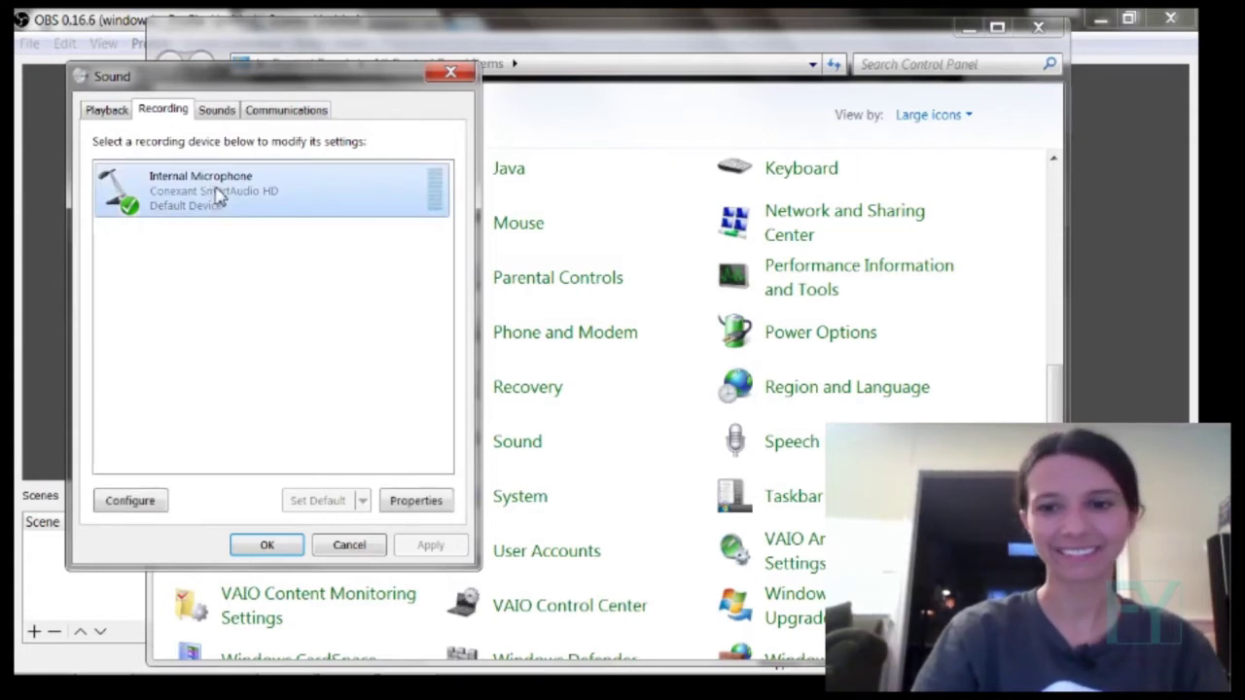
pyautogui.doubleClick(241, 207)
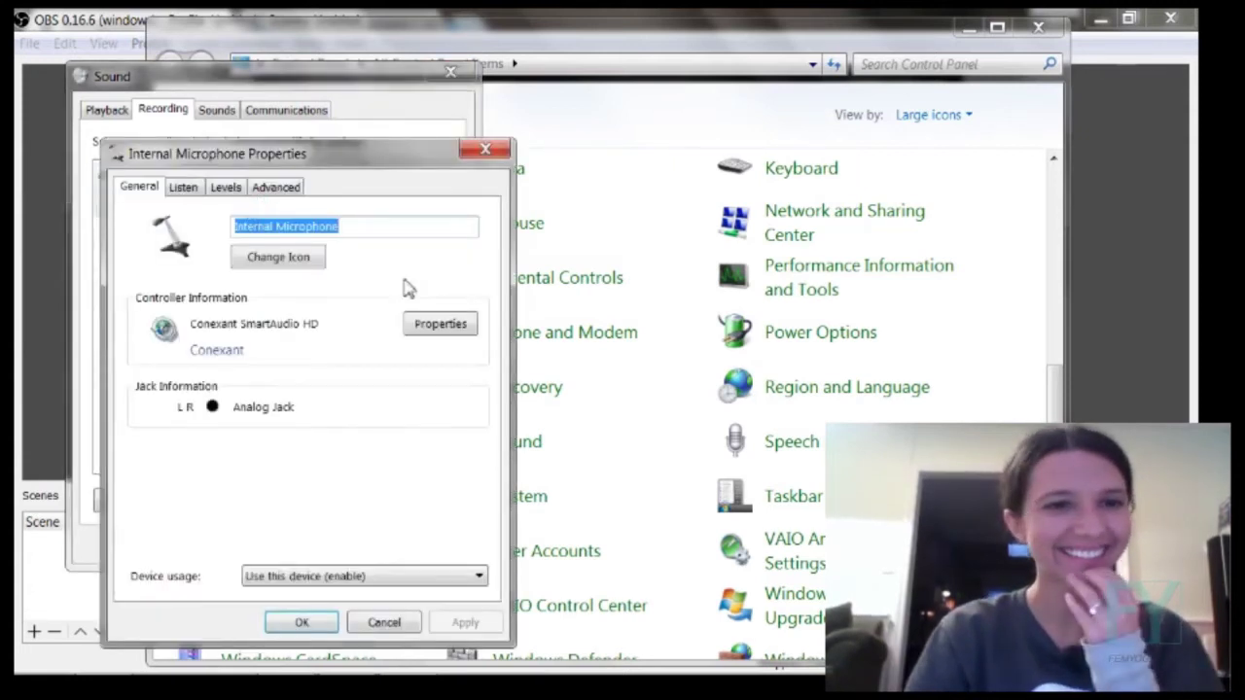
pyautogui.click(457, 324)
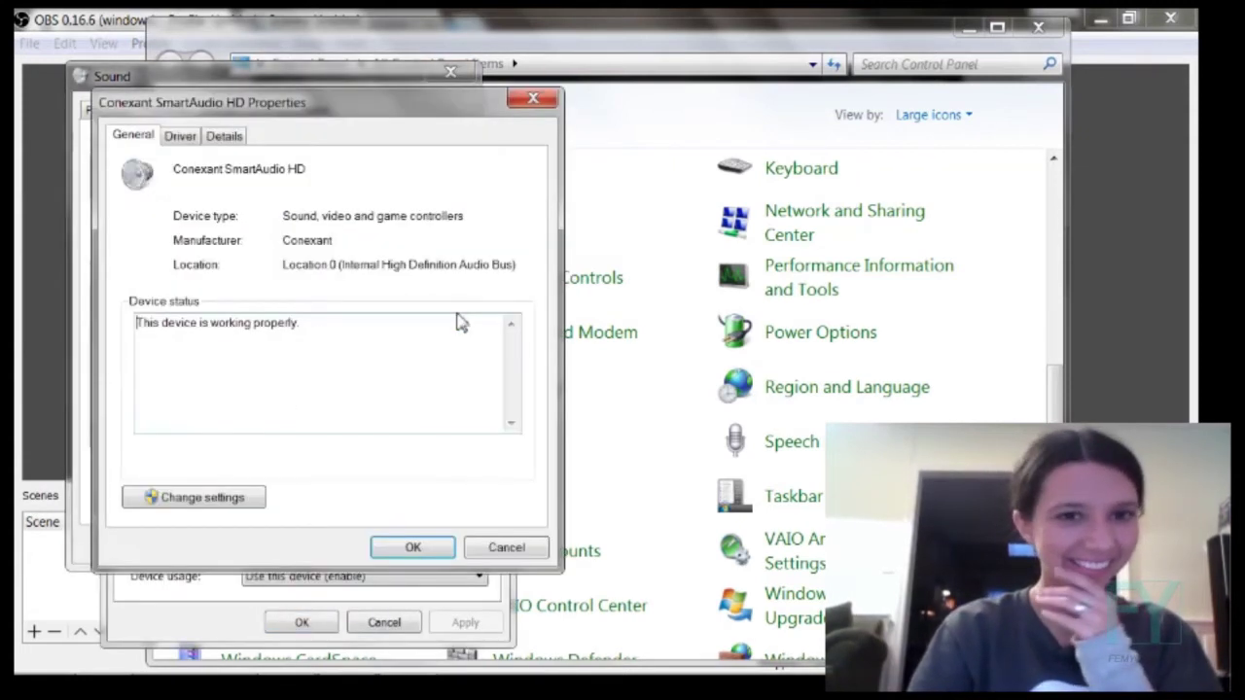
pyautogui.click(208, 142)
pyautogui.click(181, 138)
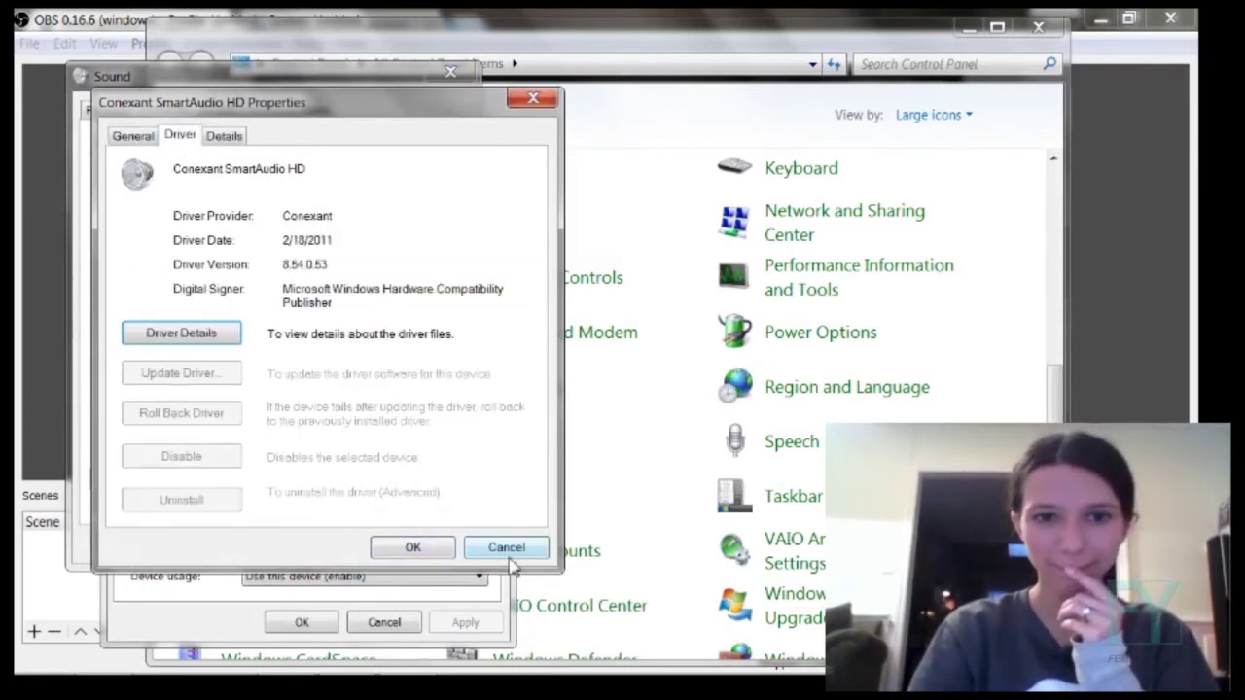
pyautogui.click(508, 548)
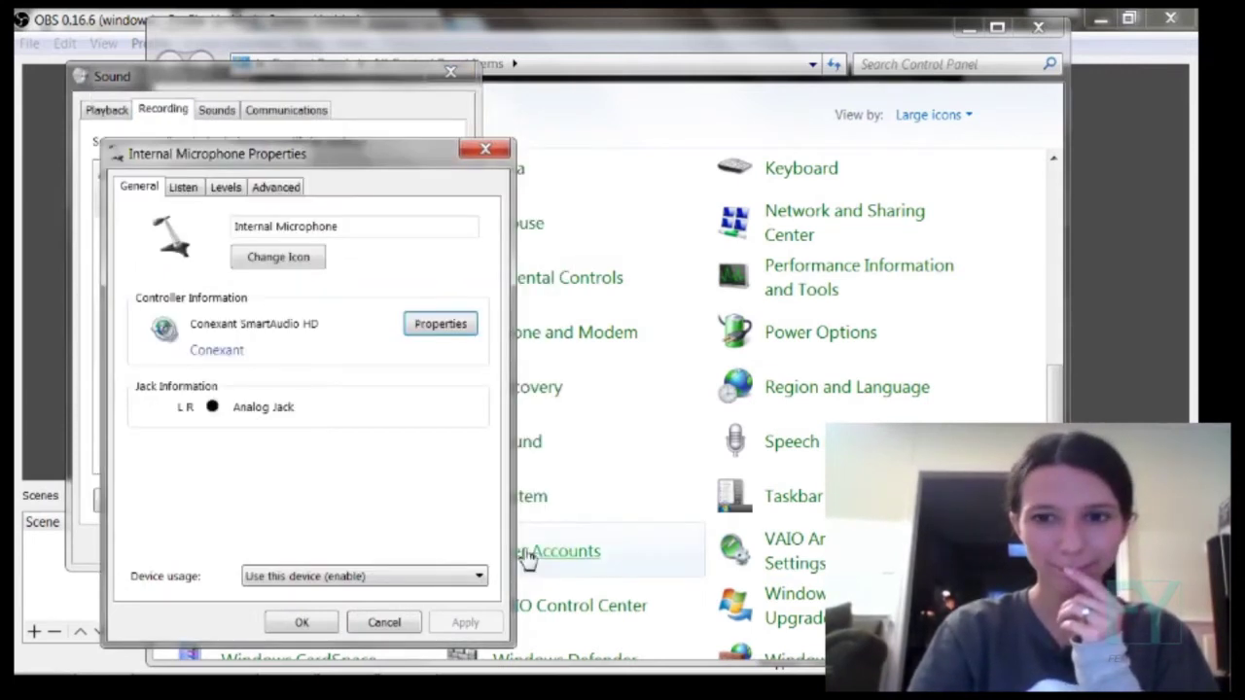
pyautogui.click(346, 585)
pyautogui.click(348, 586)
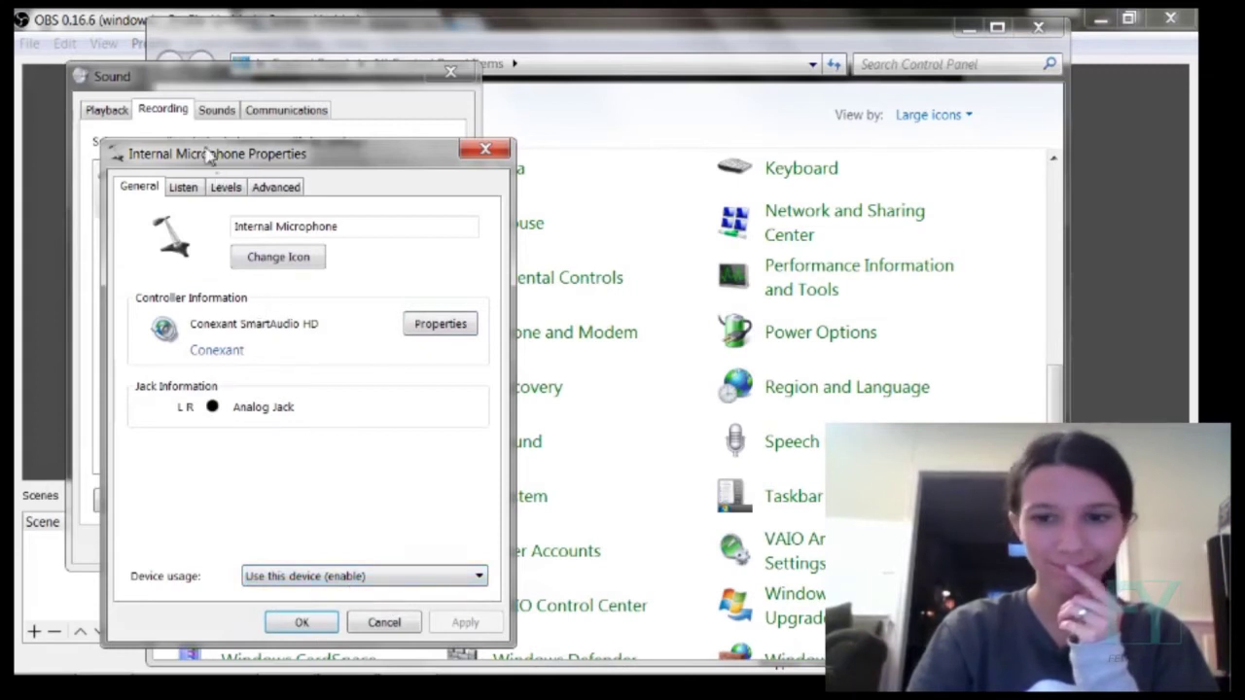
# Step: Allow exclusive control of the Internal Microphone and exclusive mode application priority, confirm the Sound settings and return to OBS
pyautogui.click(193, 188)
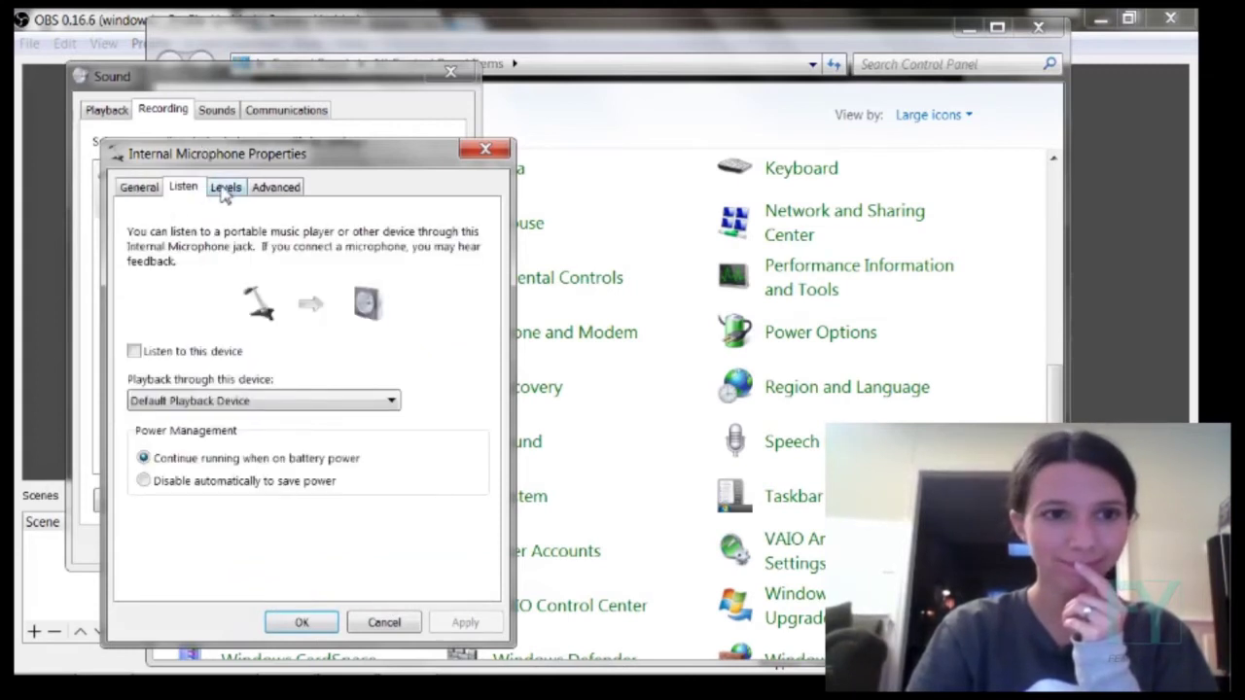
pyautogui.click(226, 190)
pyautogui.click(276, 187)
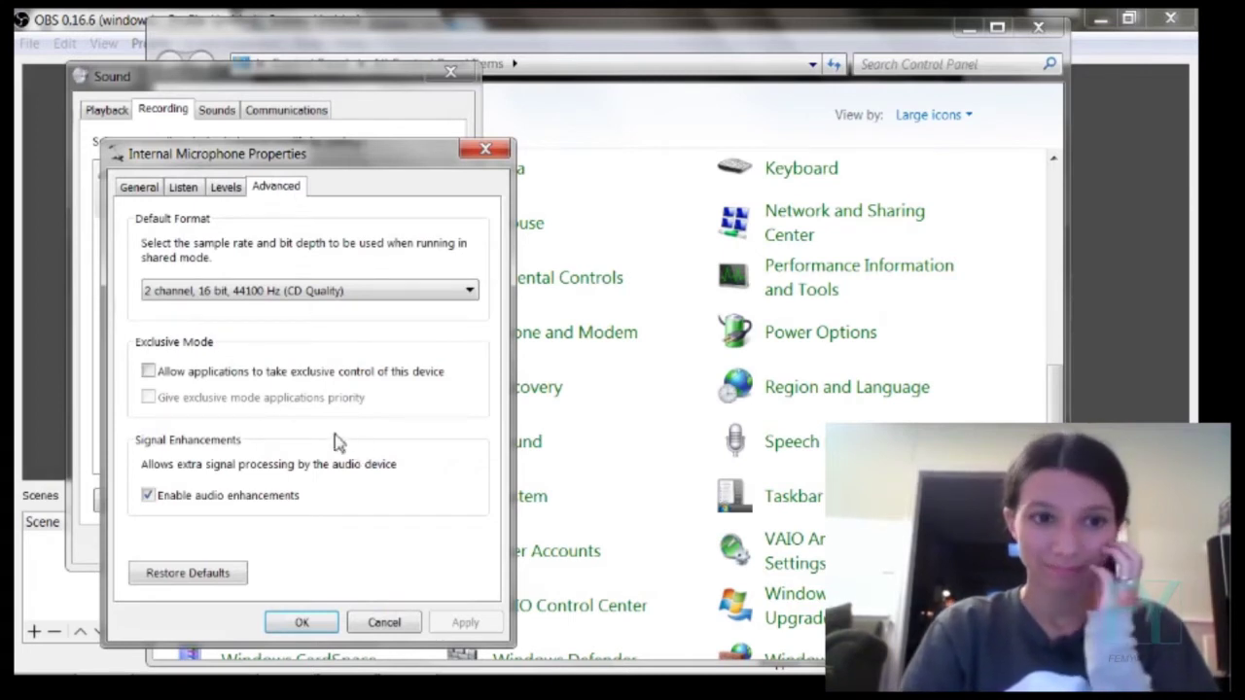
pyautogui.click(251, 376)
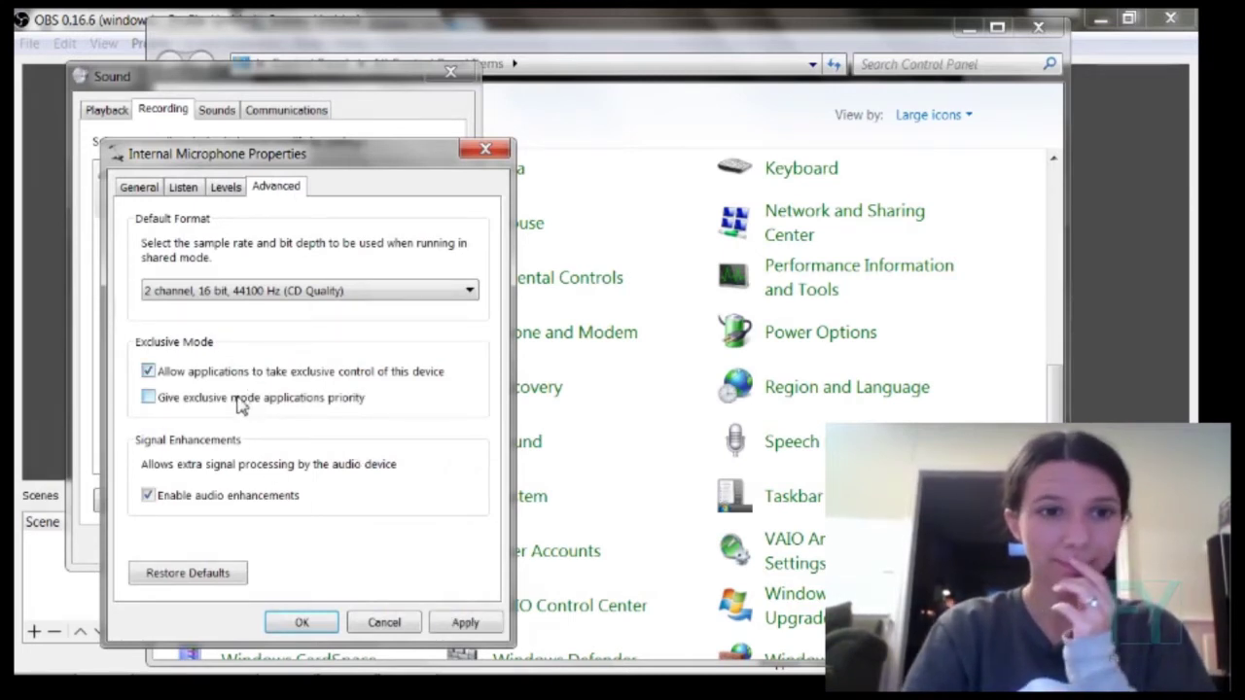
pyautogui.click(241, 405)
pyautogui.click(311, 626)
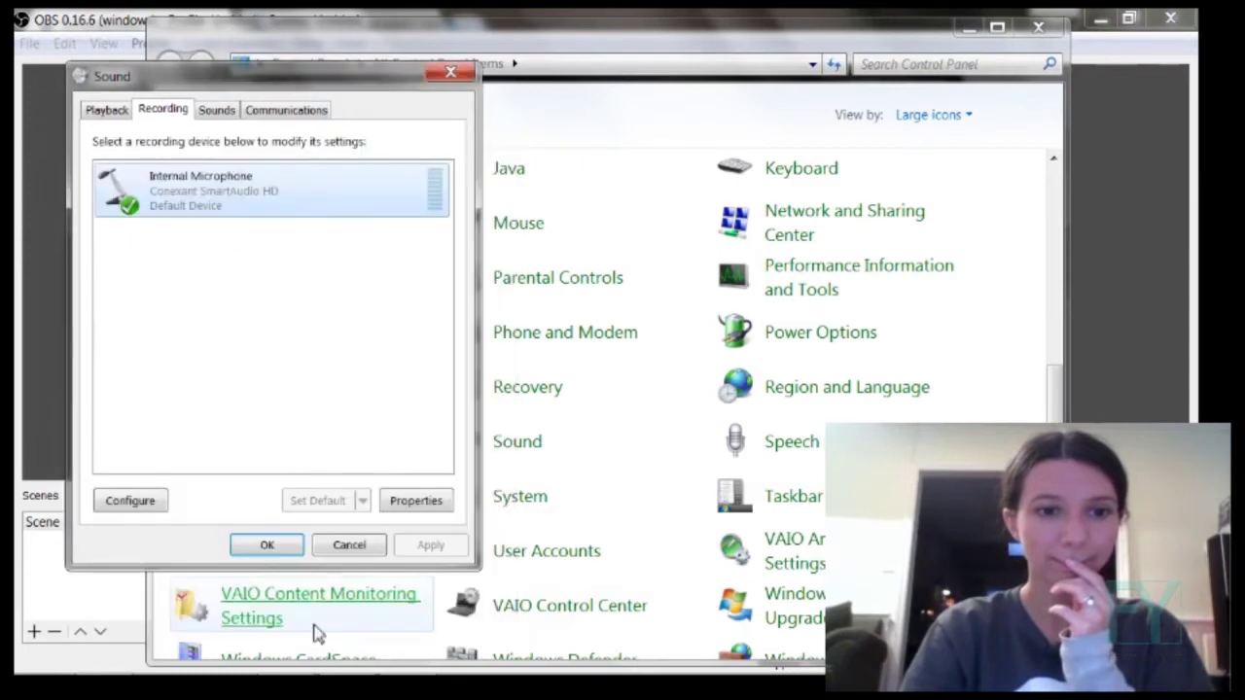
pyautogui.click(275, 547)
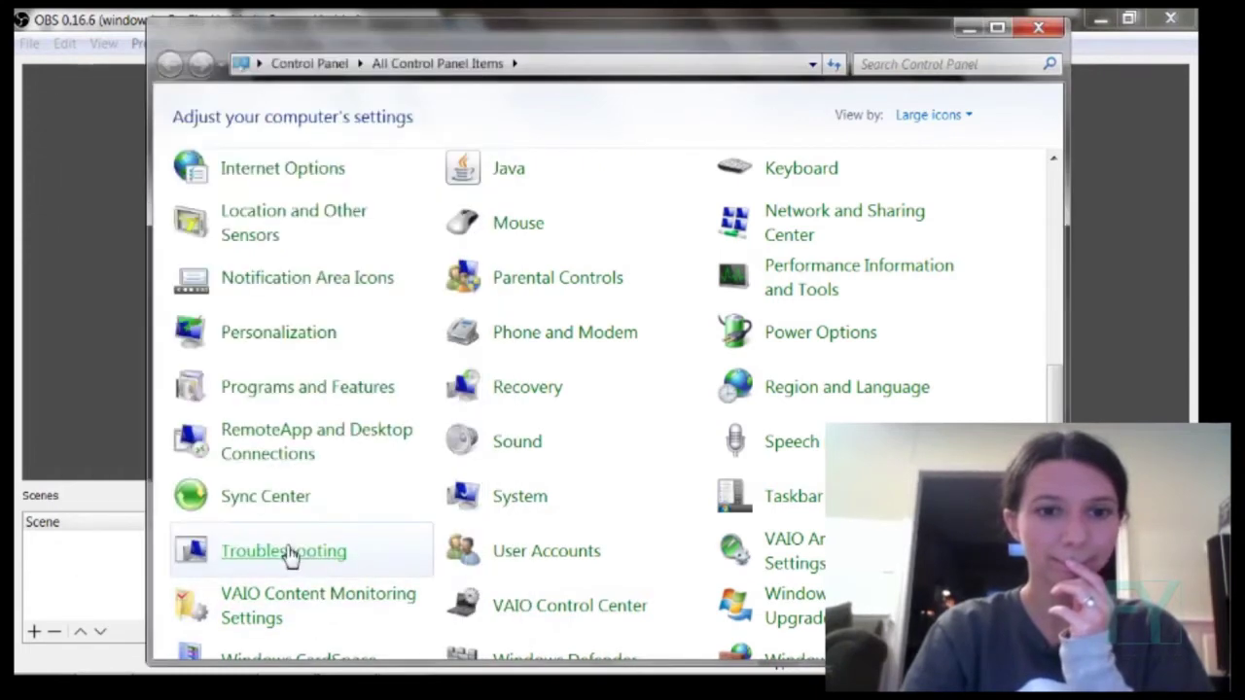
pyautogui.click(132, 397)
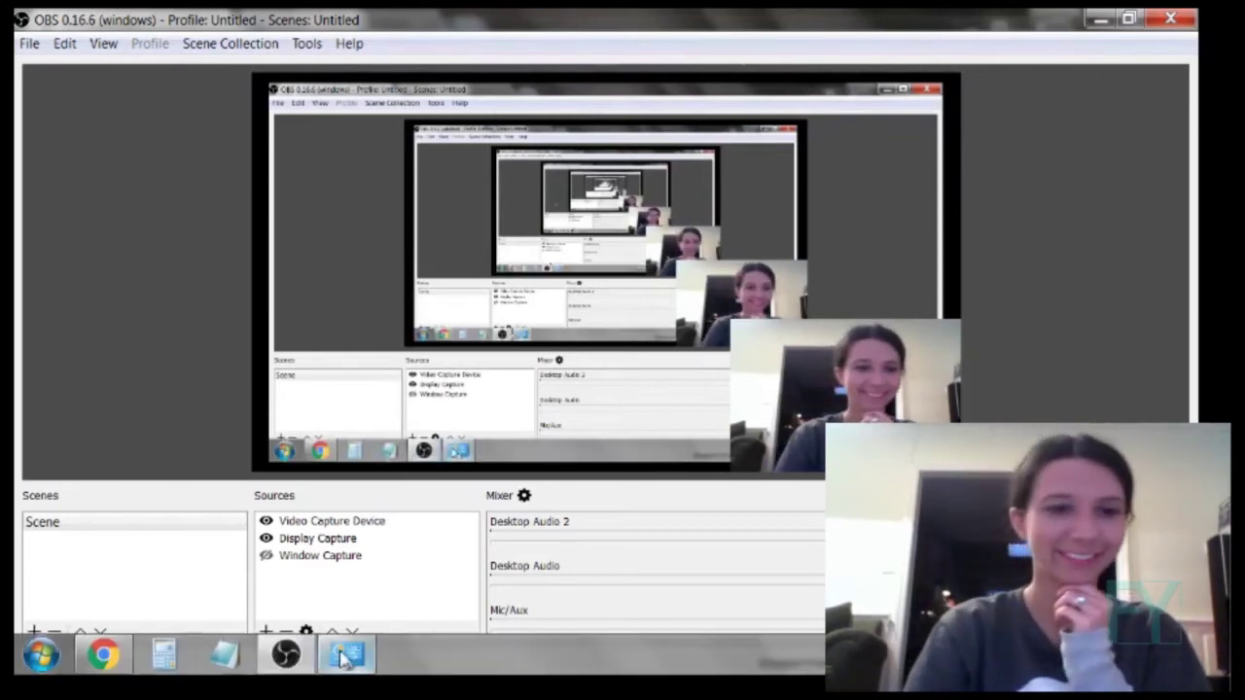
# Step: Review the Internal Microphone's default format and exclusive mode options through Control Panel, dismiss the Sound settings and return to OBS
pyautogui.click(342, 659)
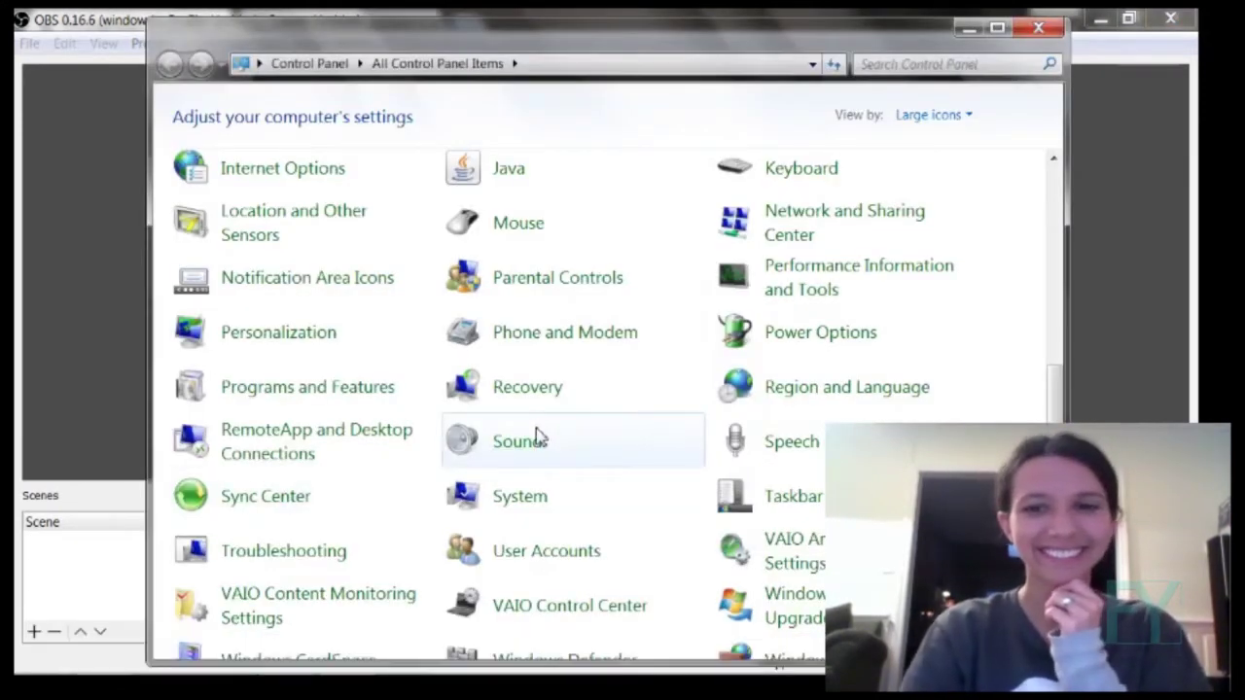
pyautogui.click(536, 439)
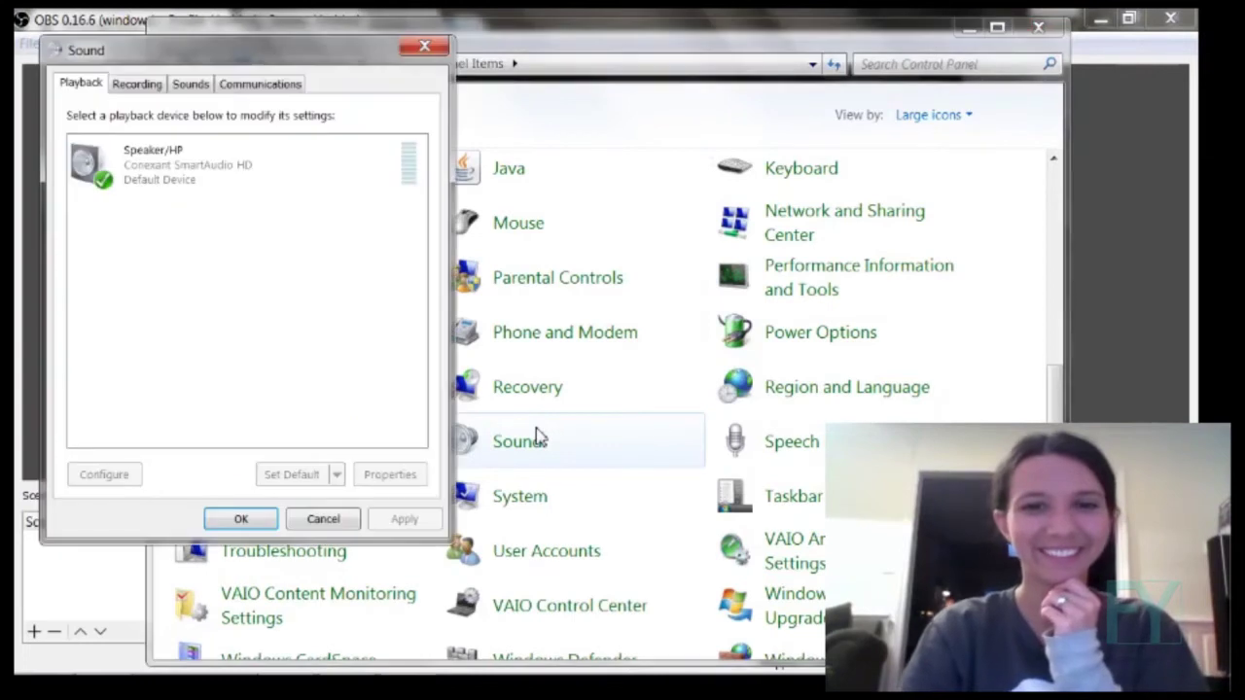
pyautogui.click(153, 86)
pyautogui.doubleClick(218, 171)
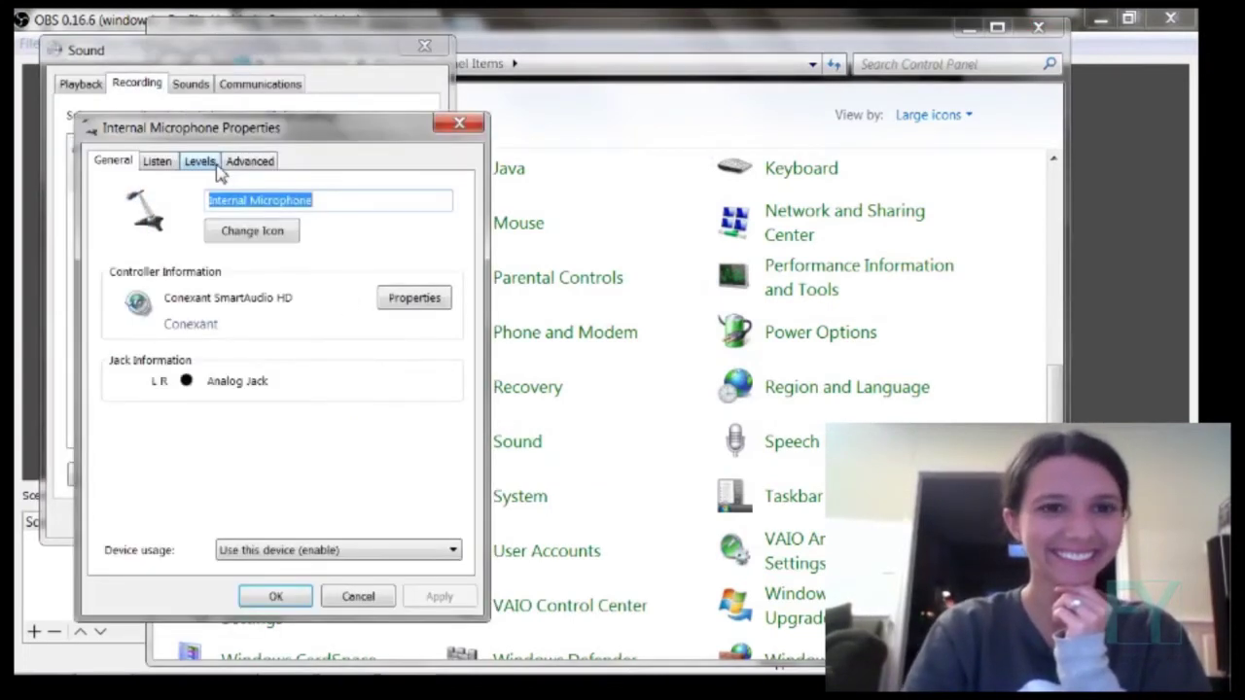
pyautogui.click(251, 162)
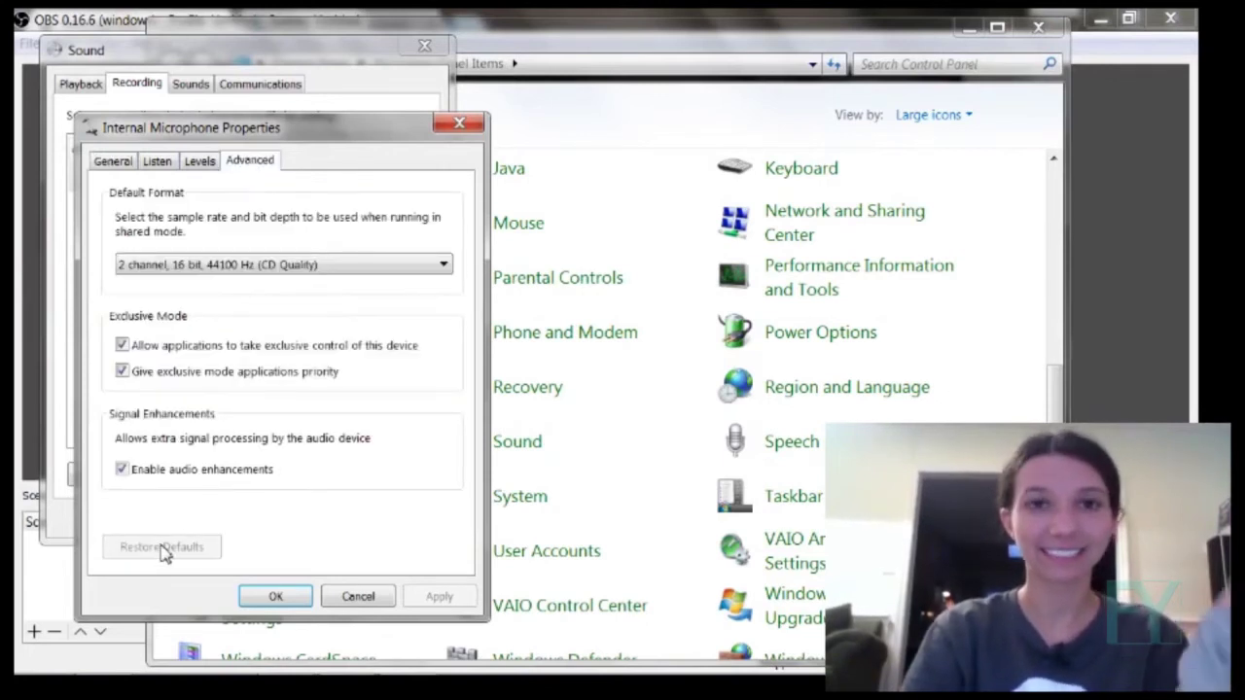
pyautogui.click(365, 601)
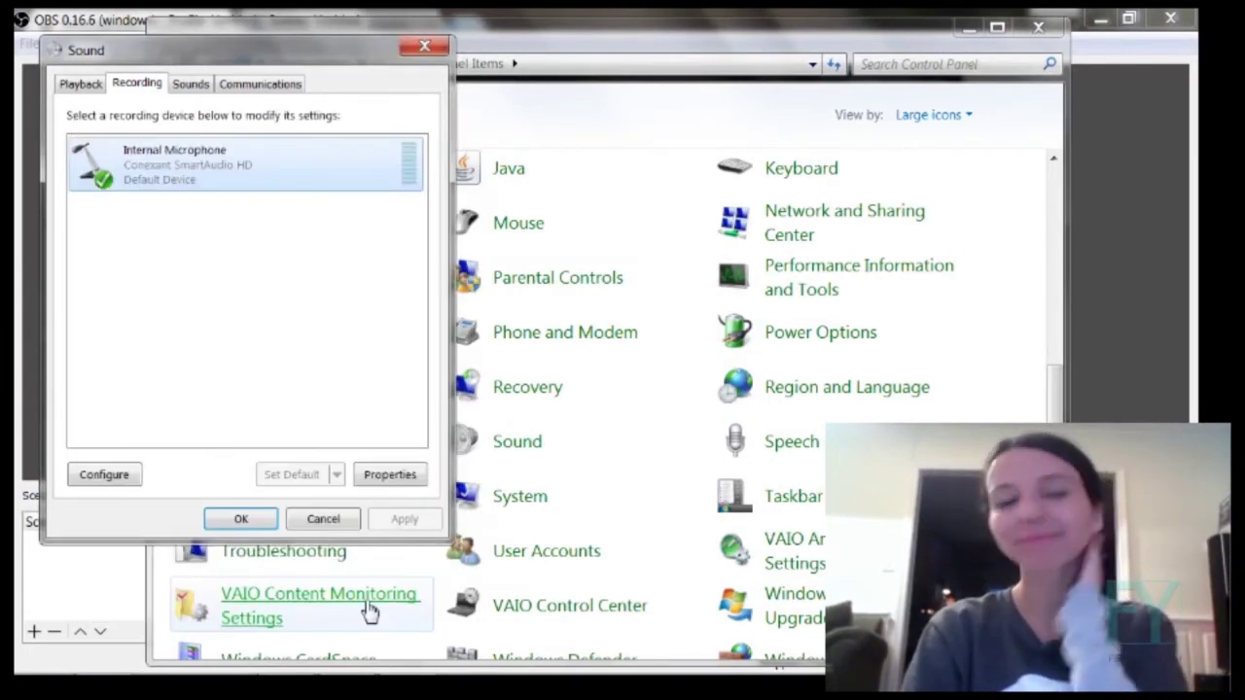
pyautogui.click(323, 520)
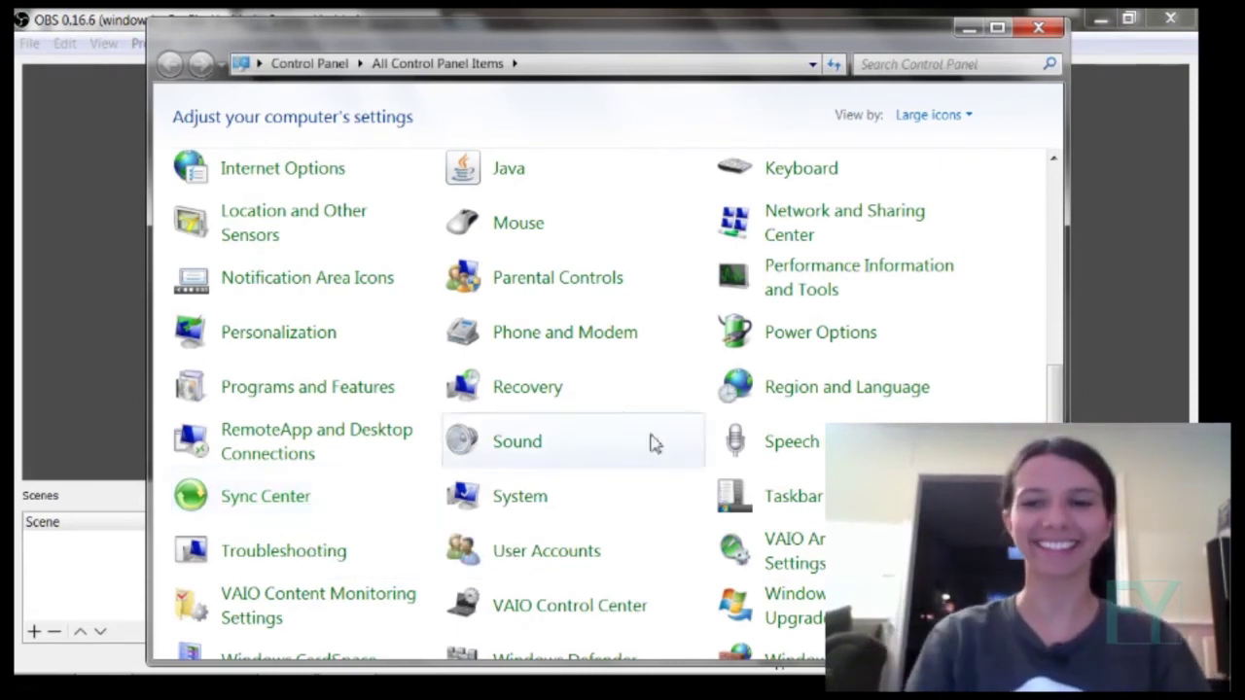
pyautogui.click(1145, 297)
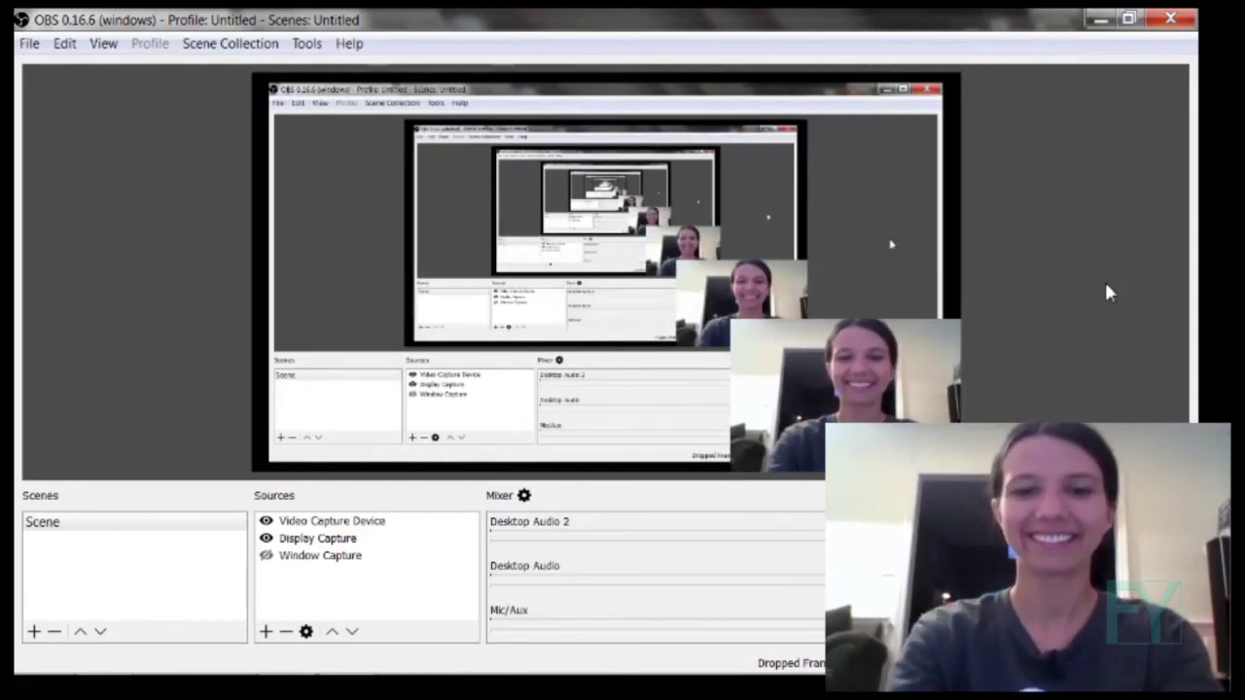